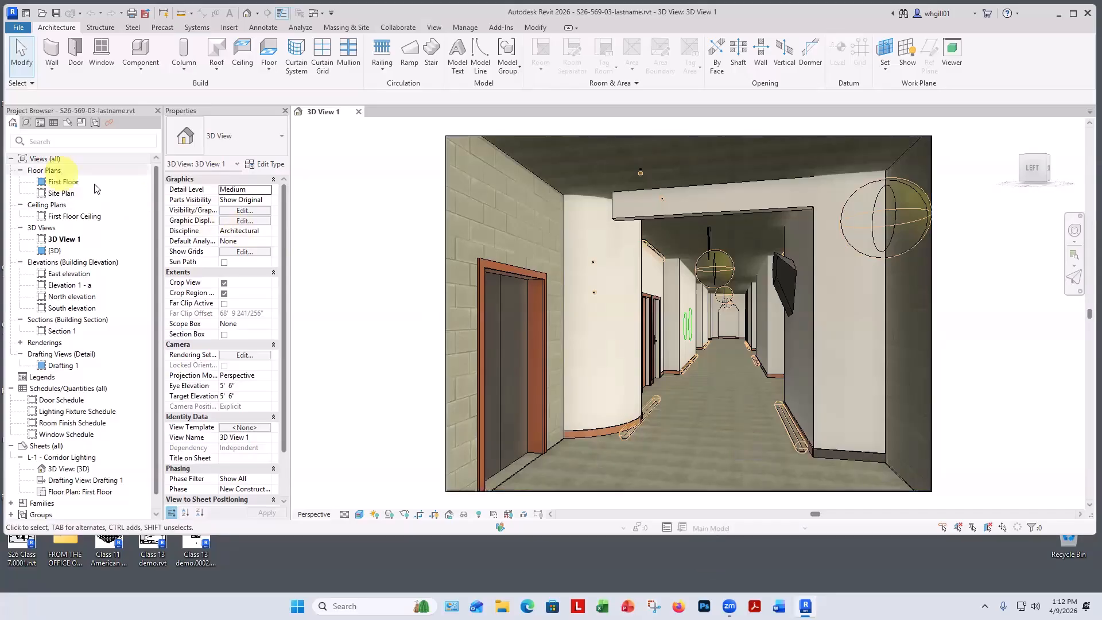
In the First Floor plan, create a walkthrough with key frames along the corridor from the elevator lobby to the niche.
{"action": "double_click", "coordinate": [63, 181]}
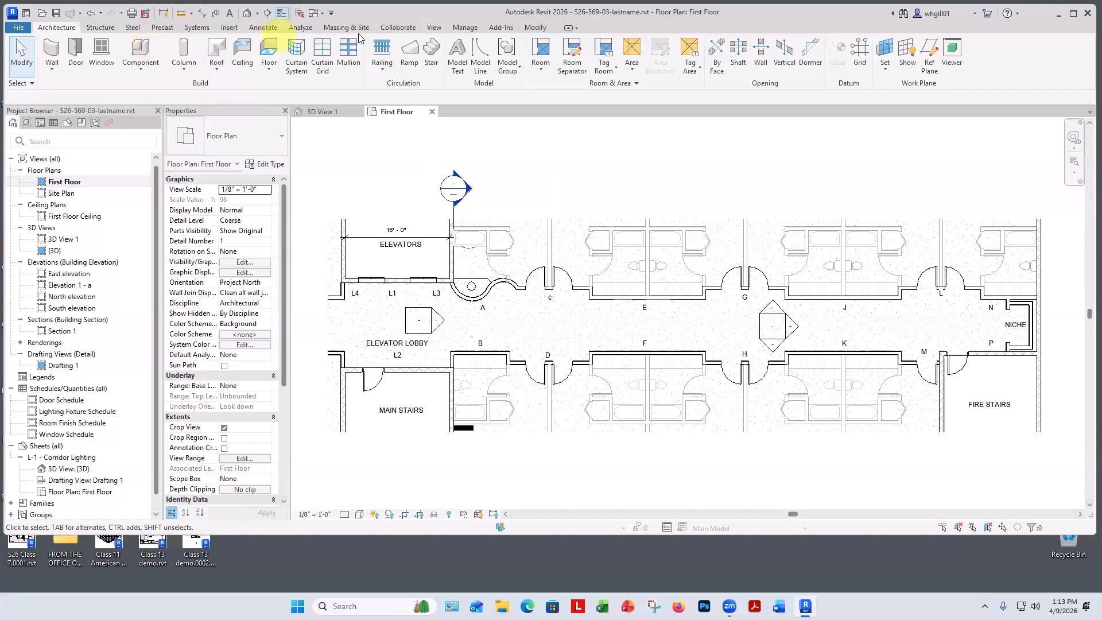
{"action": "left_click", "coordinate": [433, 28]}
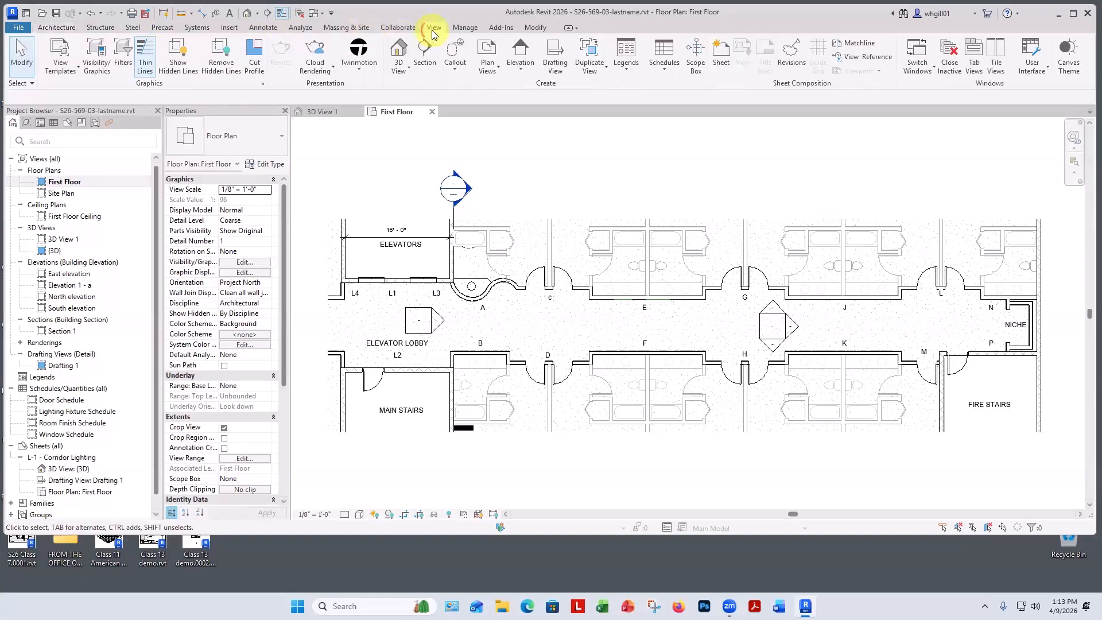
{"action": "left_click", "coordinate": [397, 67]}
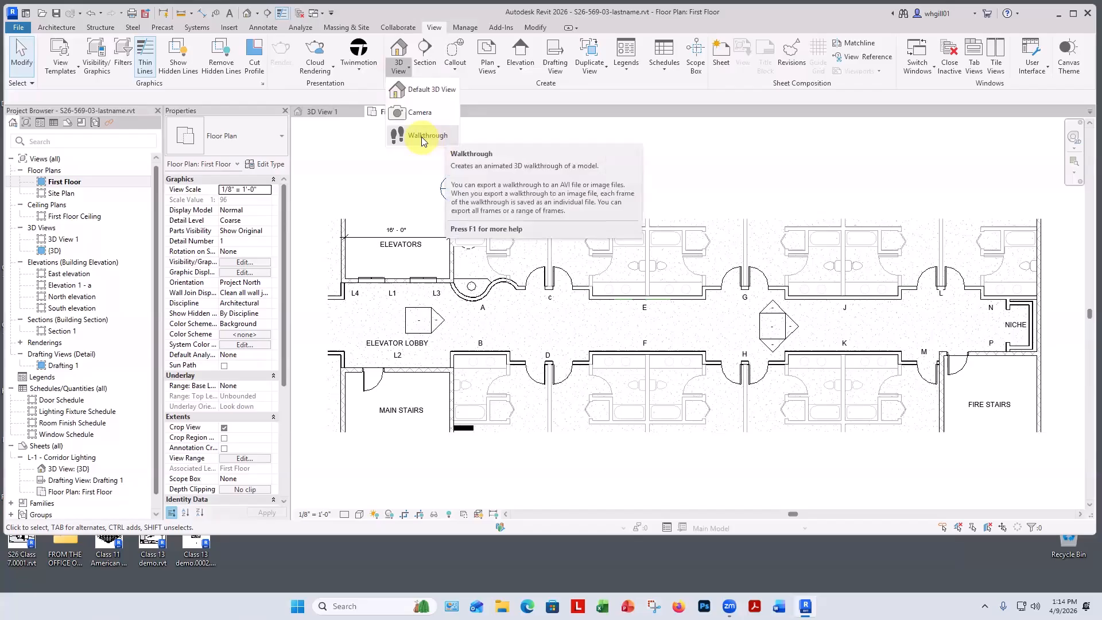
{"action": "left_click", "coordinate": [423, 138]}
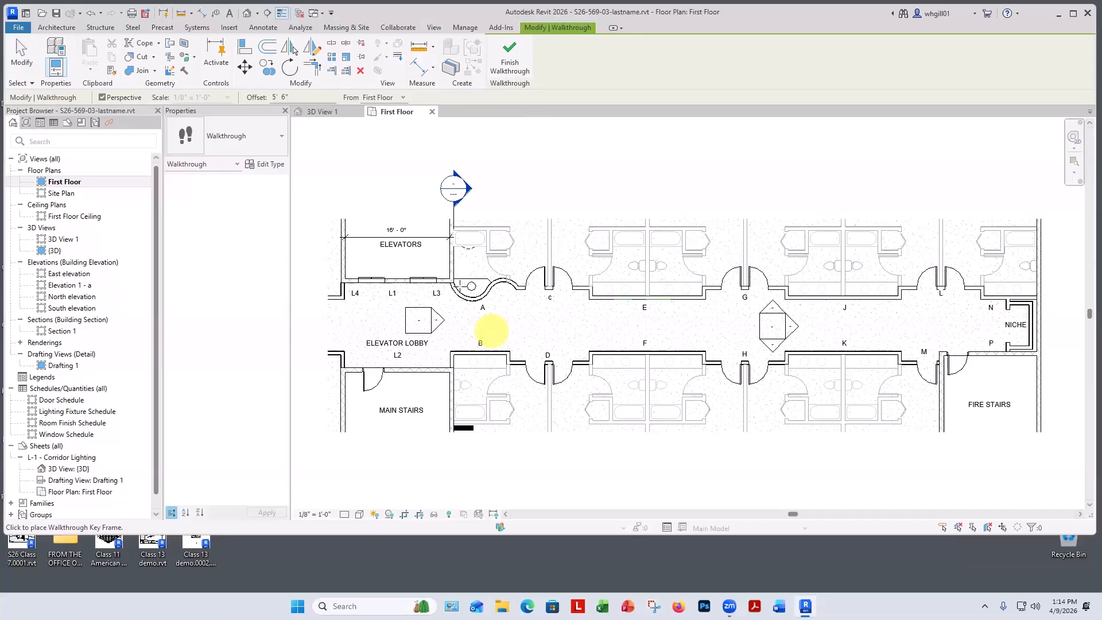
{"action": "left_click", "coordinate": [379, 293]}
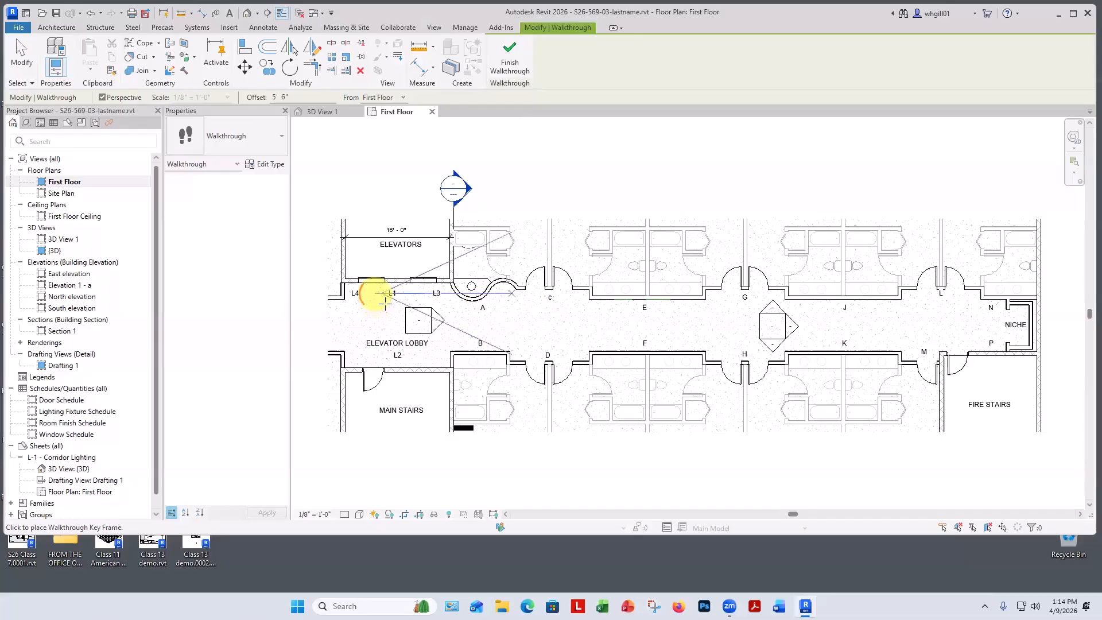
{"action": "left_click", "coordinate": [468, 326]}
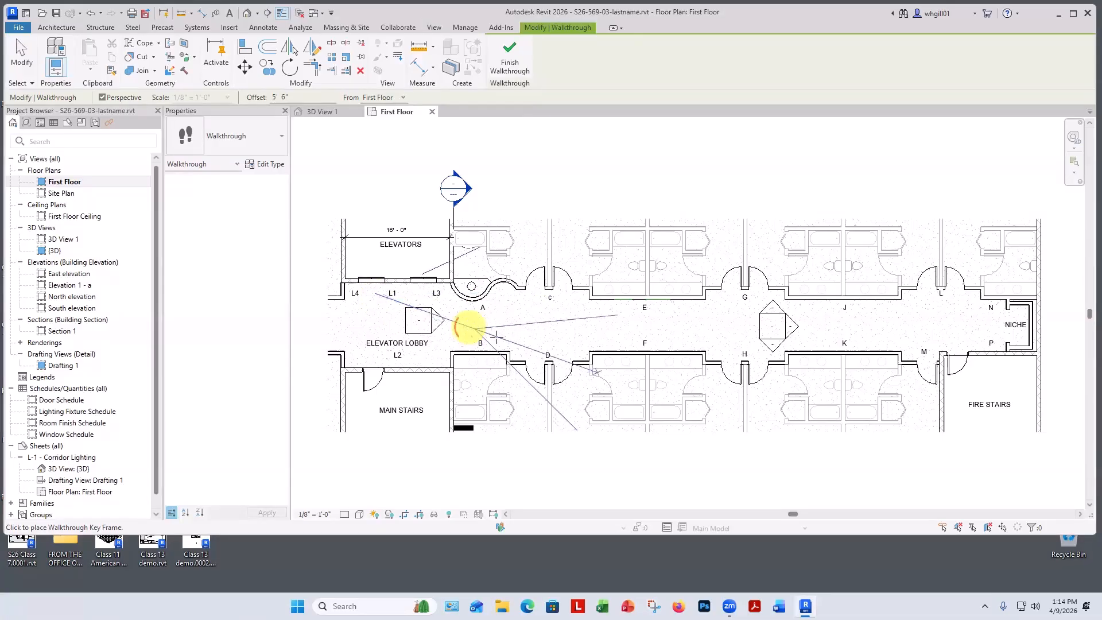
{"action": "left_click", "coordinate": [611, 343]}
{"action": "left_click", "coordinate": [689, 334]}
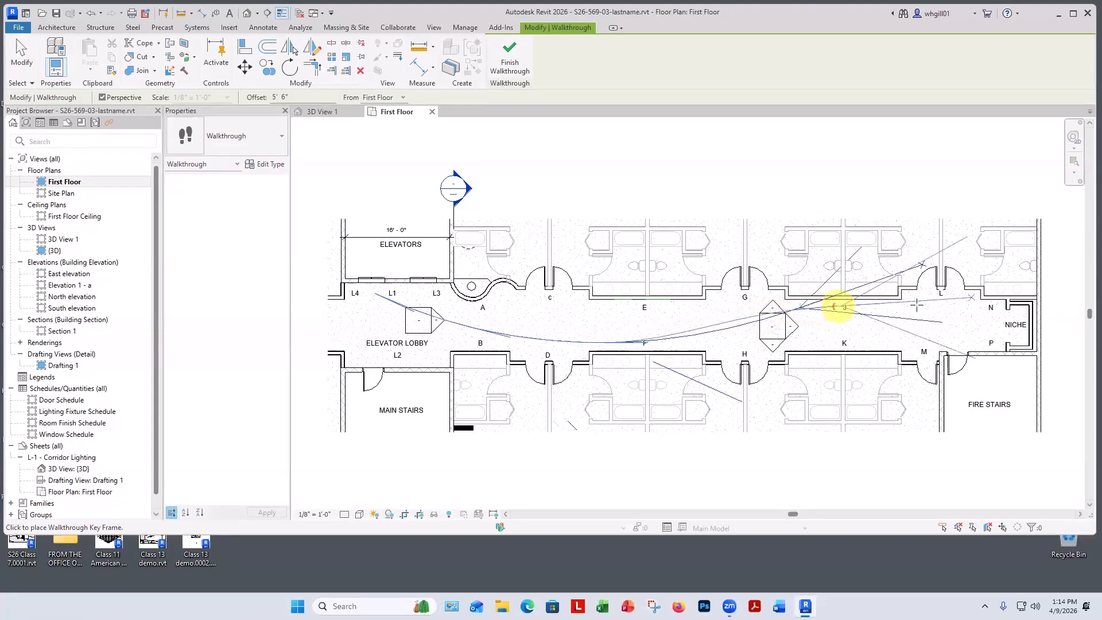
{"action": "left_click", "coordinate": [985, 322]}
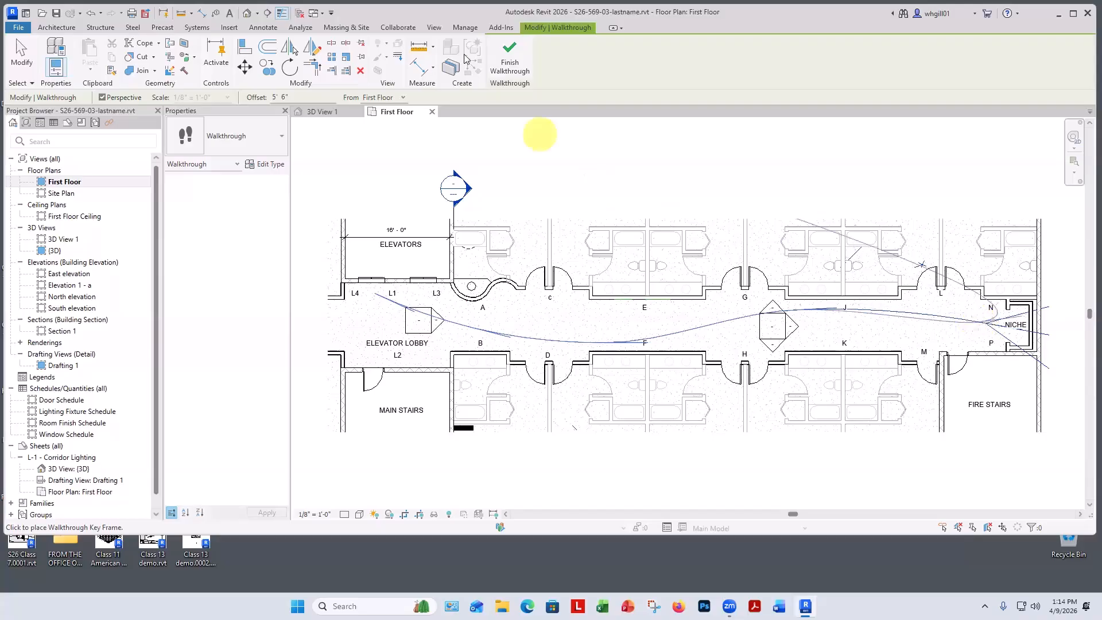
{"action": "left_click", "coordinate": [510, 60]}
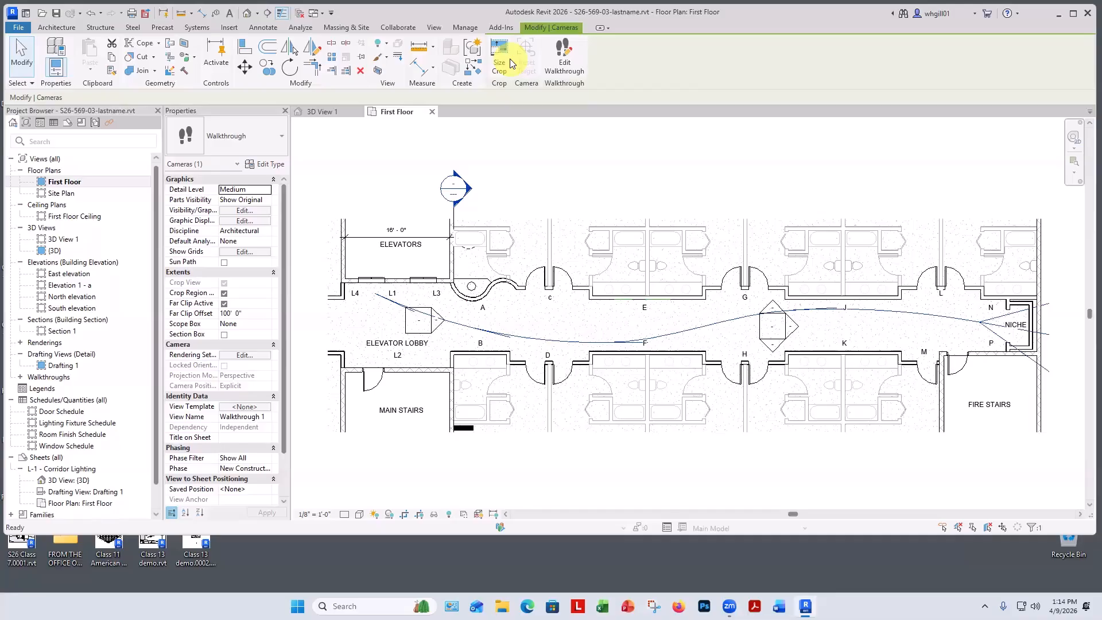
Open the Walkthrough 1 view from the project browser.
{"action": "left_click", "coordinate": [20, 378]}
{"action": "left_click", "coordinate": [21, 378]}
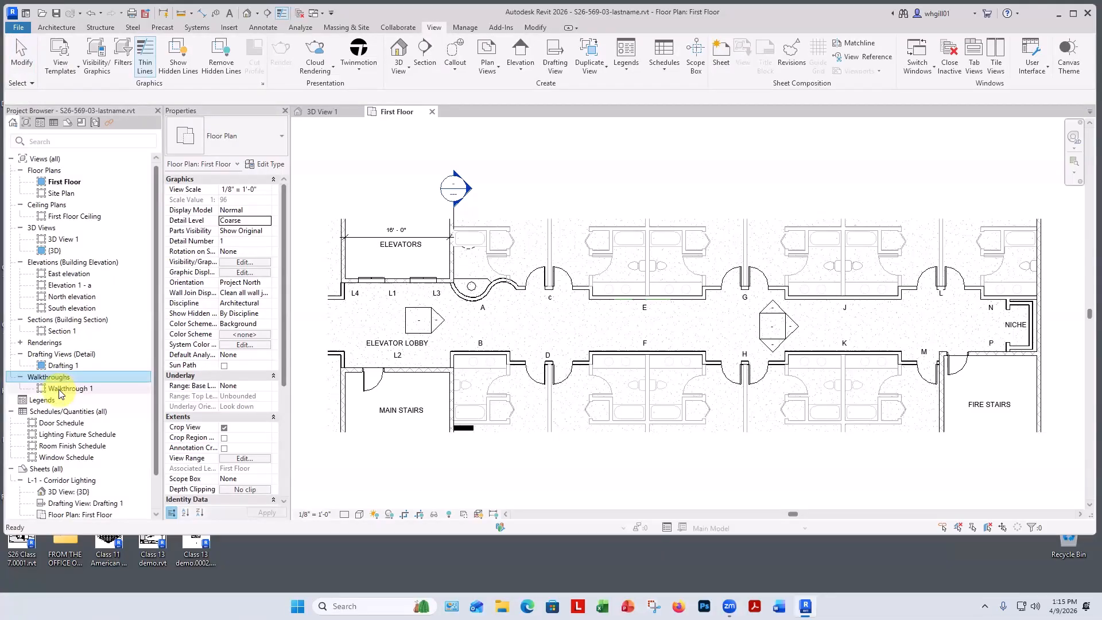
{"action": "double_click", "coordinate": [61, 391]}
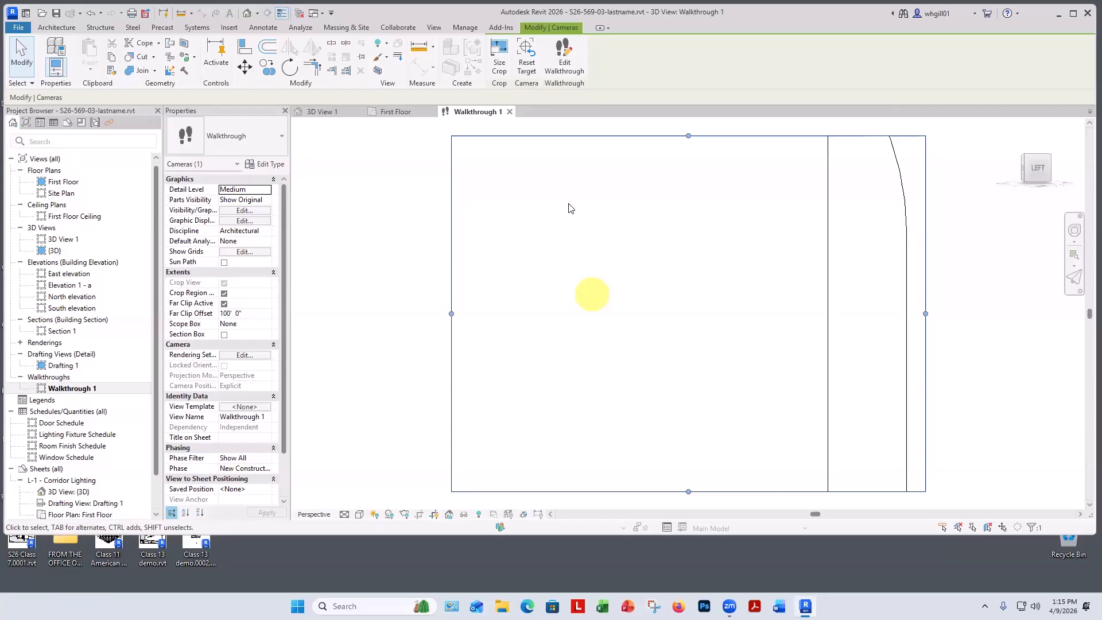
Edit the walkthrough and step backward frame by frame from the last frame.
{"action": "left_click", "coordinate": [433, 246]}
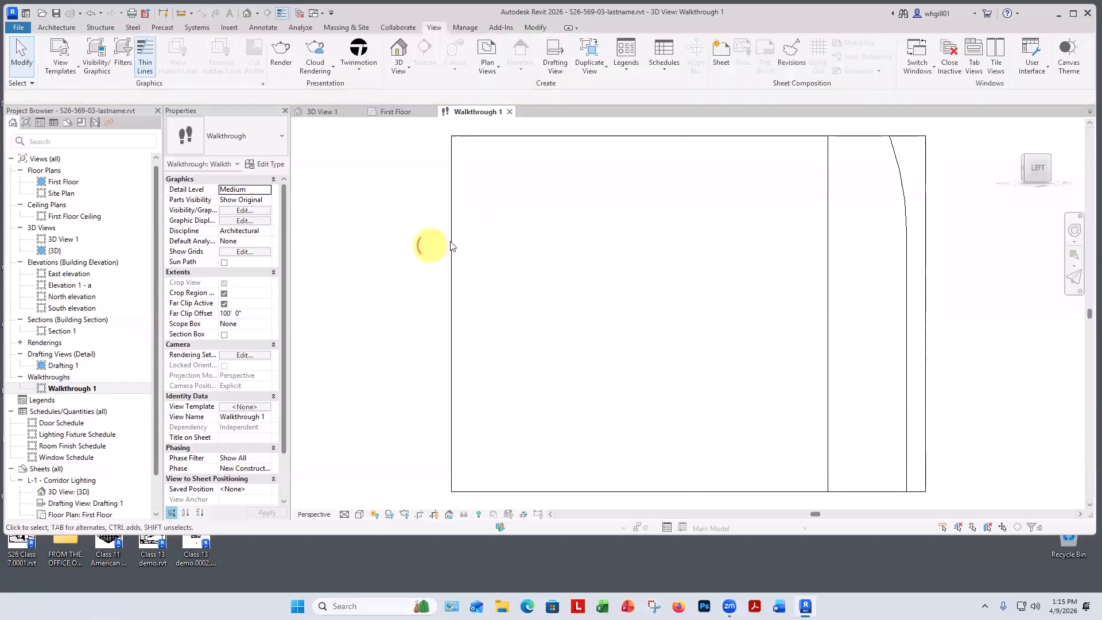
{"action": "left_click", "coordinate": [451, 243]}
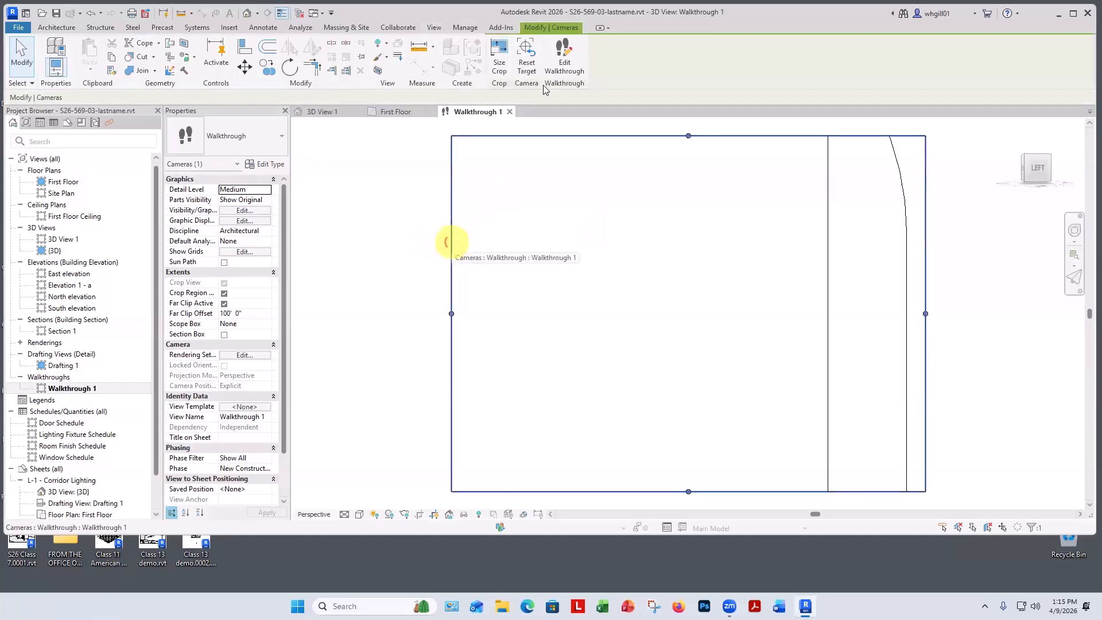
{"action": "left_click", "coordinate": [563, 59]}
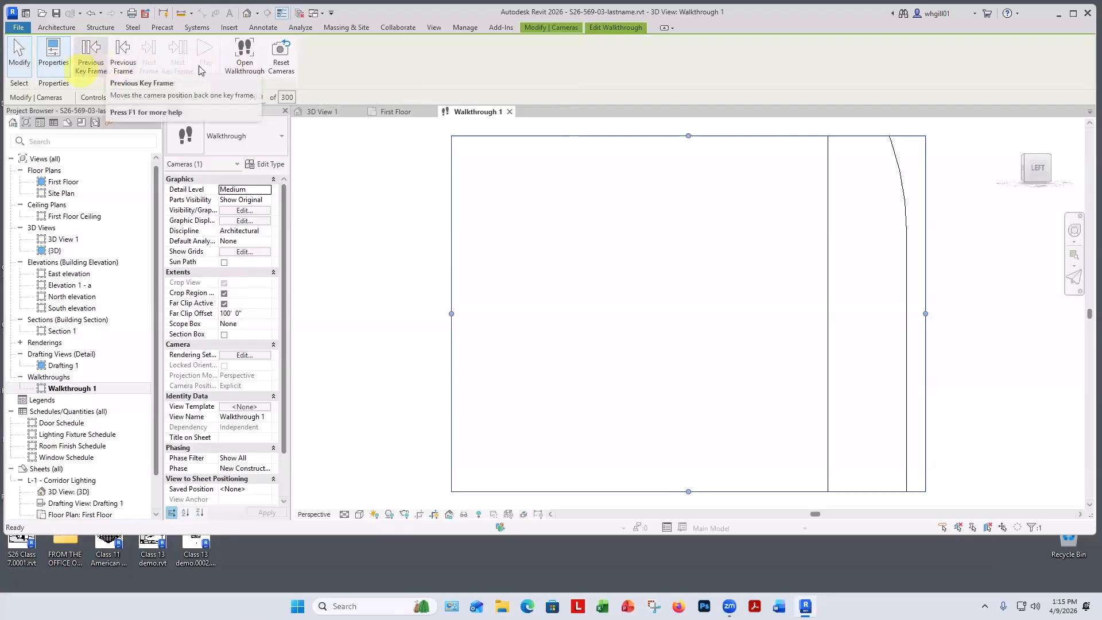
{"action": "left_click", "coordinate": [124, 65]}
{"action": "left_click", "coordinate": [123, 64]}
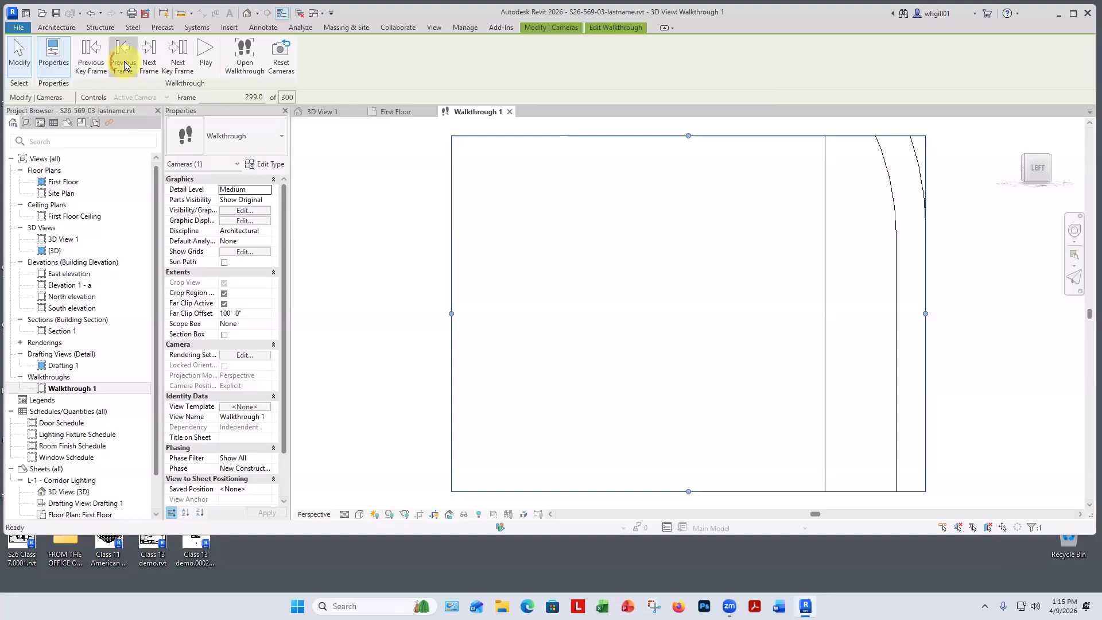
{"action": "left_click", "coordinate": [124, 65]}
{"action": "left_click", "coordinate": [124, 65]}
{"action": "left_click", "coordinate": [124, 65]}
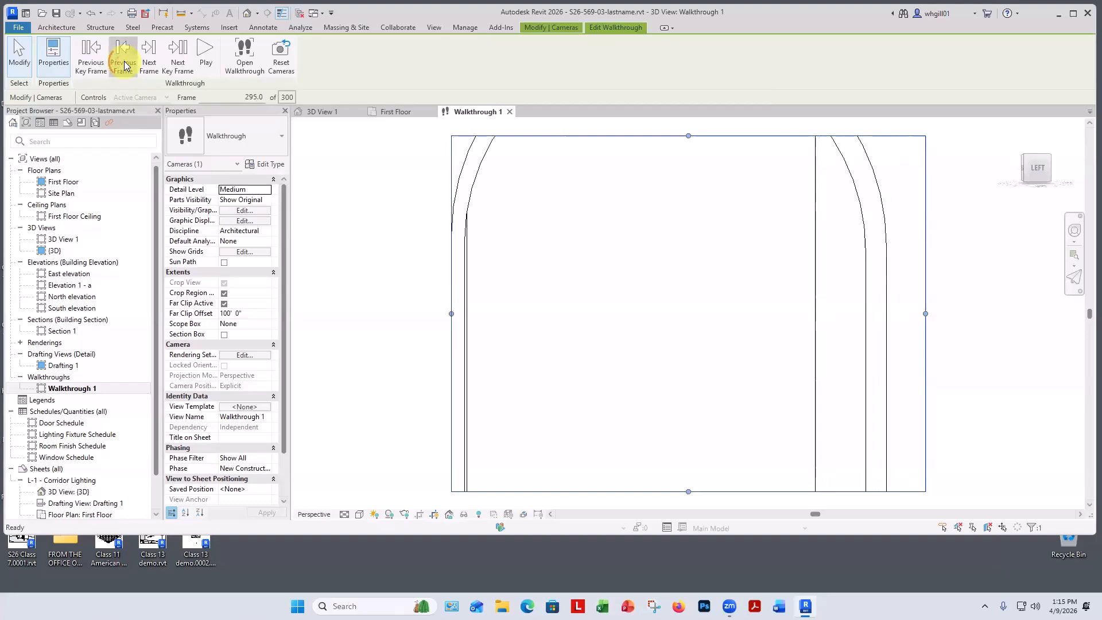
{"action": "left_click", "coordinate": [124, 65]}
{"action": "left_click", "coordinate": [124, 65]}
{"action": "left_click", "coordinate": [124, 65]}
{"action": "left_click", "coordinate": [124, 64]}
{"action": "left_click", "coordinate": [125, 65]}
{"action": "left_click", "coordinate": [125, 64]}
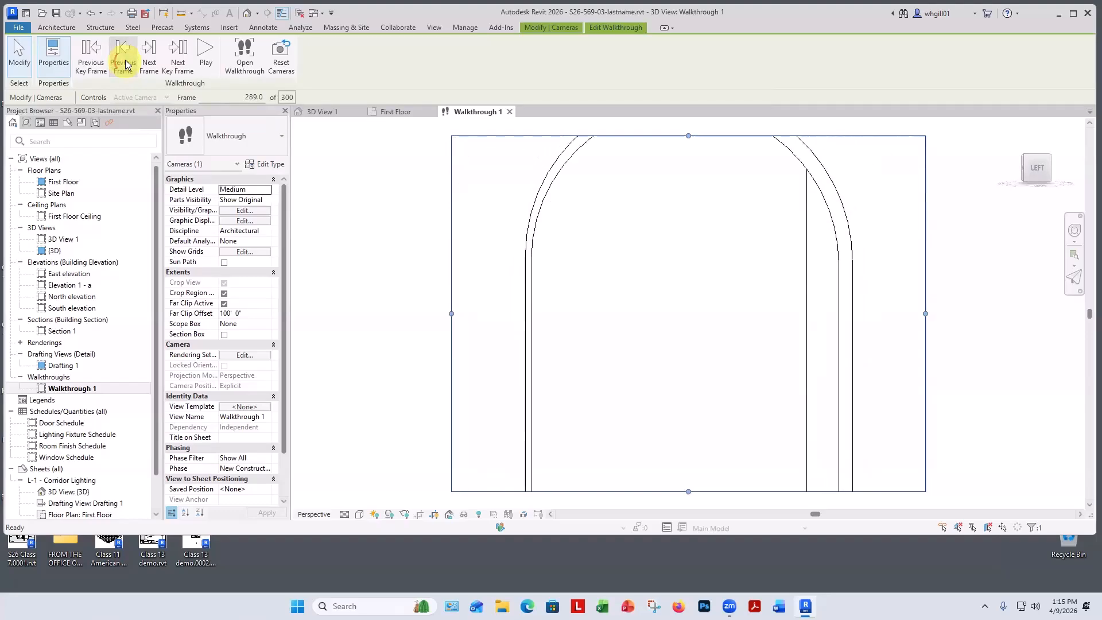
Jump back through the key frames to the first frame and play the walkthrough.
{"action": "left_click", "coordinate": [90, 65]}
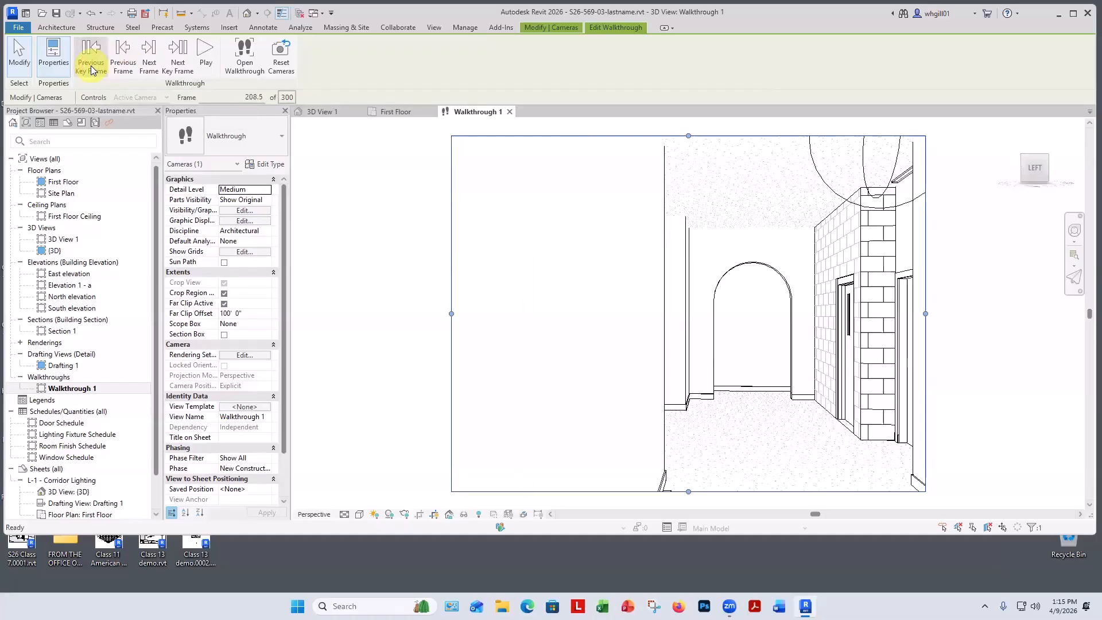
{"action": "left_click", "coordinate": [91, 65]}
{"action": "left_click", "coordinate": [91, 66]}
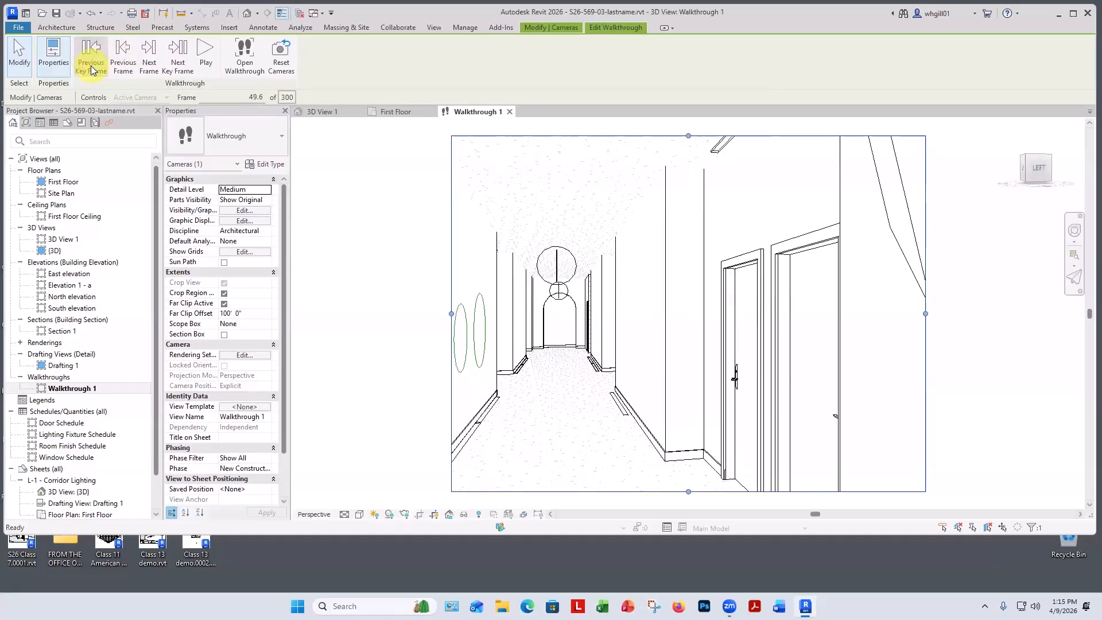
{"action": "left_click", "coordinate": [91, 65]}
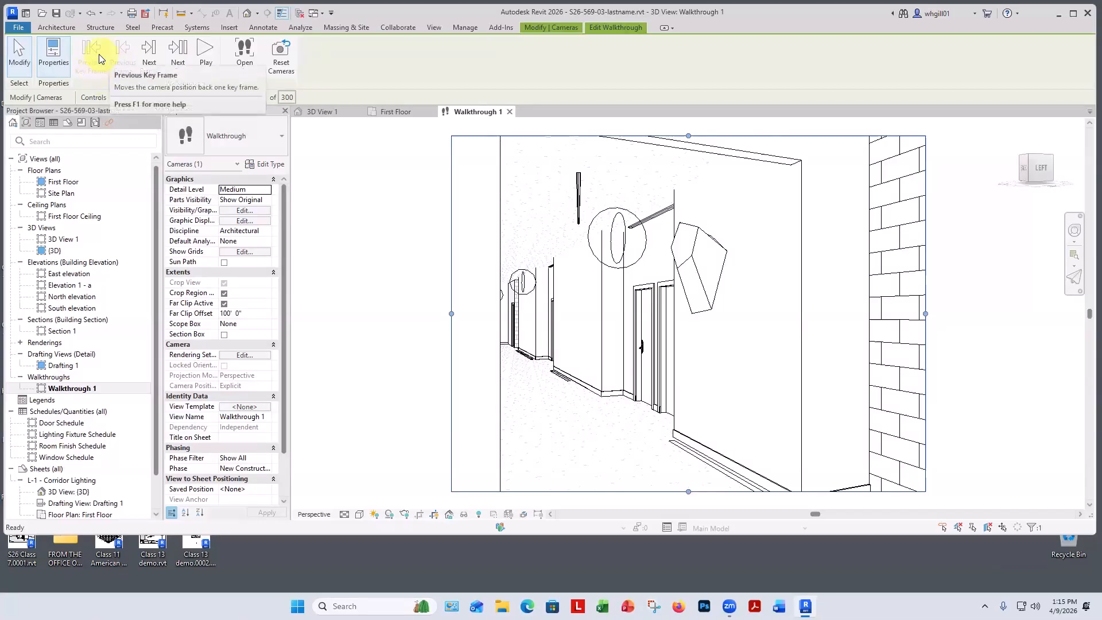
{"action": "left_click", "coordinate": [206, 58]}
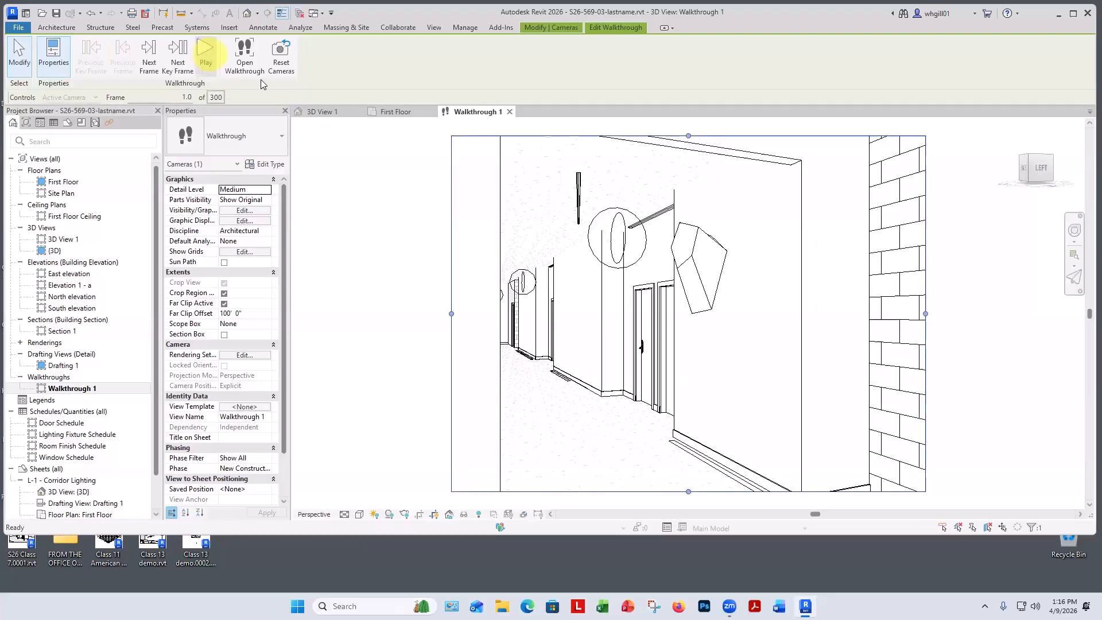
{"action": "left_click", "coordinate": [207, 63]}
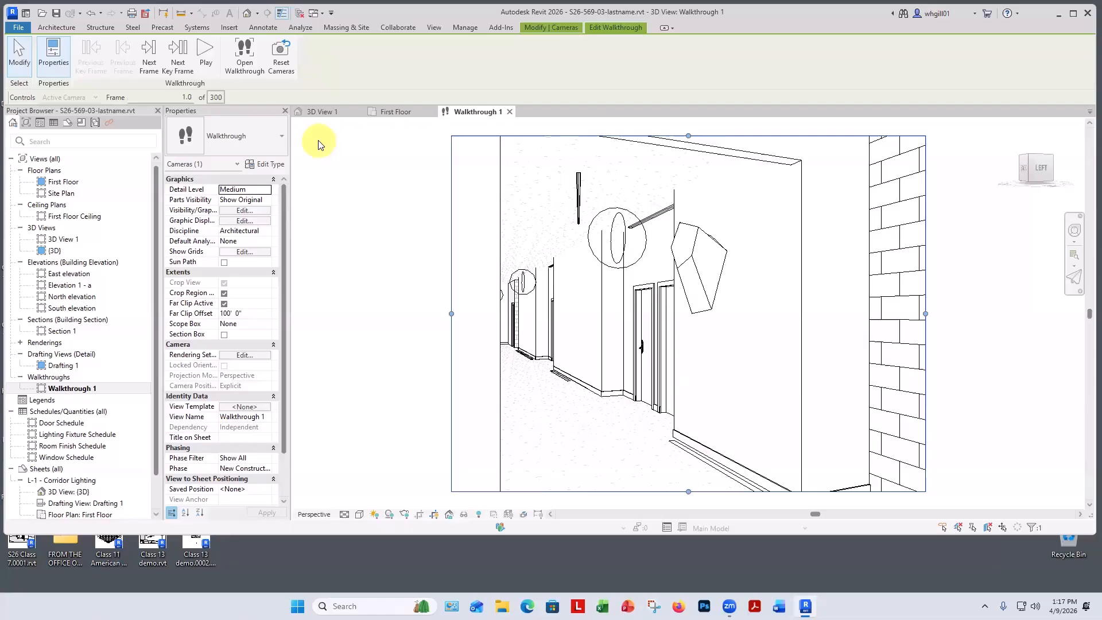
Set the walkthrough view's visual style to Realistic and play the walkthrough again.
{"action": "left_click", "coordinate": [374, 514]}
{"action": "left_click", "coordinate": [379, 503]}
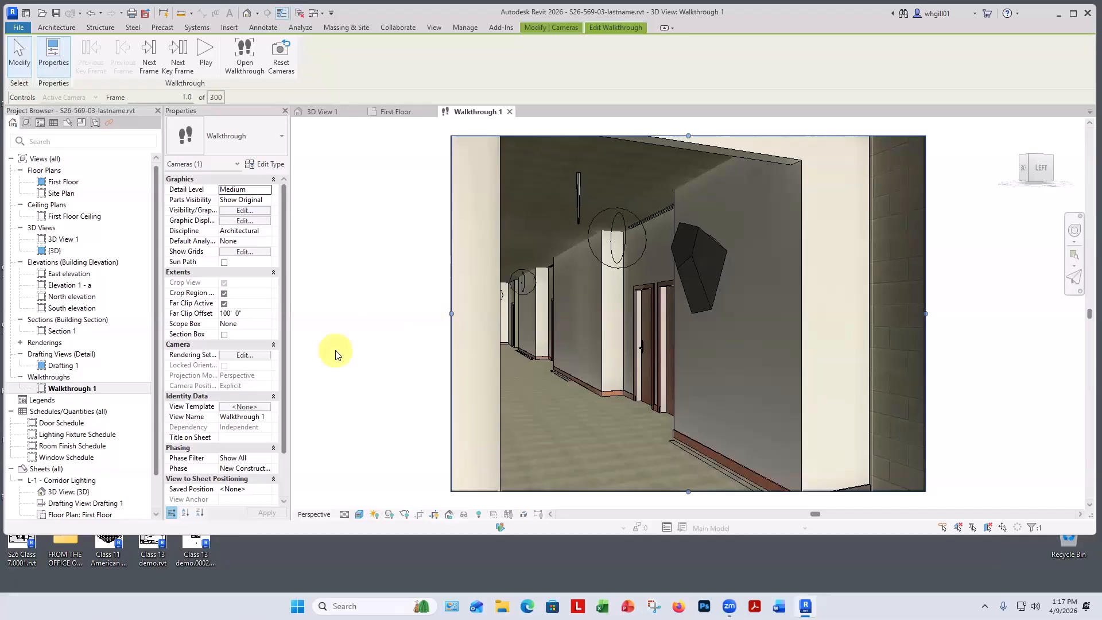
{"action": "left_click", "coordinate": [202, 53]}
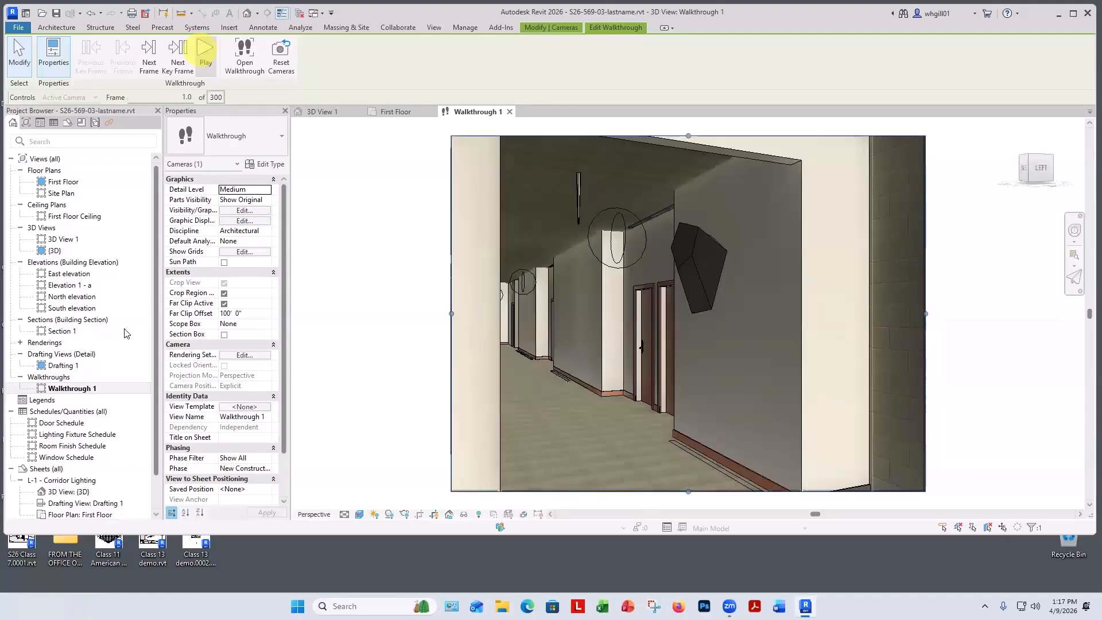
Turn off Show Edges in the graphic display options and apply the change.
{"action": "left_click", "coordinate": [360, 514]}
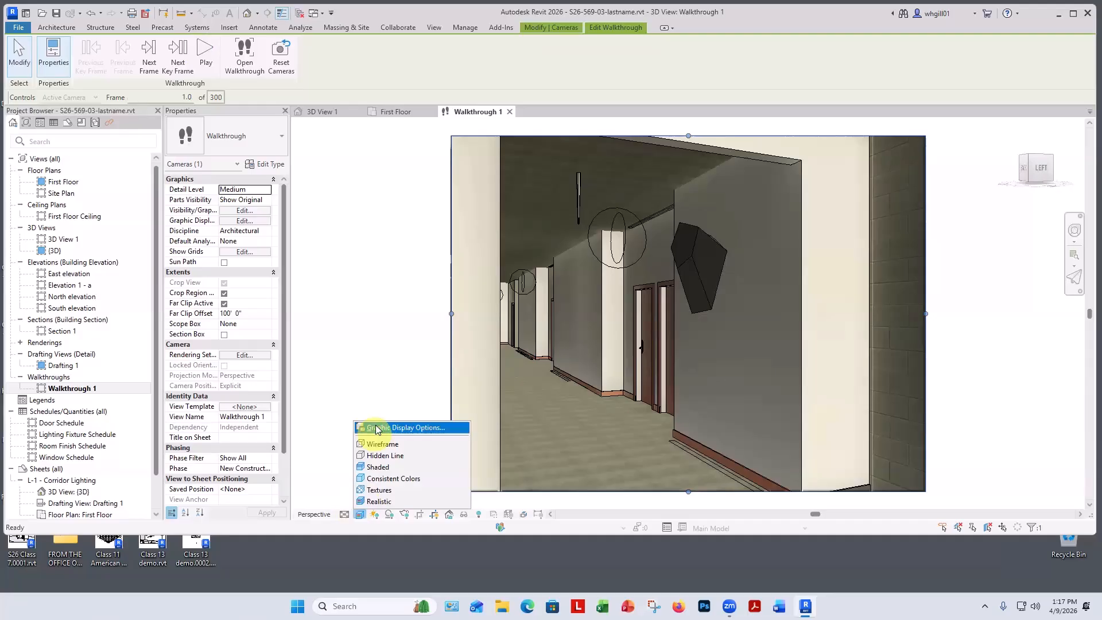
{"action": "left_click", "coordinate": [376, 428]}
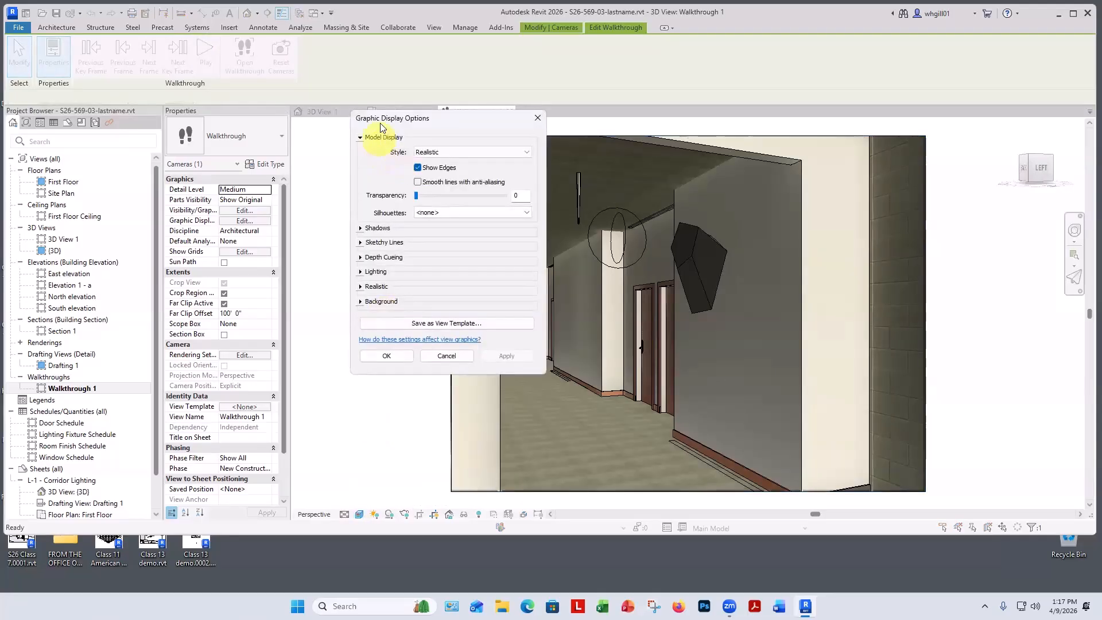
{"action": "left_click", "coordinate": [418, 168]}
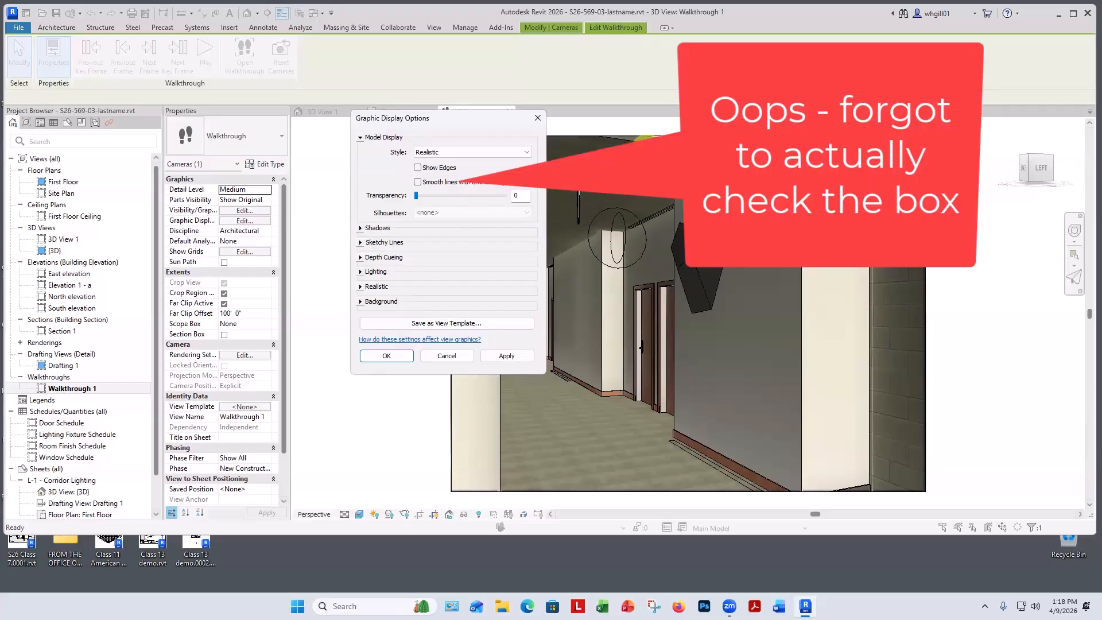
{"action": "left_click", "coordinate": [504, 355]}
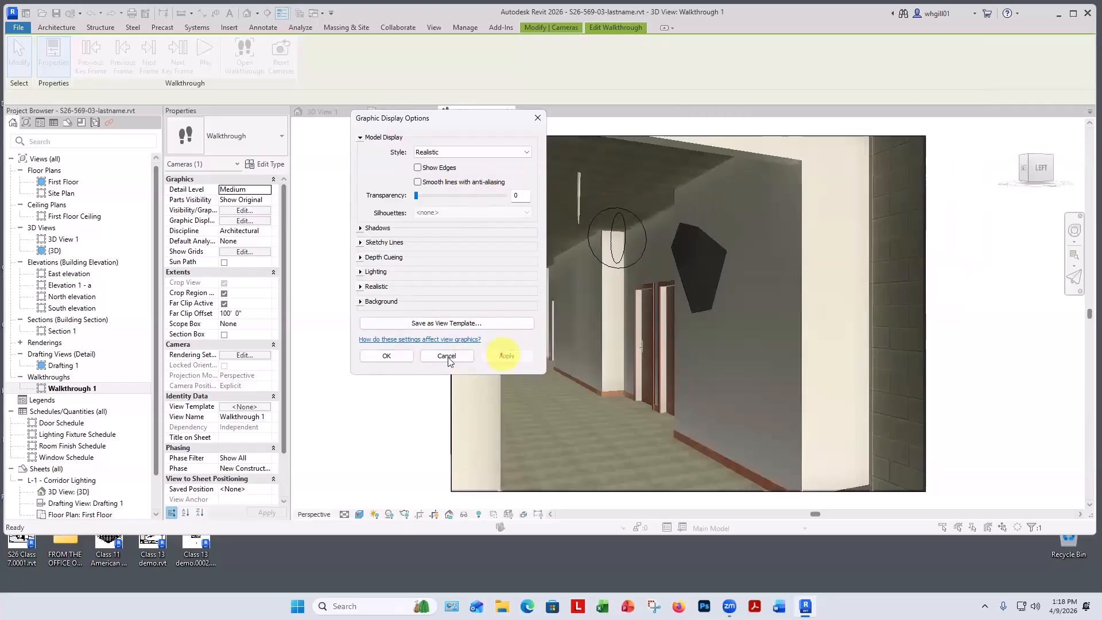
{"action": "left_click", "coordinate": [383, 356]}
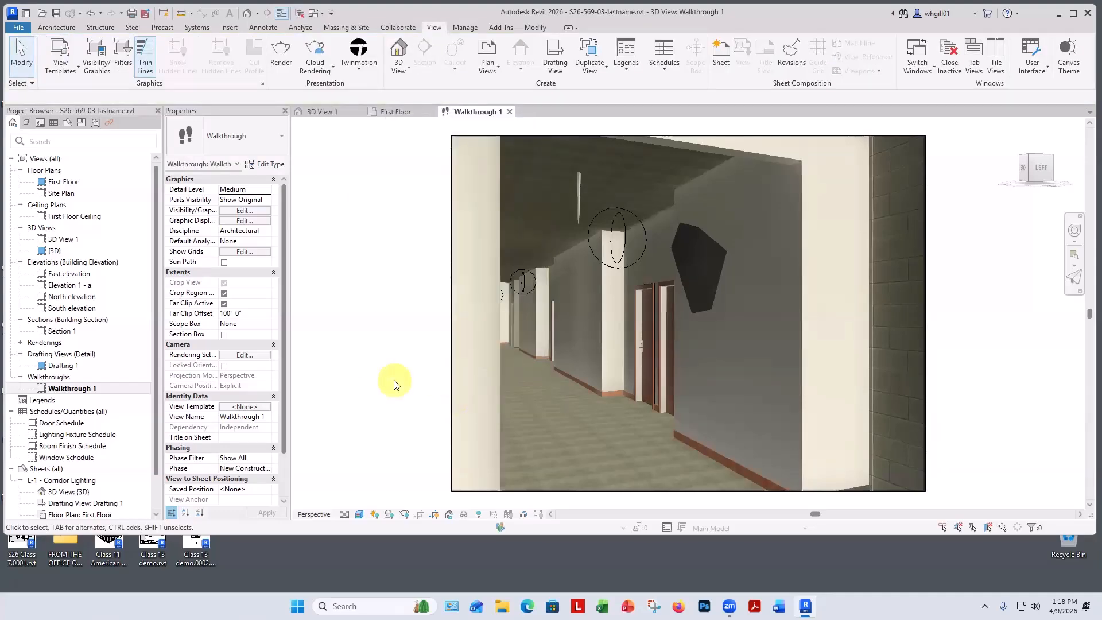
Select the walkthrough camera, edit the walkthrough and play it once more.
{"action": "left_click", "coordinate": [453, 204]}
{"action": "left_click", "coordinate": [570, 67]}
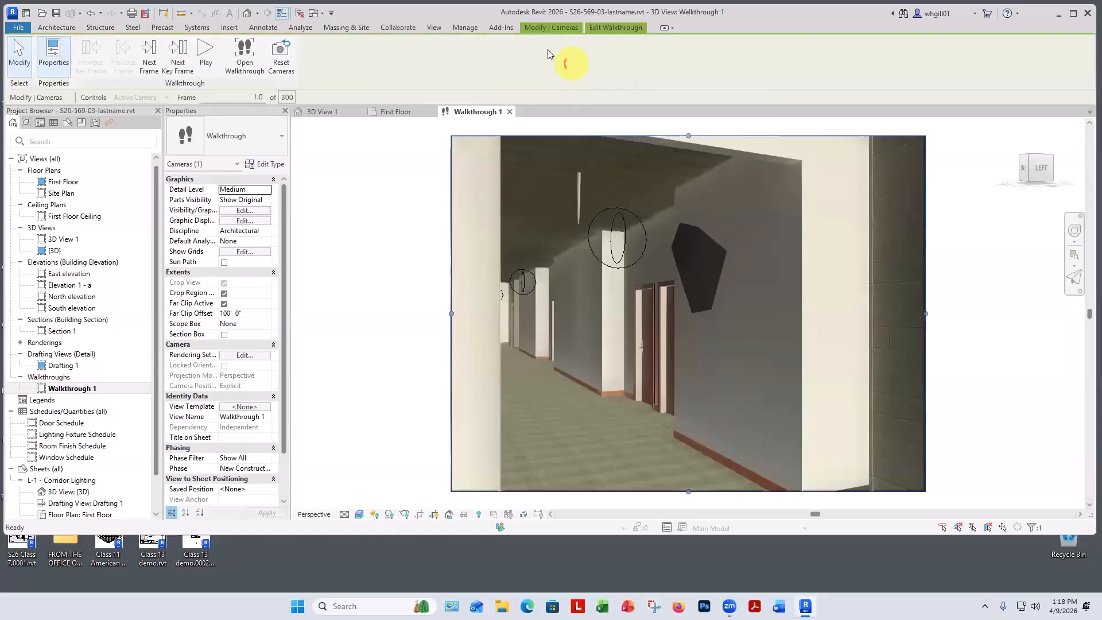
{"action": "left_click", "coordinate": [205, 54]}
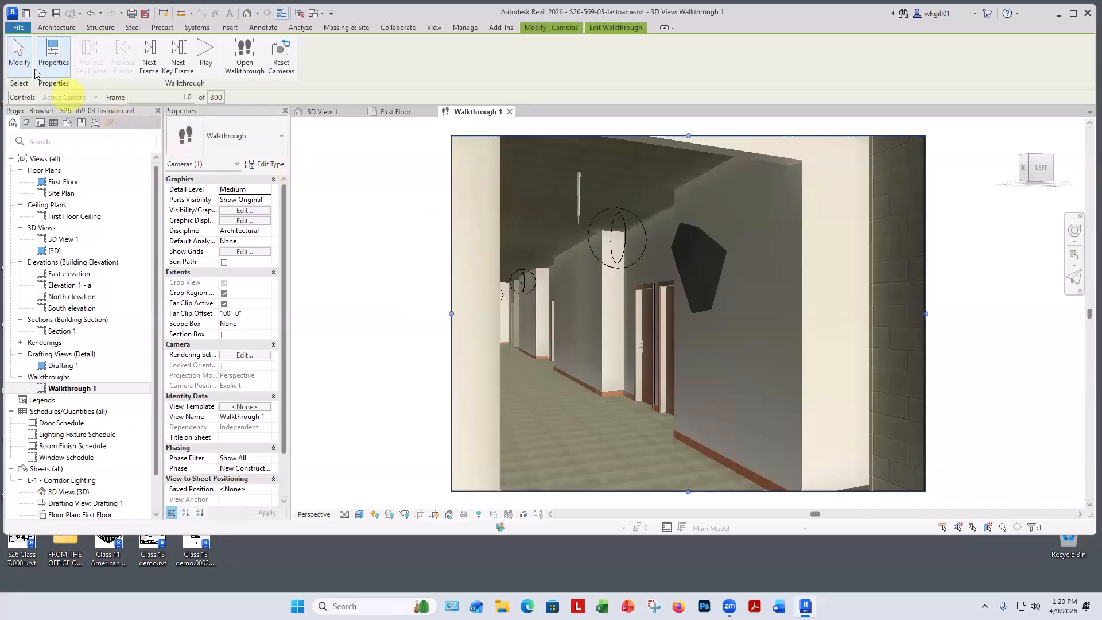
Export the walkthrough as an animation covering all frames at 15 frames/sec with the Realistic visual style.
{"action": "left_click", "coordinate": [25, 32]}
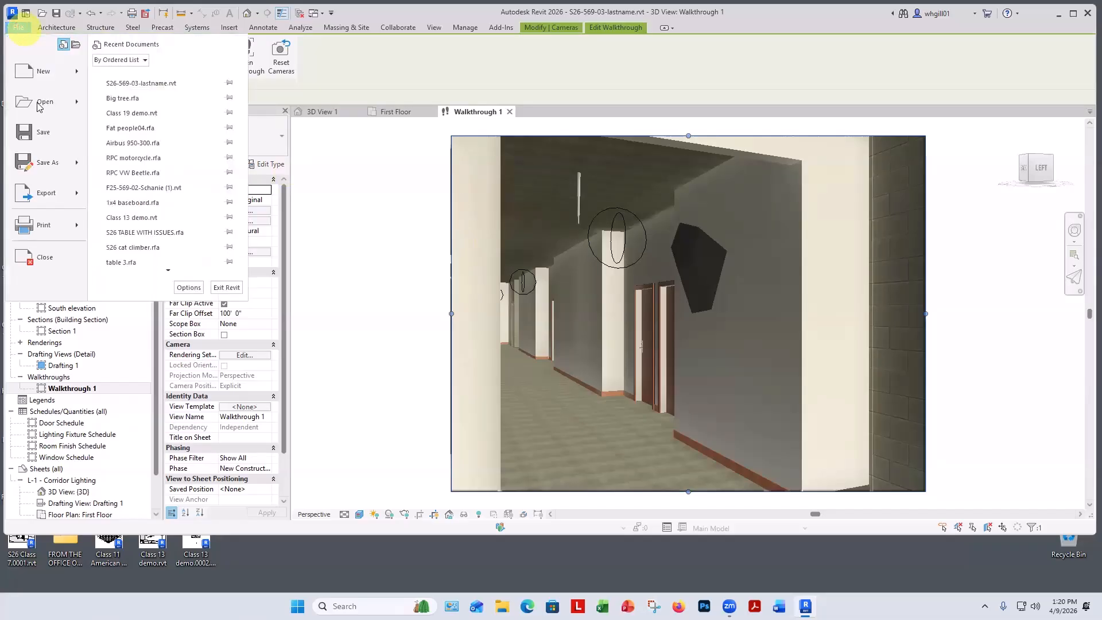
{"action": "mouse_move", "coordinate": [47, 198]}
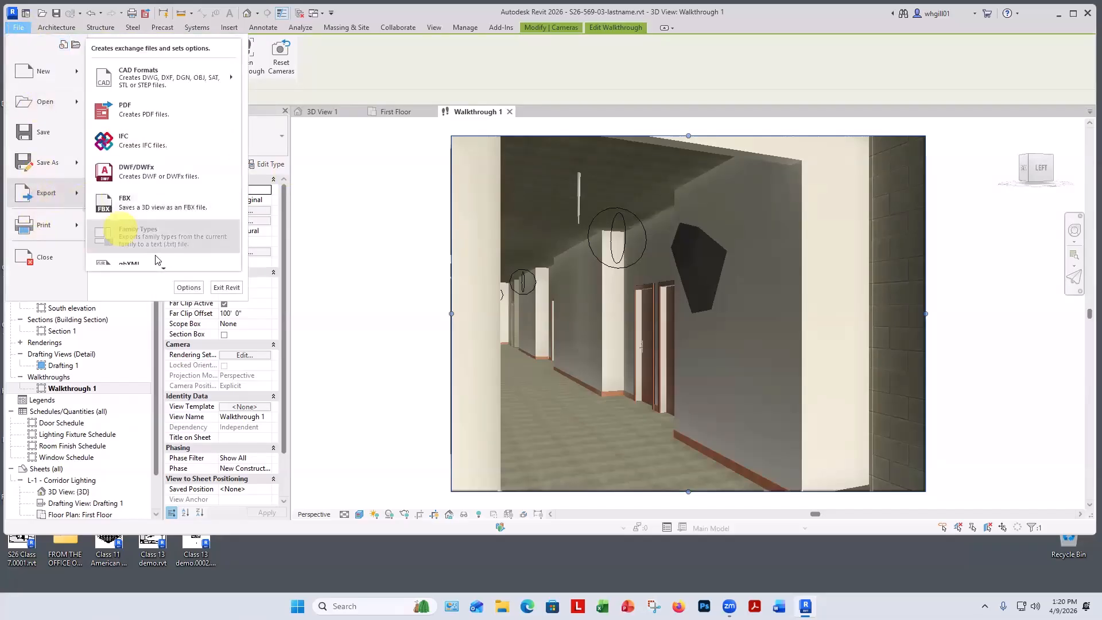
{"action": "scroll", "coordinate": [153, 259], "scroll_direction": "down", "scroll_amount": 1}
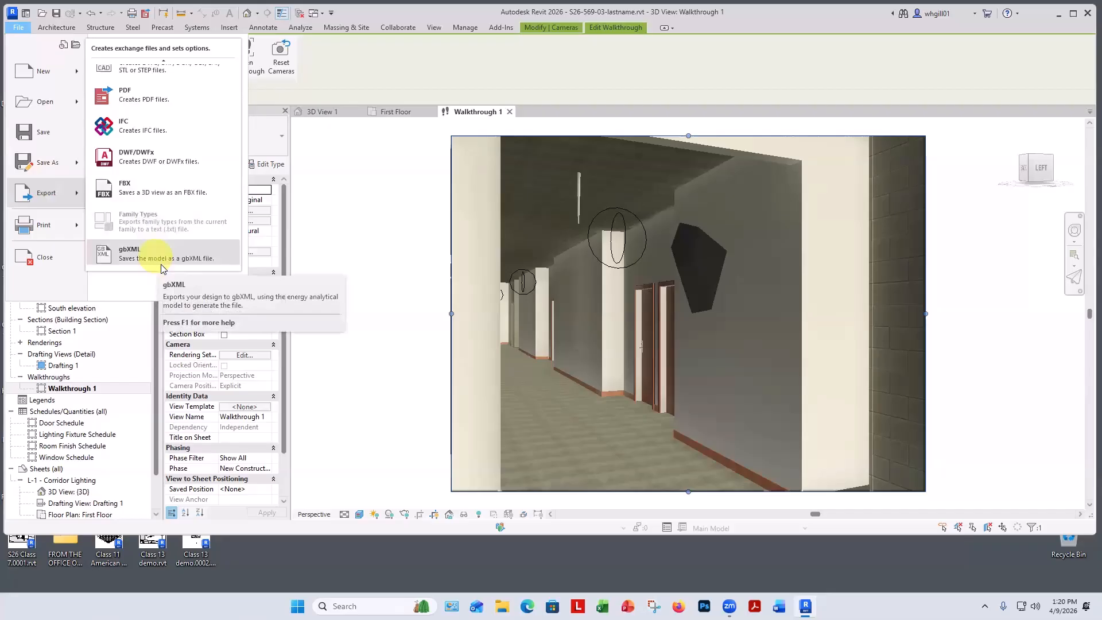
{"action": "scroll", "coordinate": [156, 258], "scroll_direction": "down", "scroll_amount": 4}
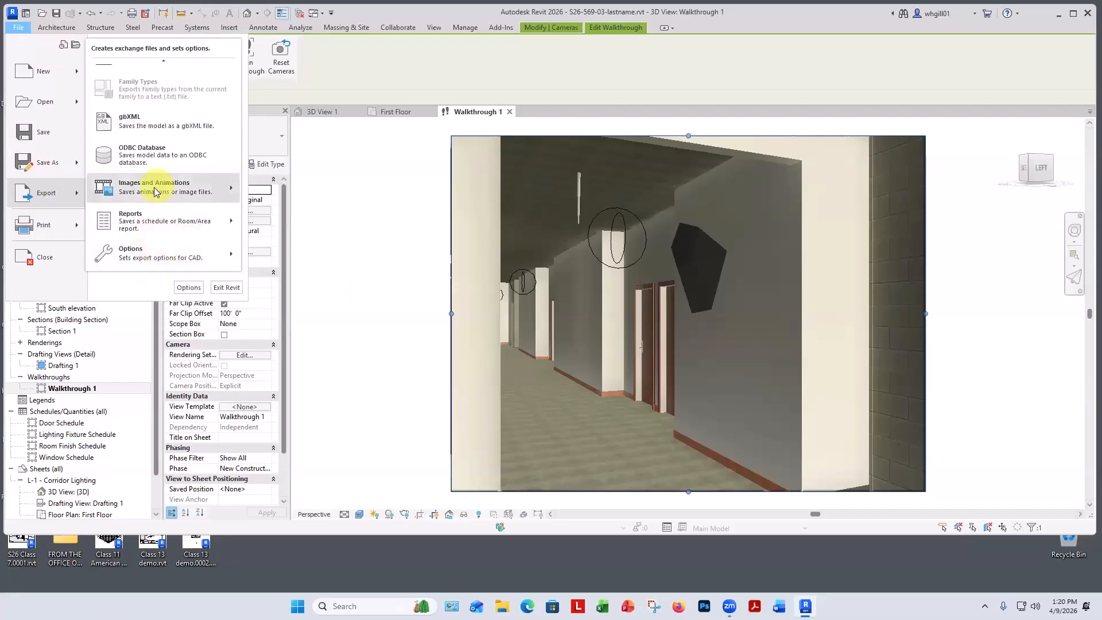
{"action": "mouse_move", "coordinate": [156, 188]}
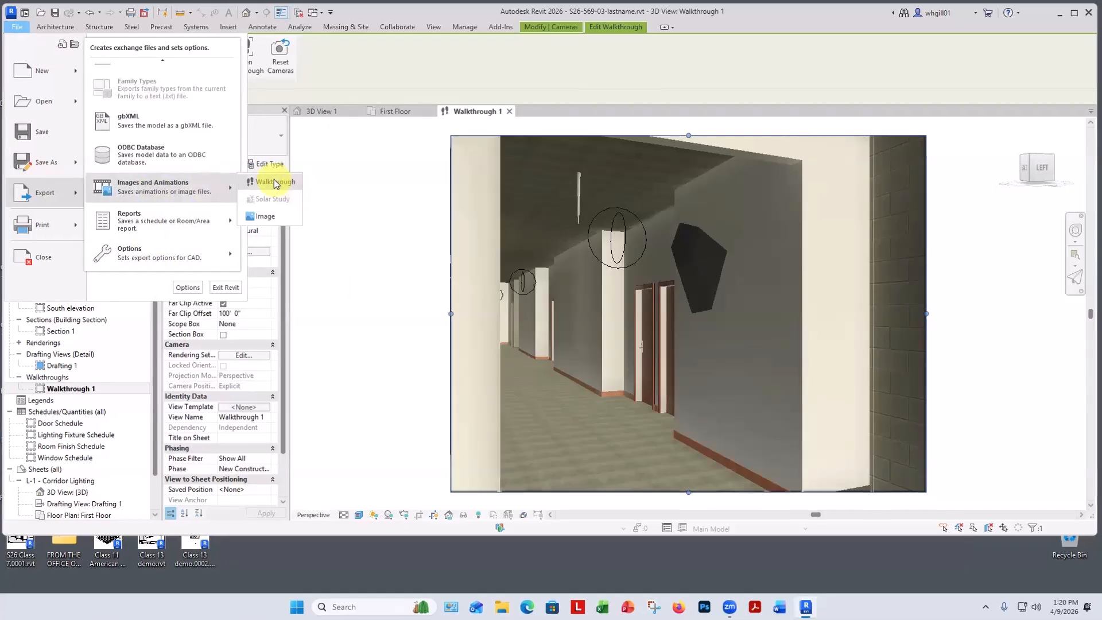
{"action": "left_click", "coordinate": [277, 182]}
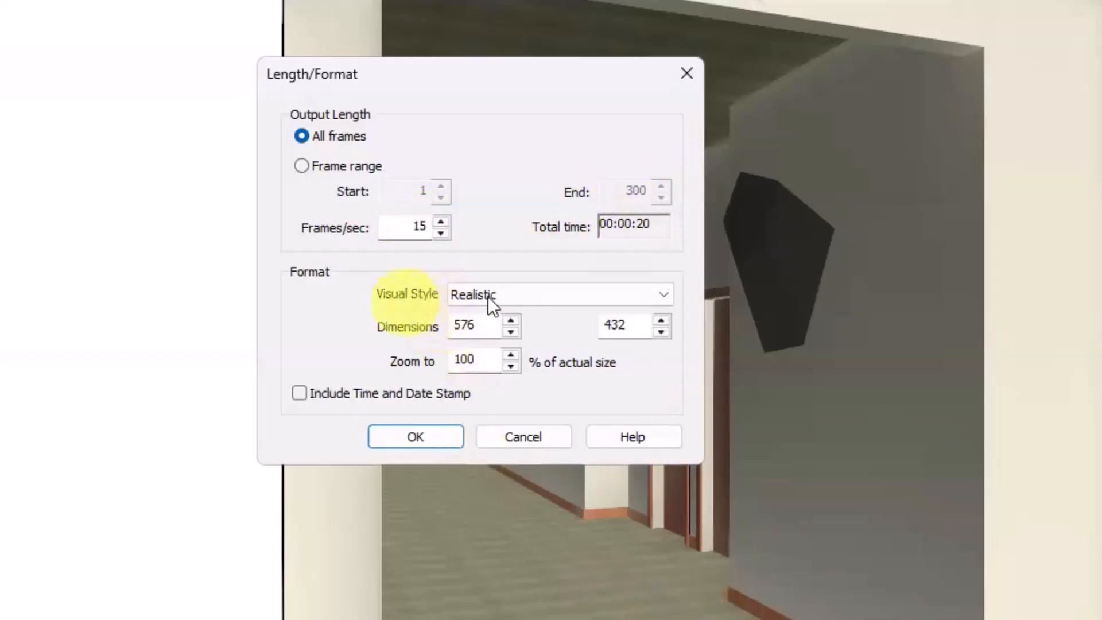
{"action": "left_click", "coordinate": [516, 296]}
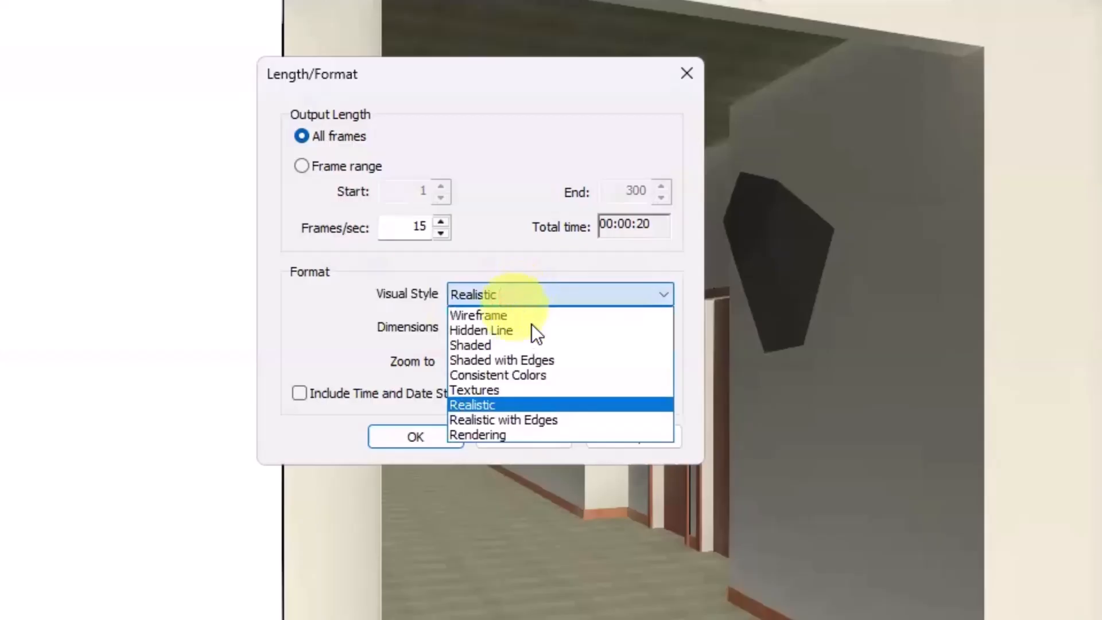
{"action": "left_click", "coordinate": [483, 405]}
{"action": "left_click", "coordinate": [539, 294]}
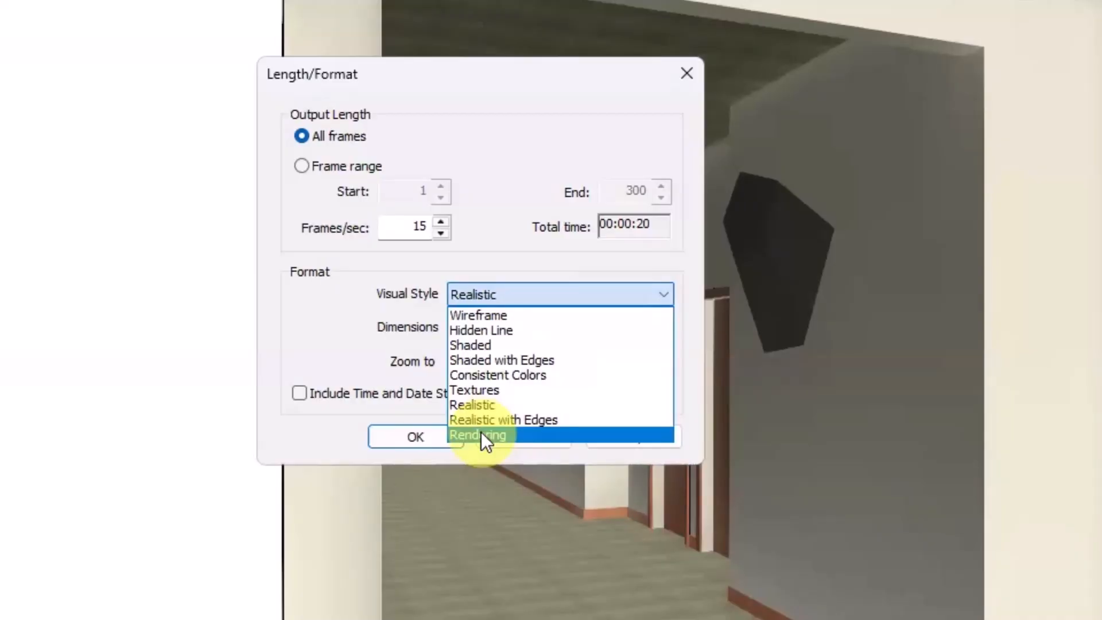
{"action": "left_click", "coordinate": [488, 403]}
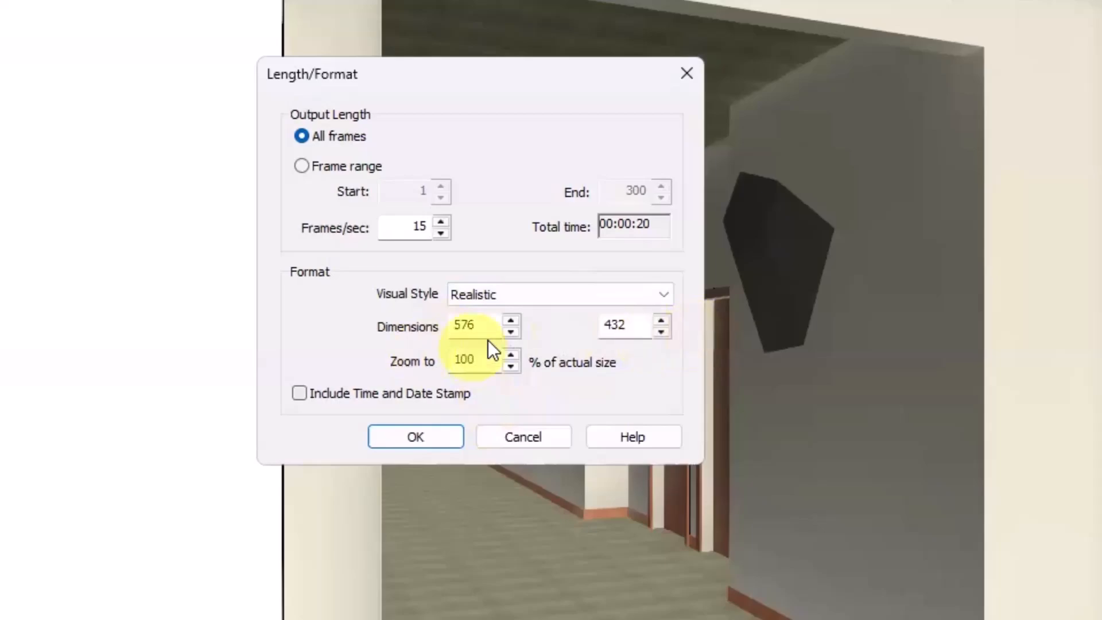
{"action": "left_click", "coordinate": [415, 437]}
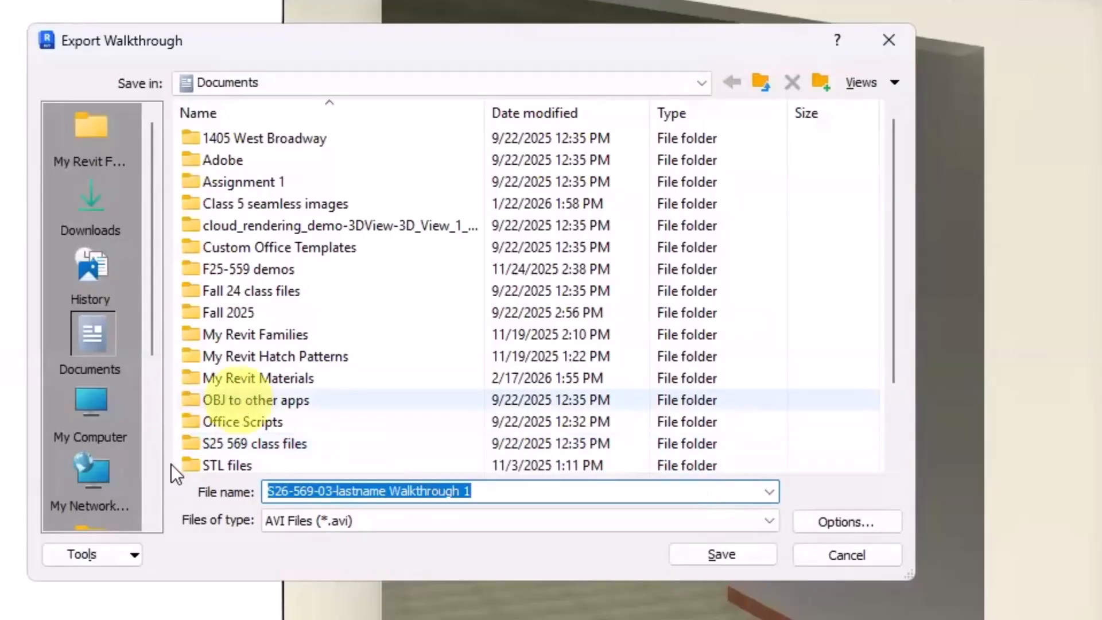
Save the walkthrough animation to the Desktop as an AVI named Realistic walkthrough with uncompressed full frames.
{"action": "scroll", "coordinate": [128, 469], "scroll_direction": "down", "scroll_amount": 3}
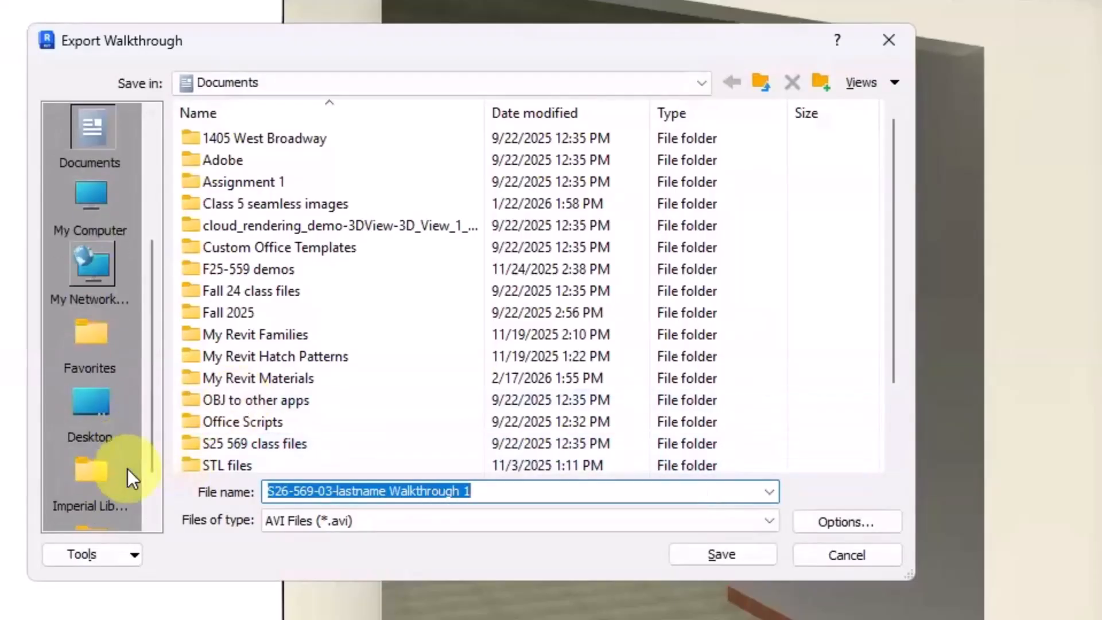
{"action": "left_click", "coordinate": [92, 405]}
{"action": "triple_click", "coordinate": [504, 492]}
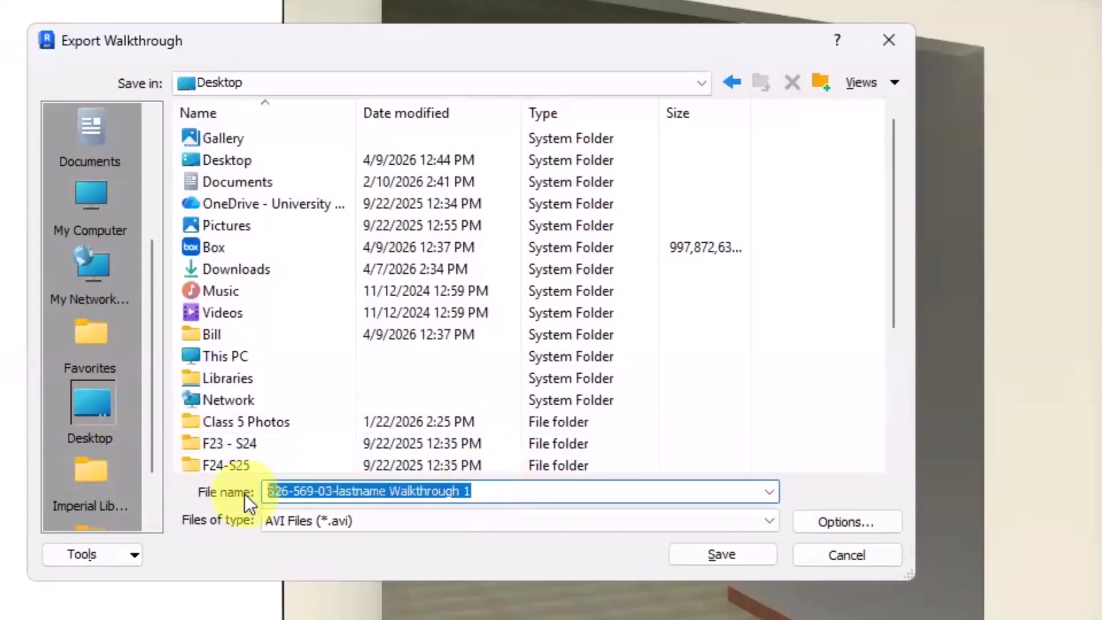
{"action": "type", "text": "Realistic "}
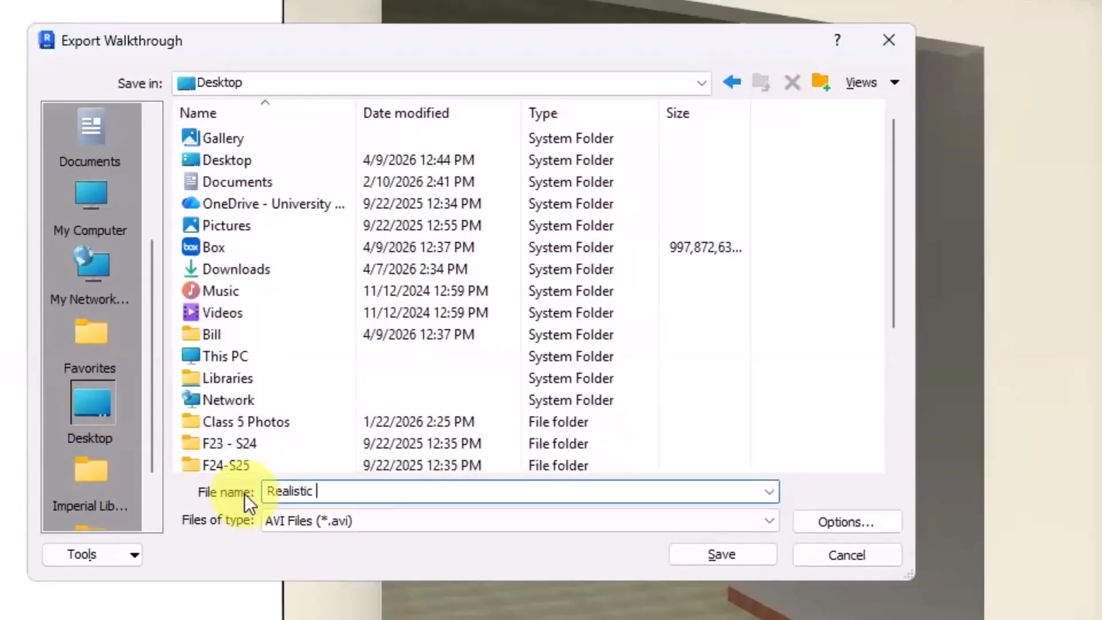
{"action": "type", "text": "walkthrough"}
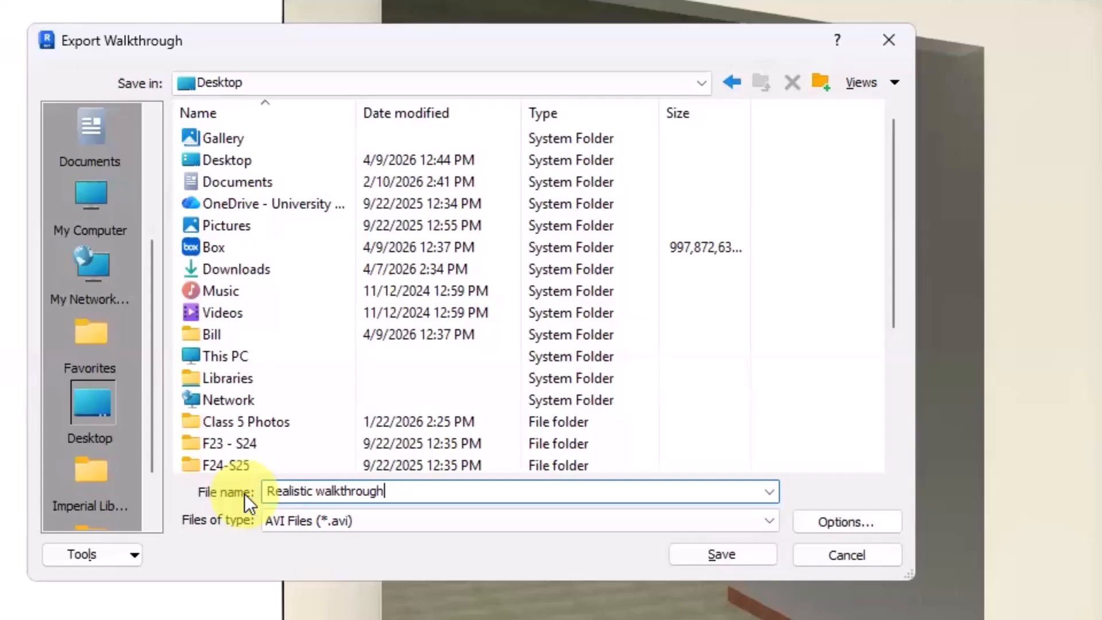
{"action": "left_click", "coordinate": [722, 556]}
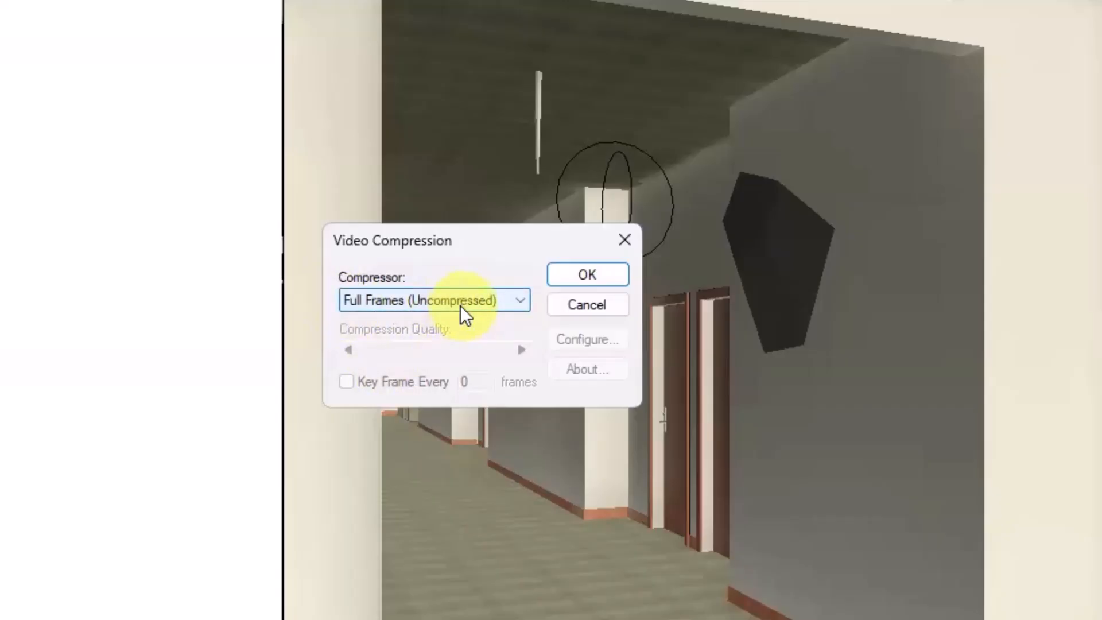
{"action": "left_click", "coordinate": [598, 272]}
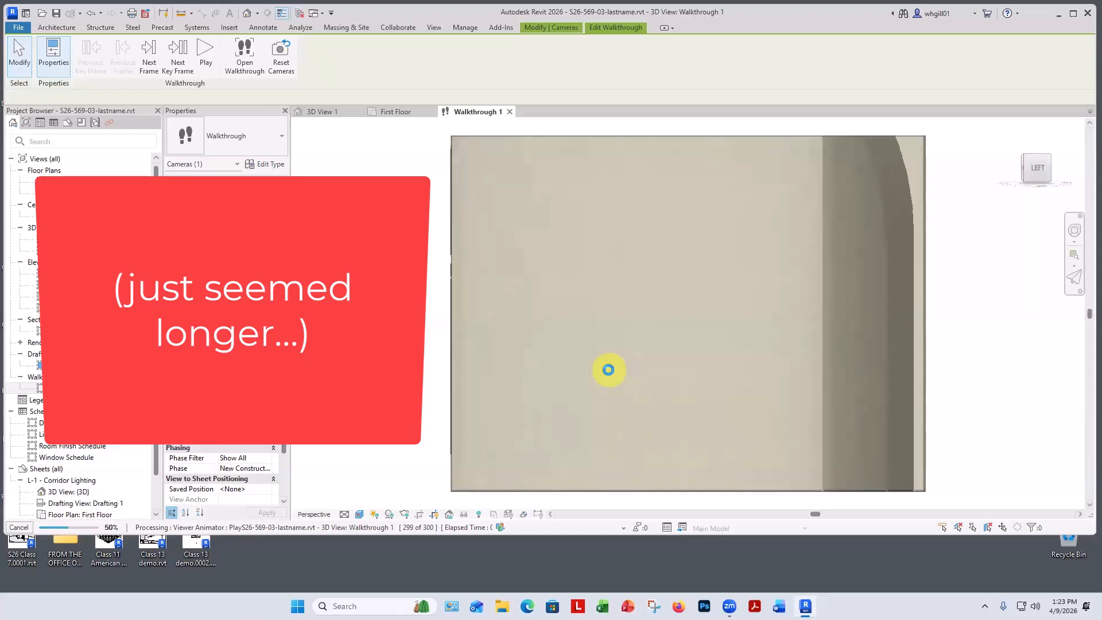
{"action": "key", "text": "Escape"}
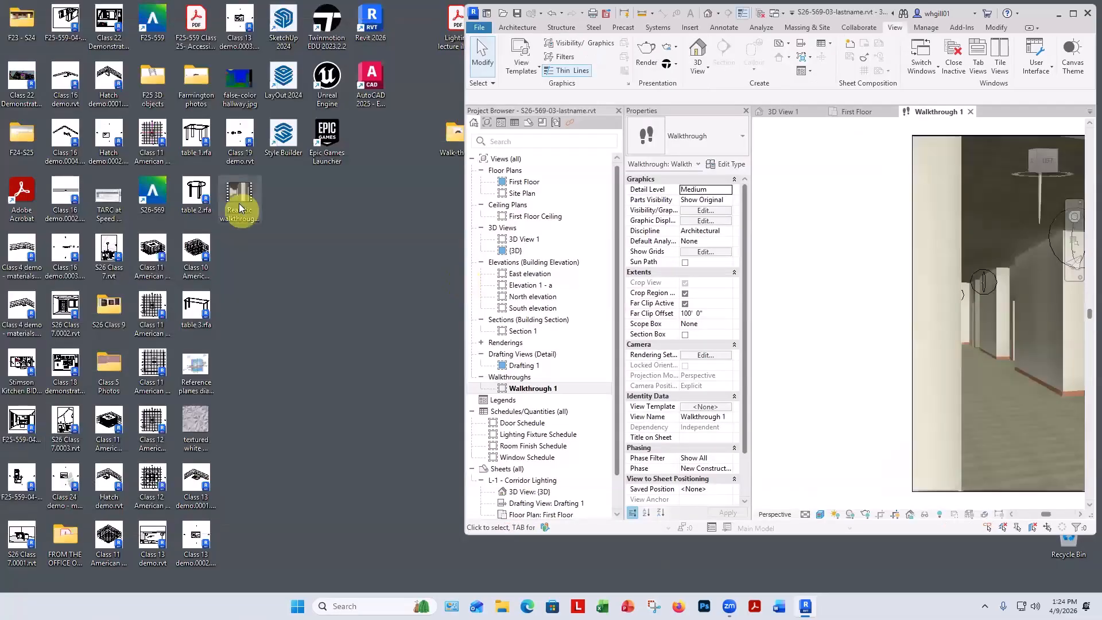
Open the exported Realistic walkthrough video from the Desktop in Media Player and play it through.
{"action": "left_click", "coordinate": [237, 201]}
{"action": "double_click", "coordinate": [239, 198]}
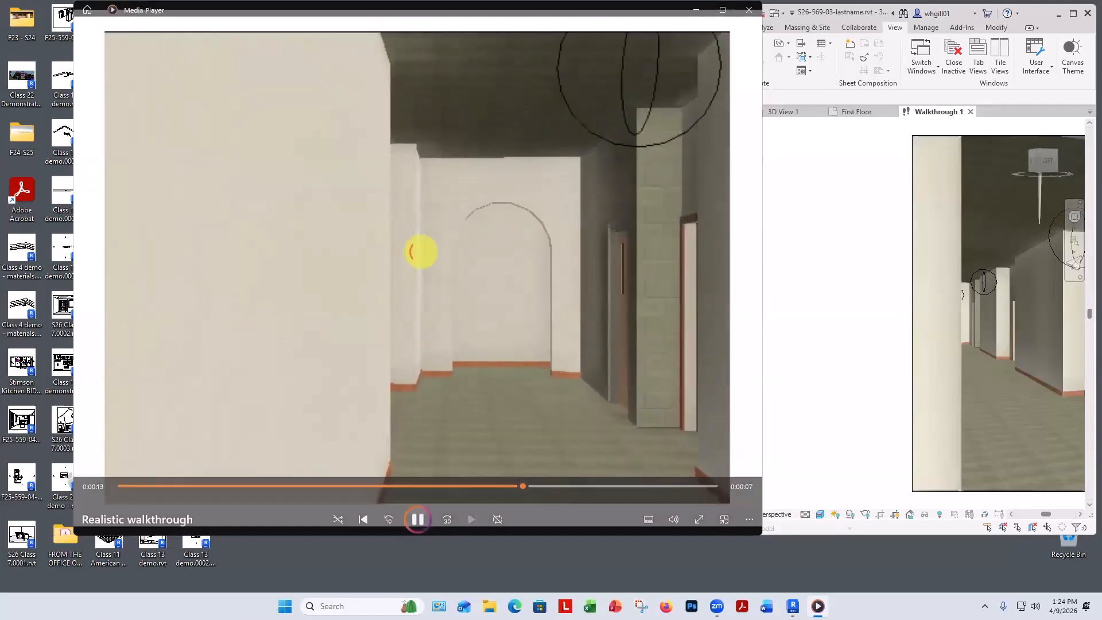
{"action": "left_click", "coordinate": [416, 509]}
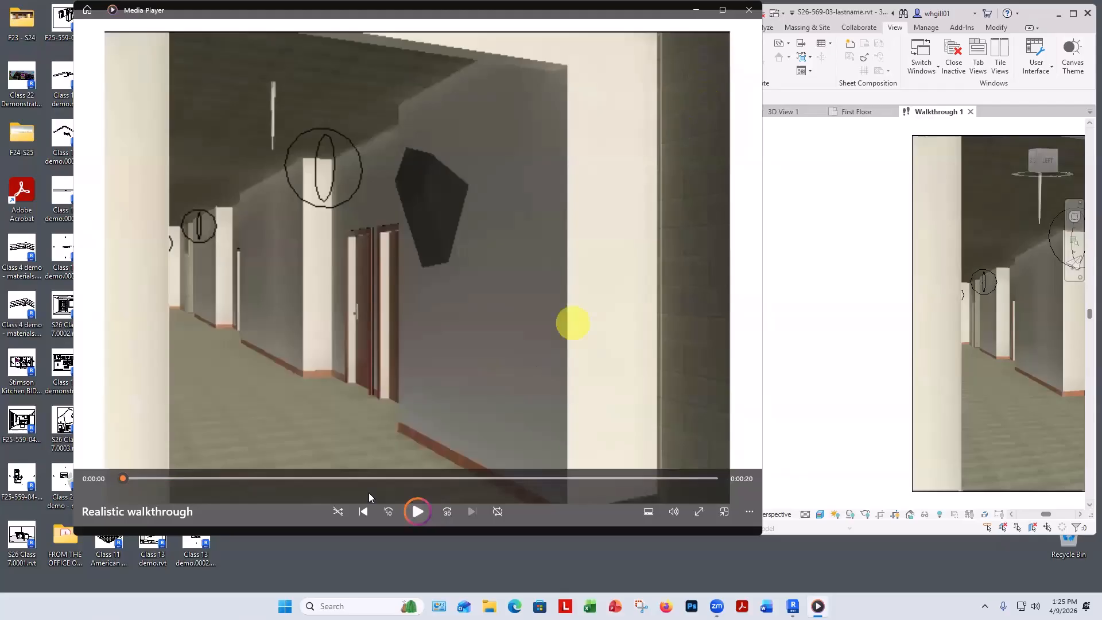
{"action": "left_click", "coordinate": [417, 511]}
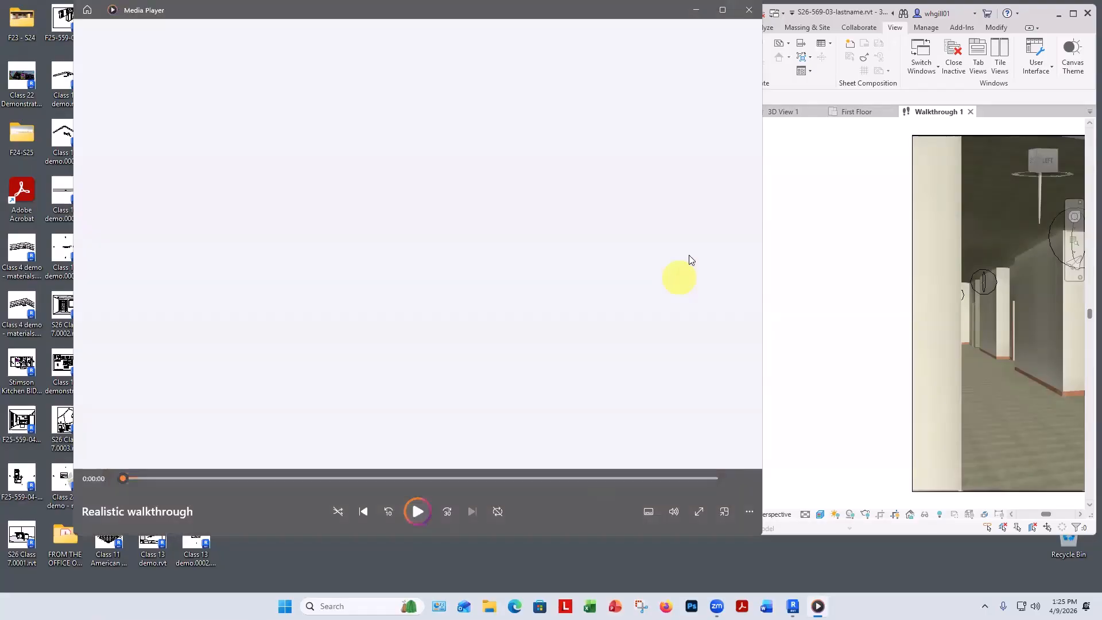
{"action": "left_click", "coordinate": [748, 9]}
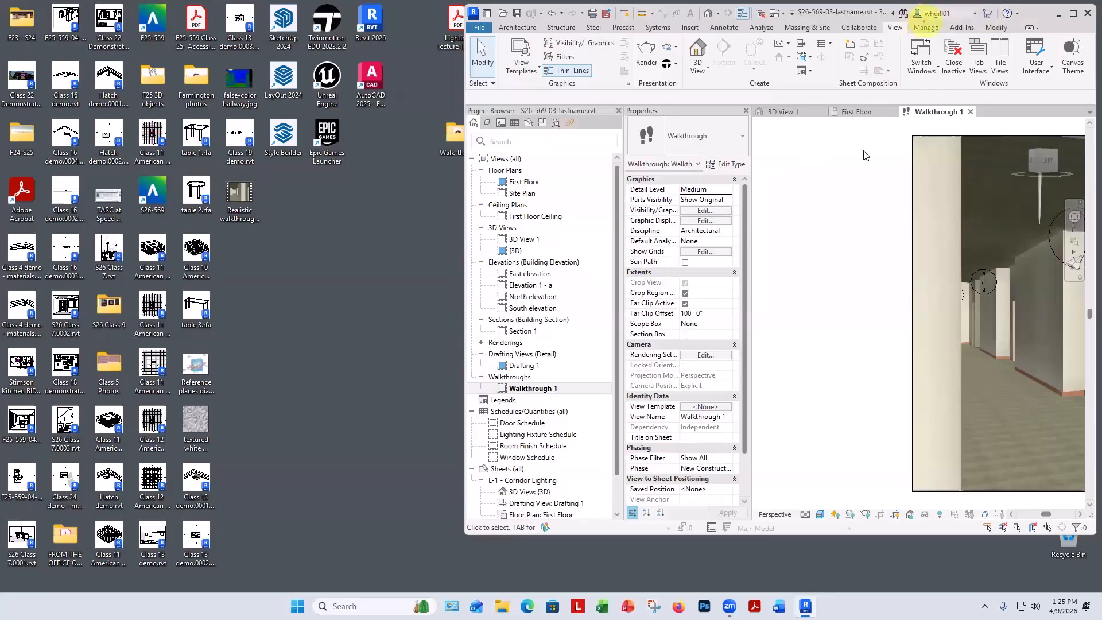
Set the walkthrough's rendering settings to Medium quality with the Interior: Artificial only lighting scheme.
{"action": "left_click_drag", "start_coordinate": [813, 188], "coordinate": [367, 247]}
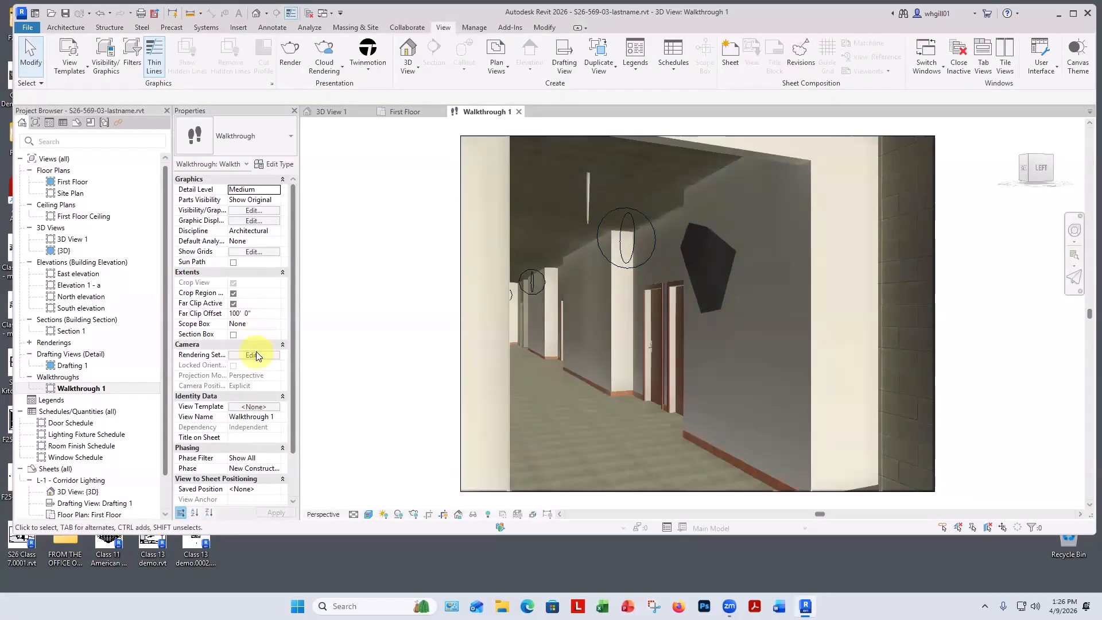
{"action": "left_click", "coordinate": [253, 355]}
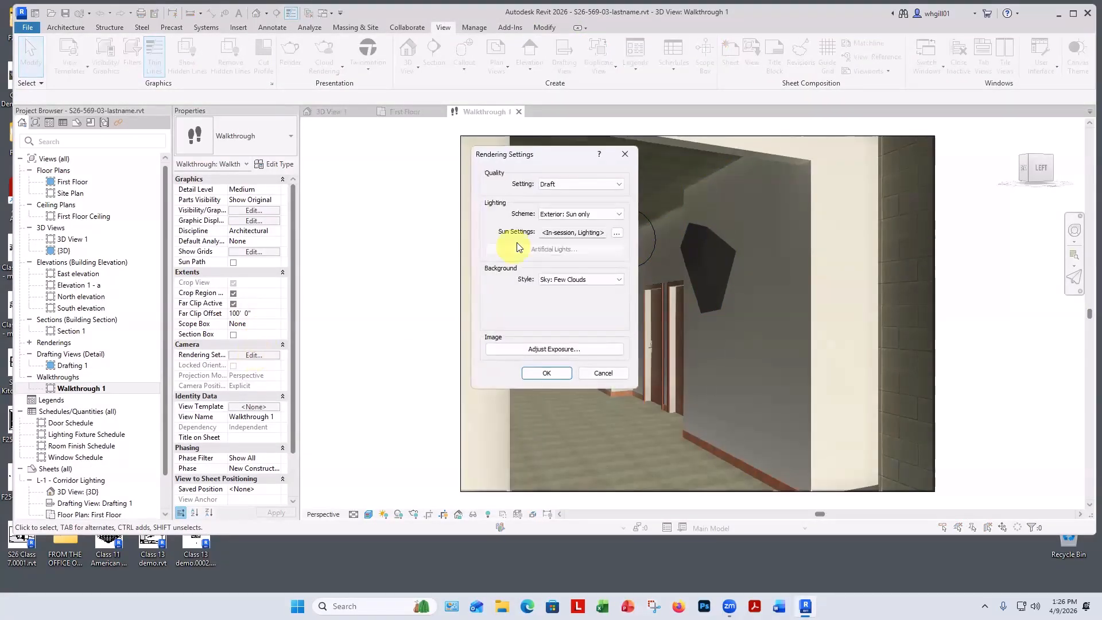
{"action": "left_click", "coordinate": [580, 214]}
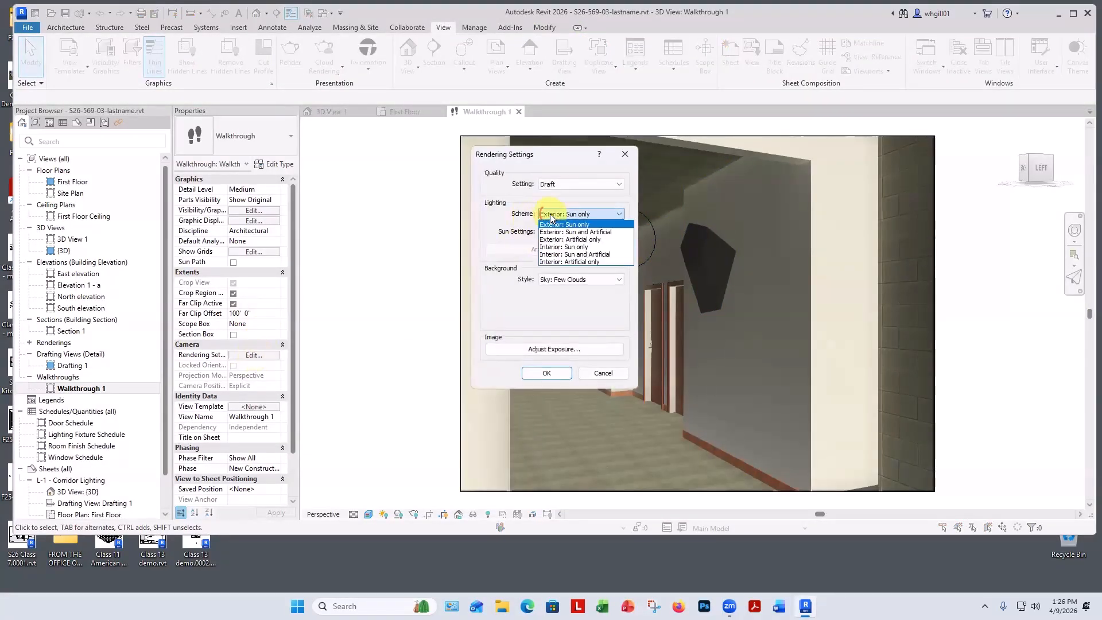
{"action": "left_click", "coordinate": [566, 262]}
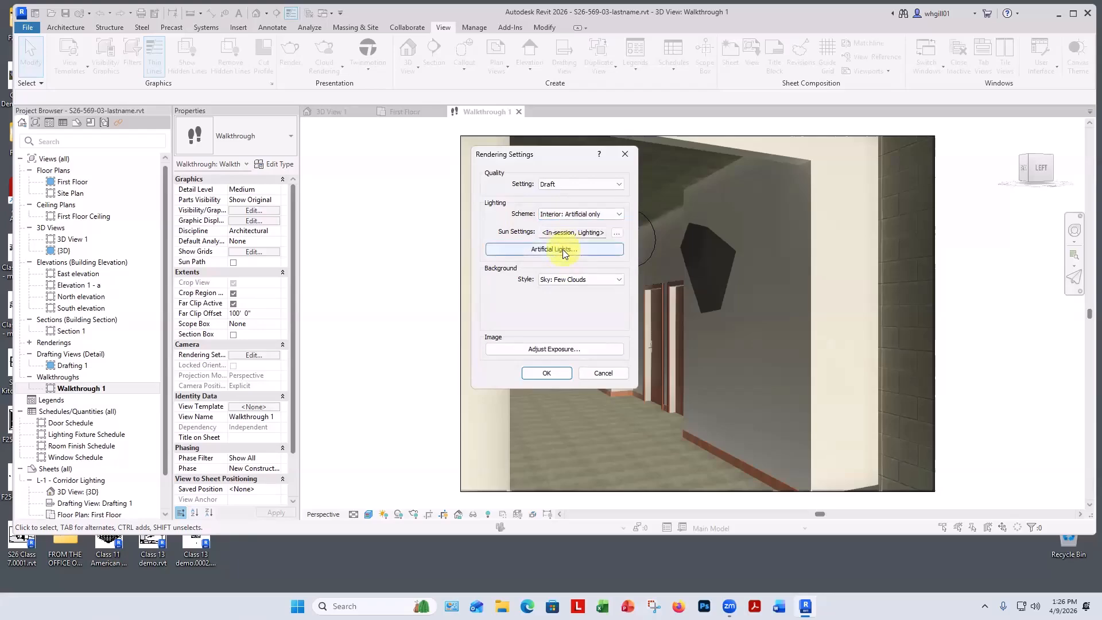
{"action": "left_click", "coordinate": [566, 184]}
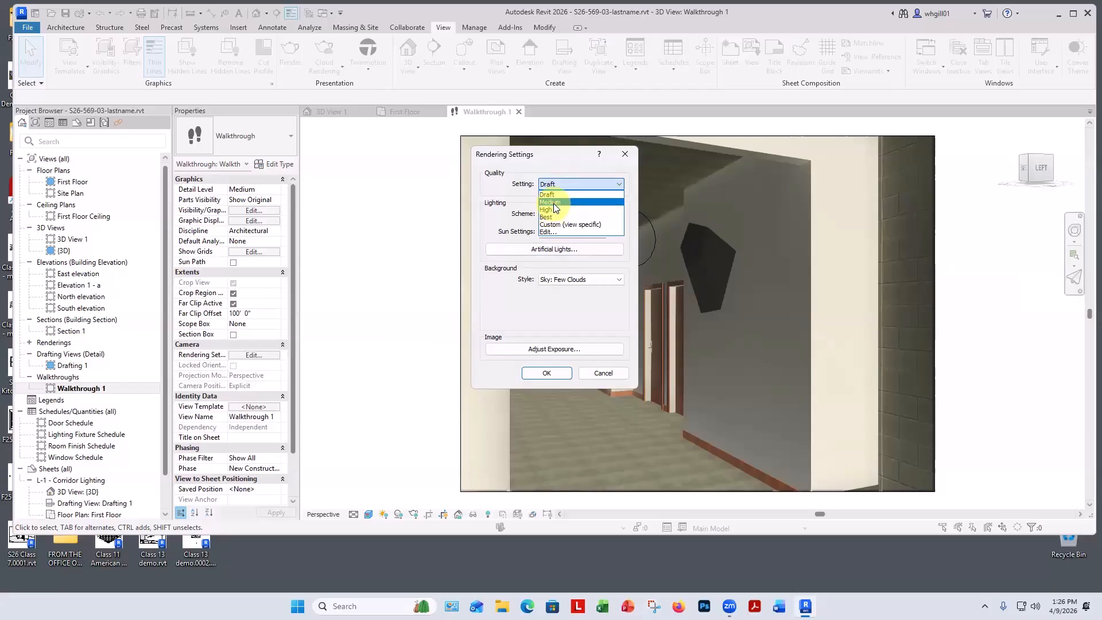
{"action": "left_click", "coordinate": [552, 202]}
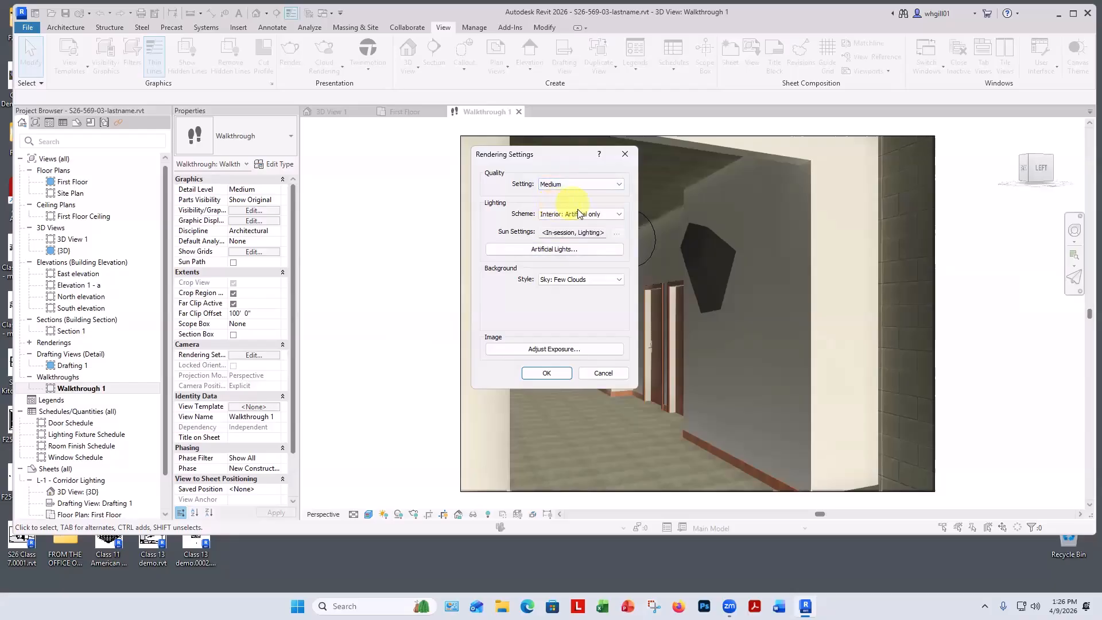
{"action": "left_click", "coordinate": [541, 374]}
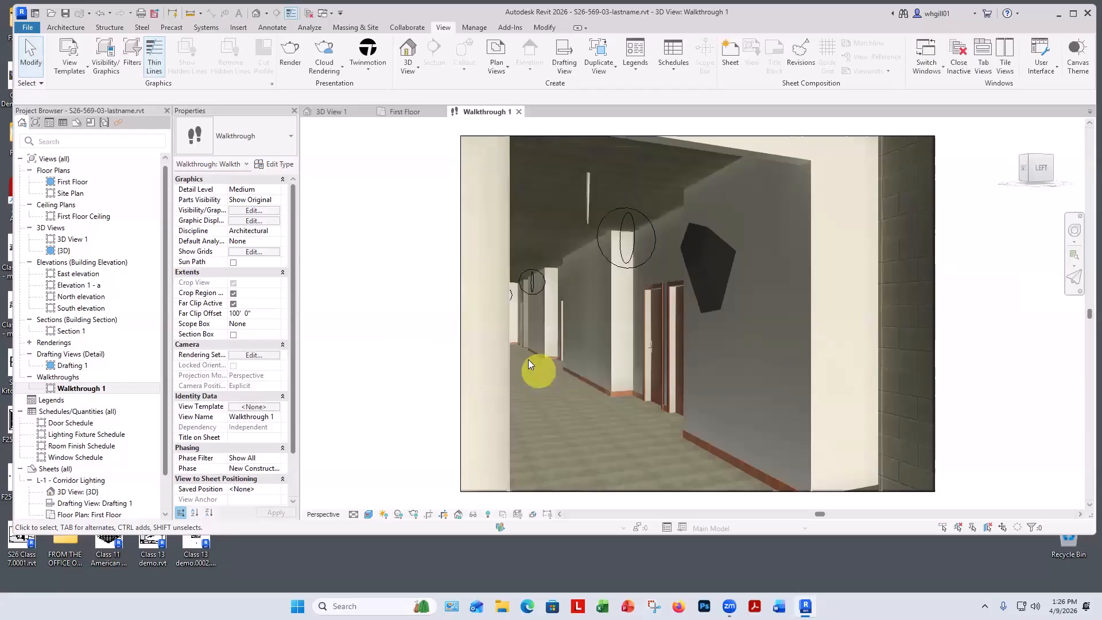
Export the walkthrough as an animation covering all frames at 15 frames/sec with the Rendering visual style.
{"action": "left_click", "coordinate": [33, 30]}
{"action": "mouse_move", "coordinate": [52, 196]}
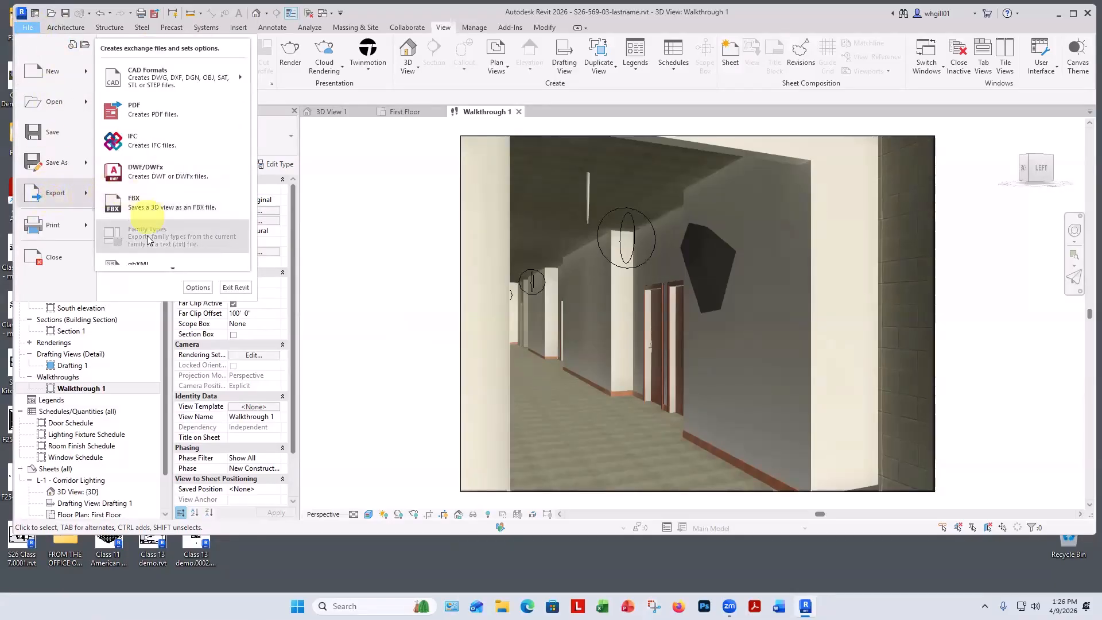
{"action": "mouse_move", "coordinate": [166, 268]}
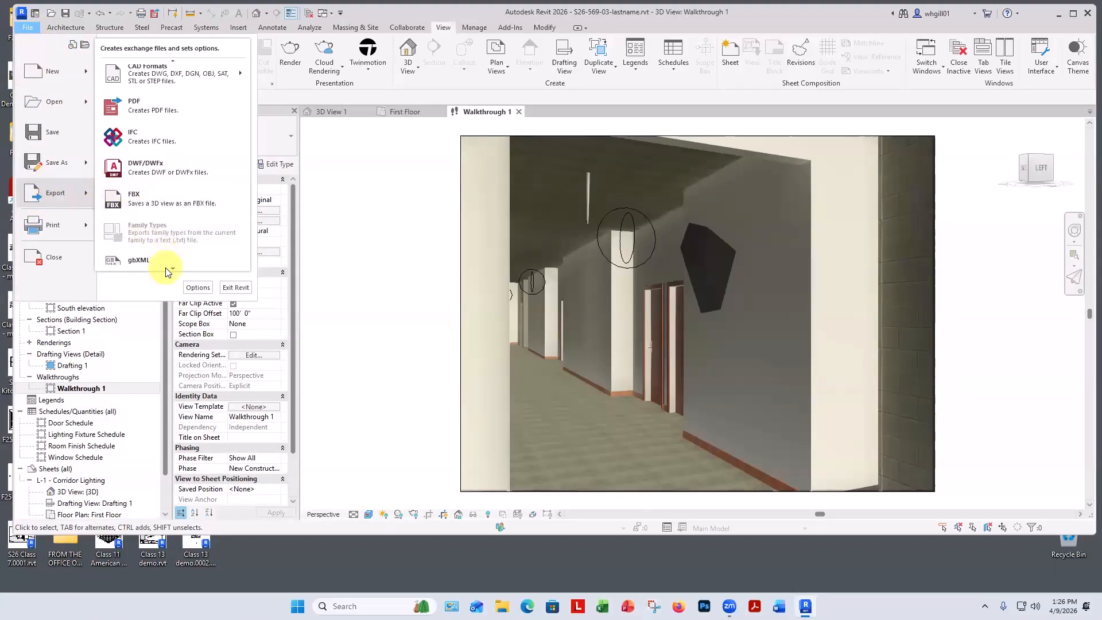
{"action": "mouse_move", "coordinate": [214, 253]}
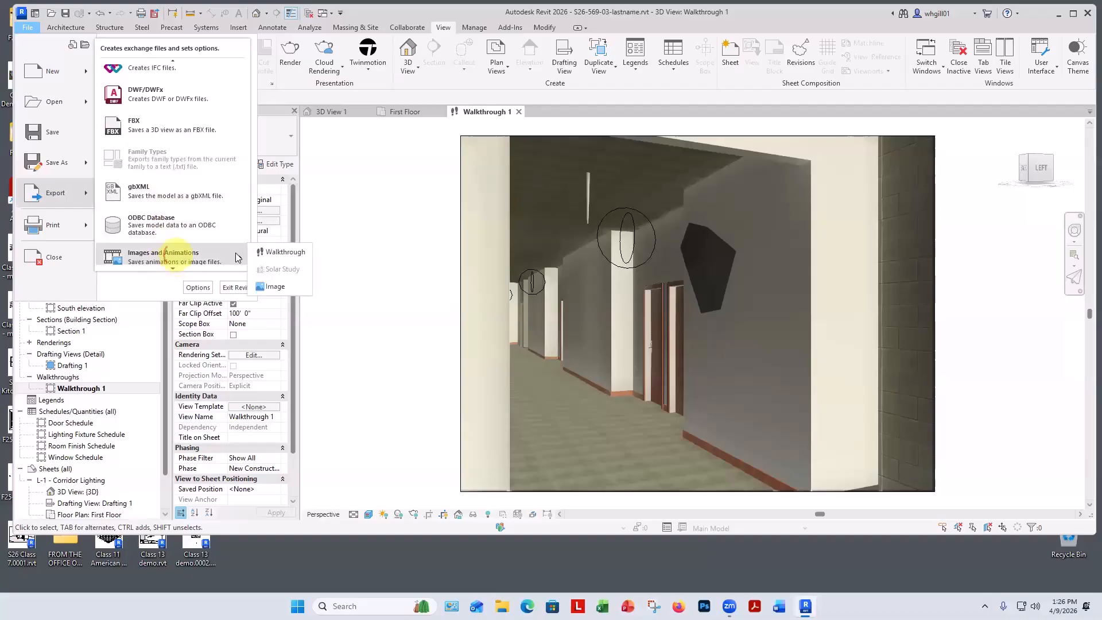
{"action": "left_click", "coordinate": [272, 254]}
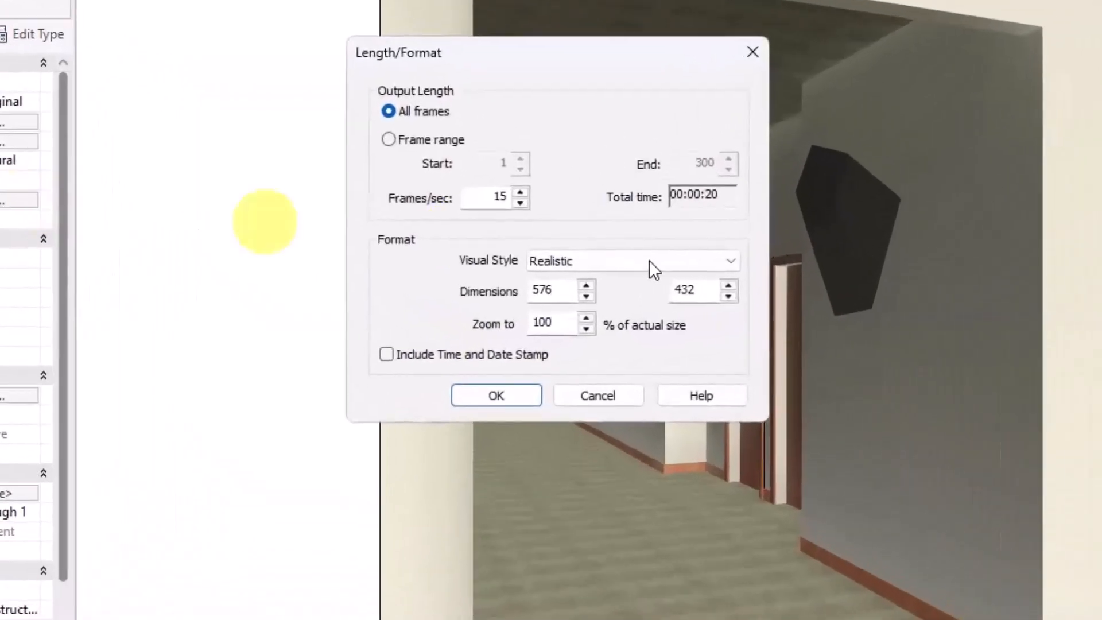
{"action": "left_click", "coordinate": [558, 288]}
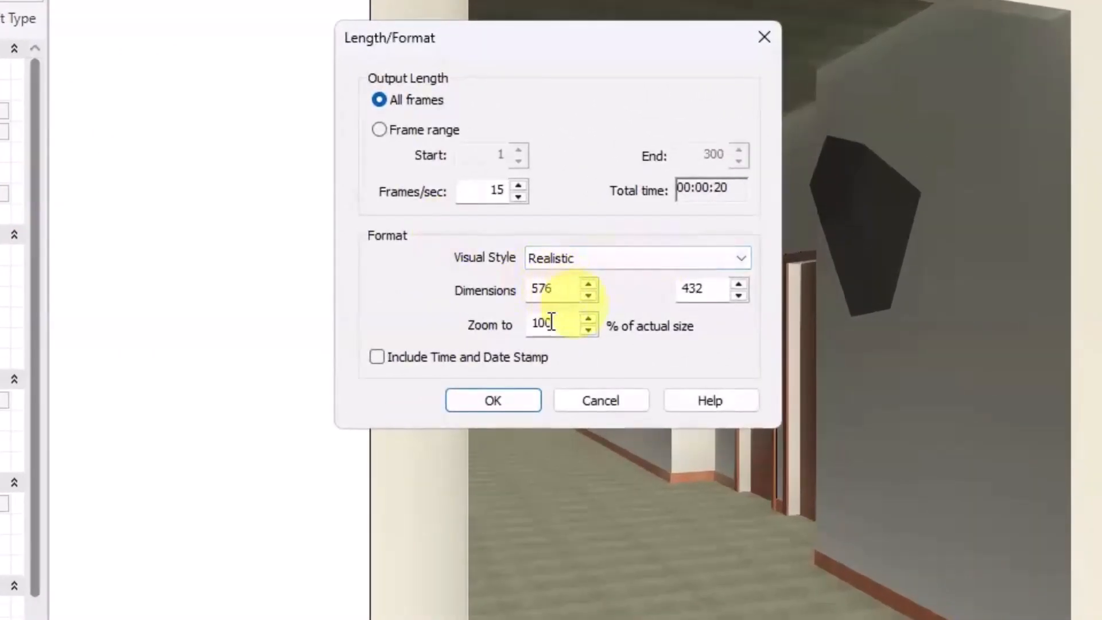
{"action": "left_click", "coordinate": [619, 253]}
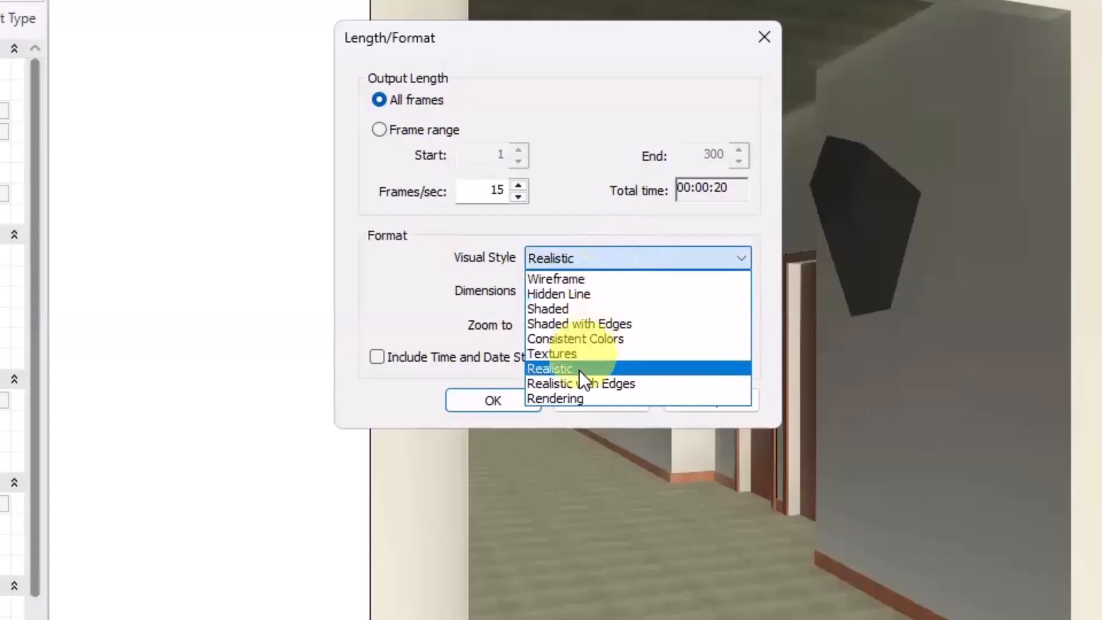
{"action": "left_click", "coordinate": [575, 397]}
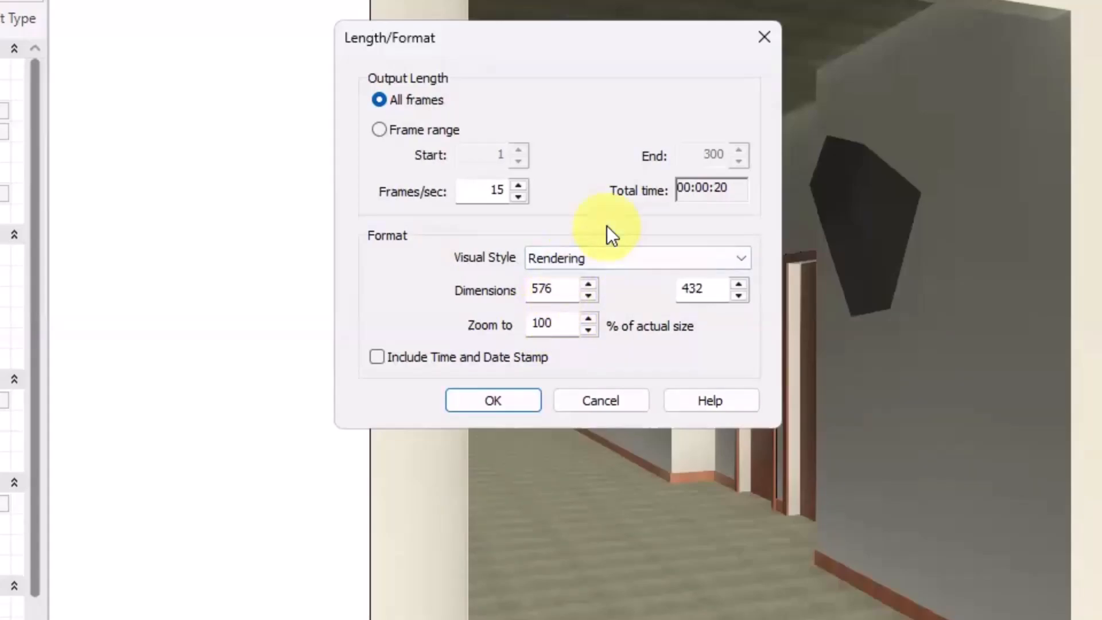
{"action": "left_click", "coordinate": [501, 399]}
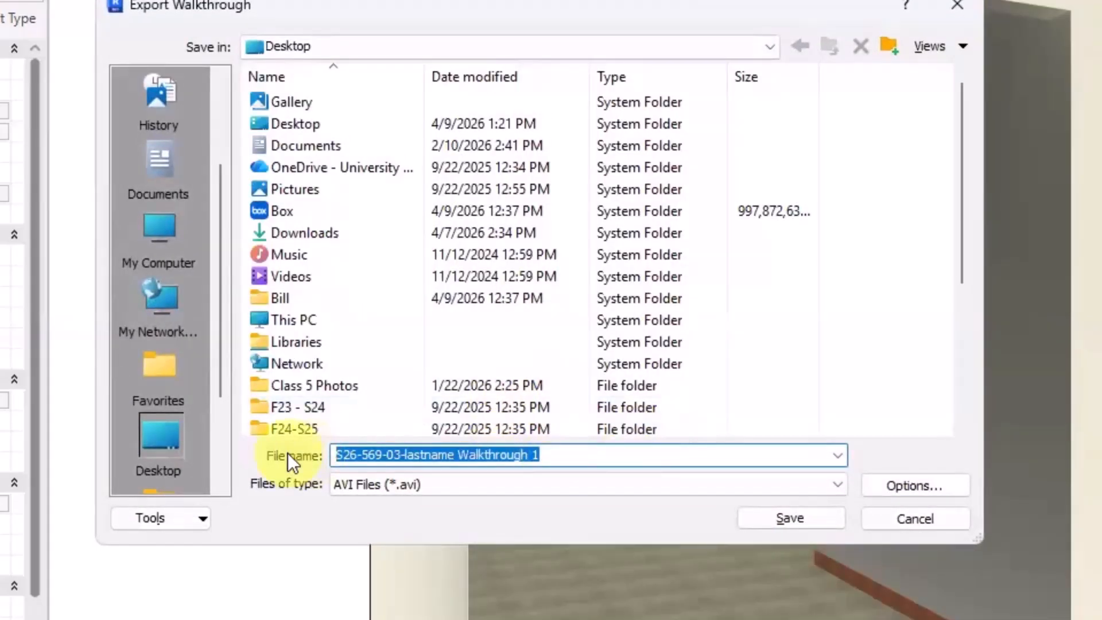
Save the animation to the Desktop as an AVI named rendered walkthrough with uncompressed full frames.
{"action": "type", "text": "rende"}
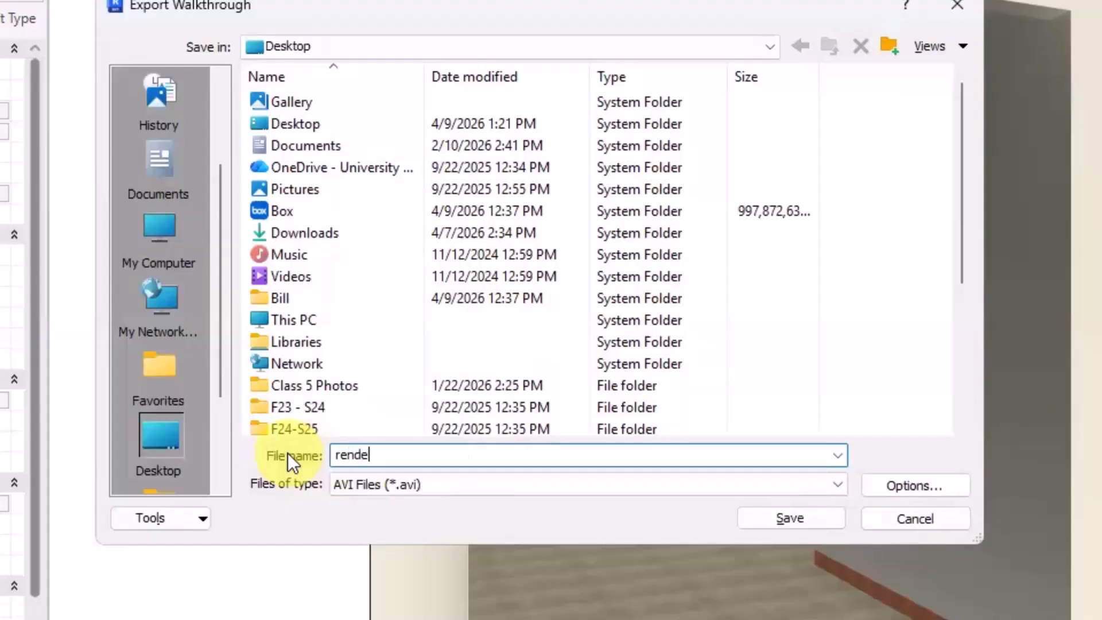
{"action": "type", "text": "red walkt"}
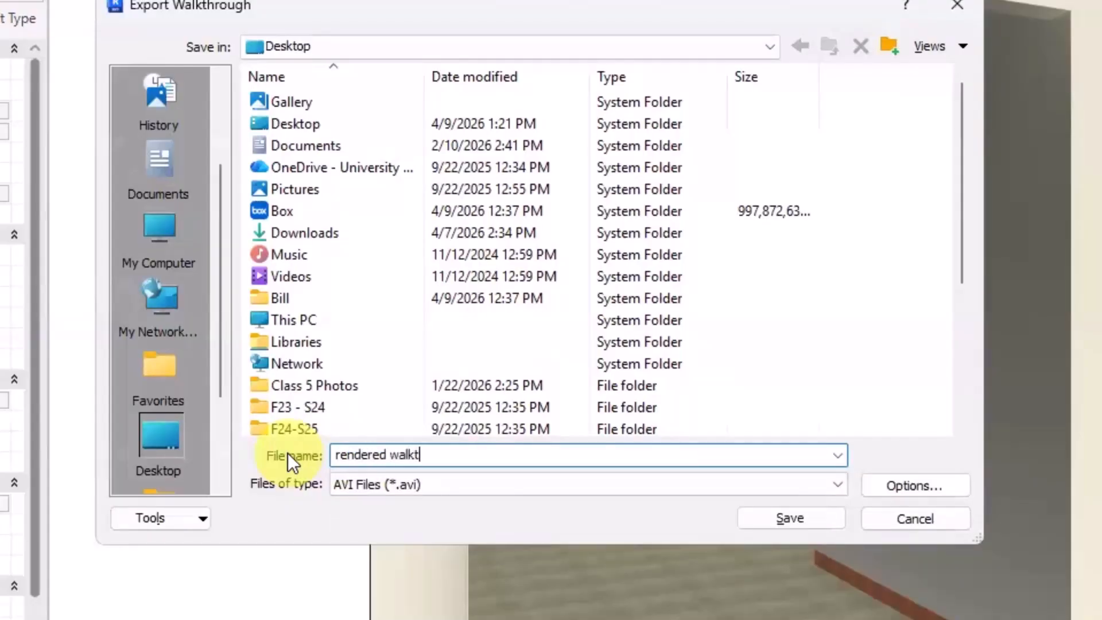
{"action": "type", "text": "hrough"}
{"action": "left_click", "coordinate": [788, 513]}
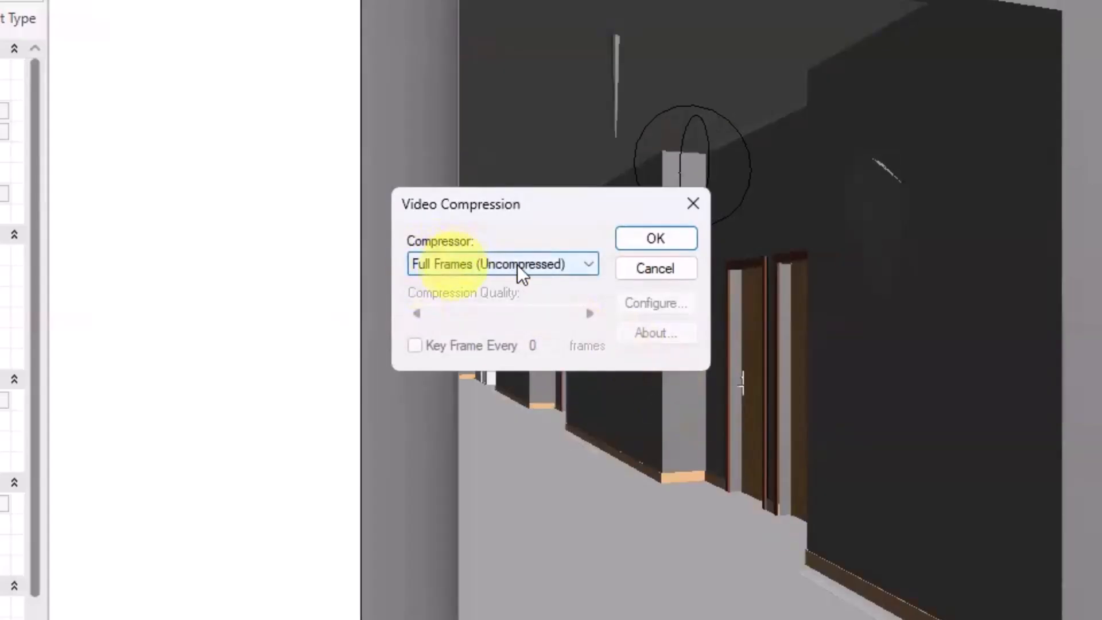
{"action": "left_click", "coordinate": [646, 239]}
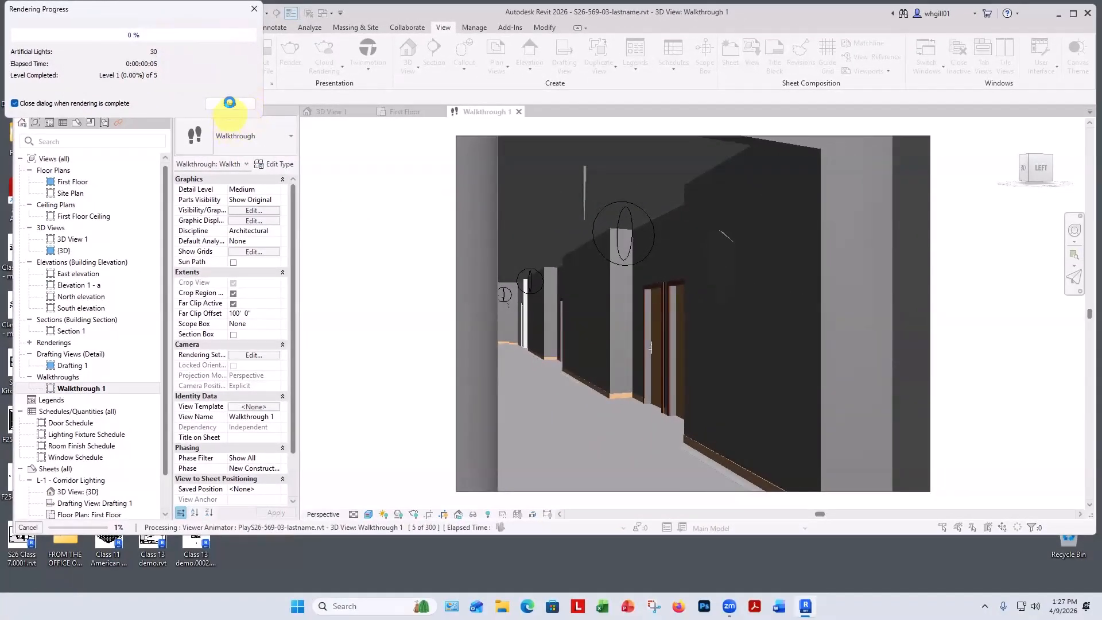
Stop the walkthrough export while it is rendering.
{"action": "left_click", "coordinate": [230, 104]}
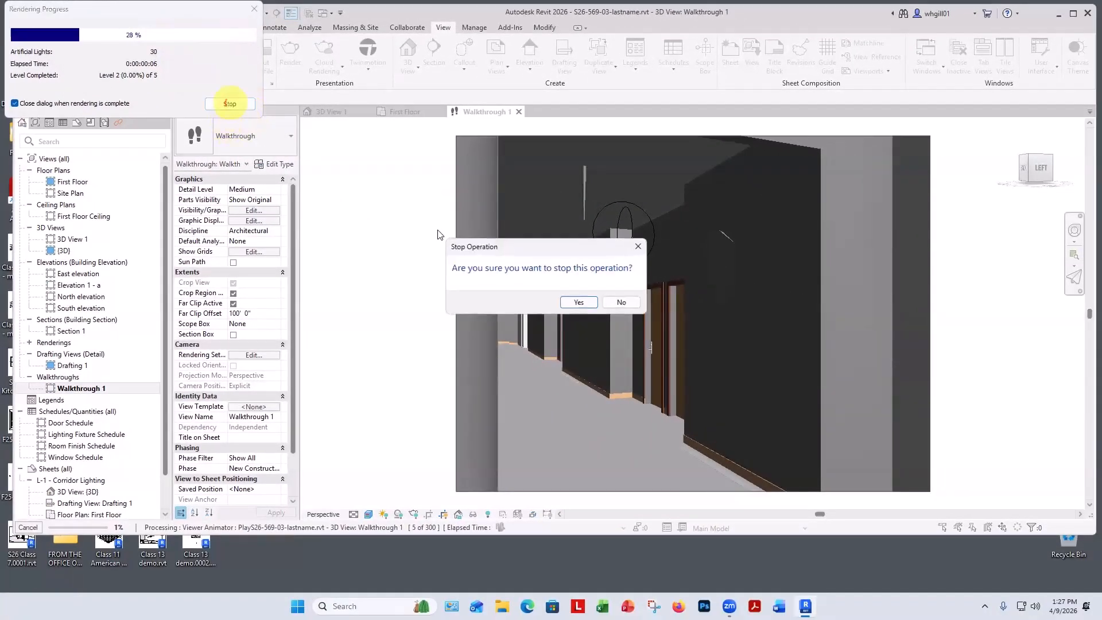
{"action": "left_click", "coordinate": [573, 304]}
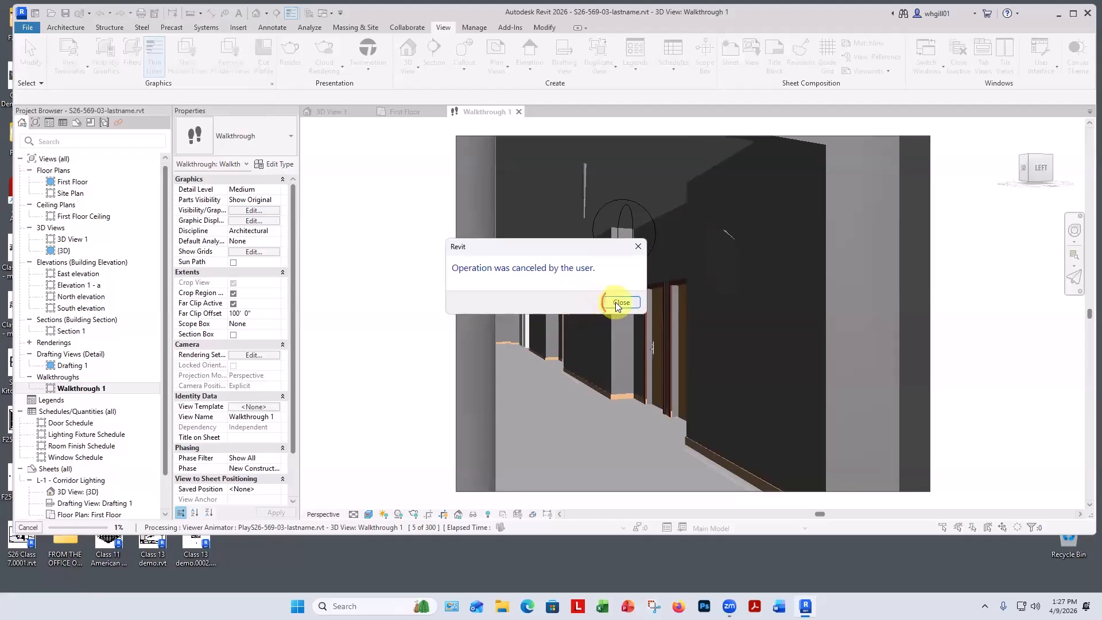
{"action": "left_click", "coordinate": [621, 303]}
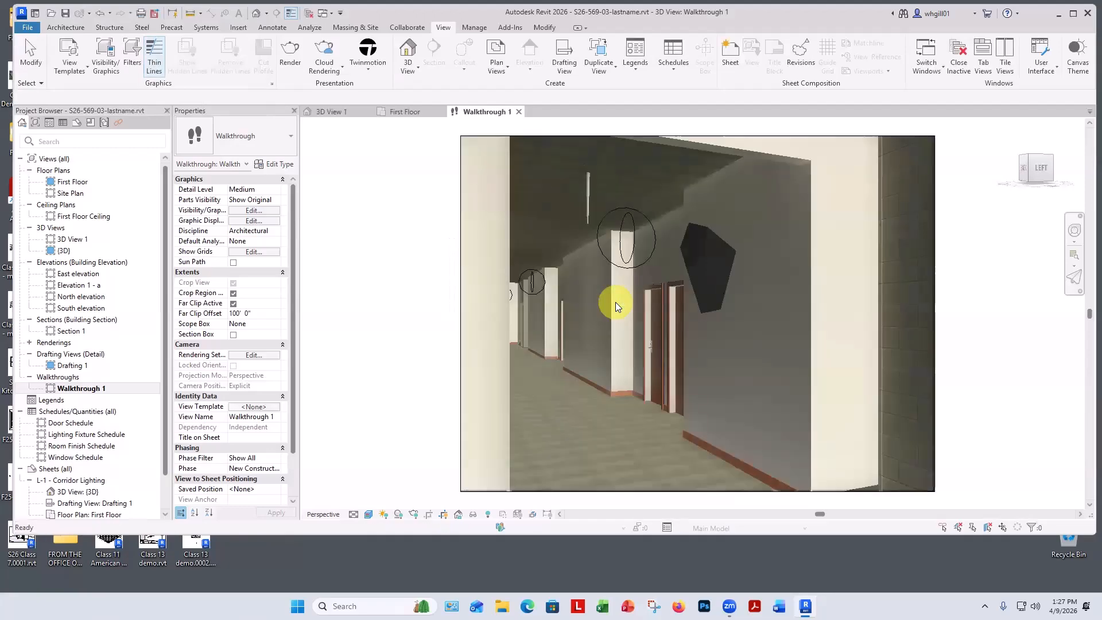
Inspect the walkthrough's artificial lights list and reapply the Interior: Artificial only lighting scheme in its rendering settings.
{"action": "left_click", "coordinate": [255, 355]}
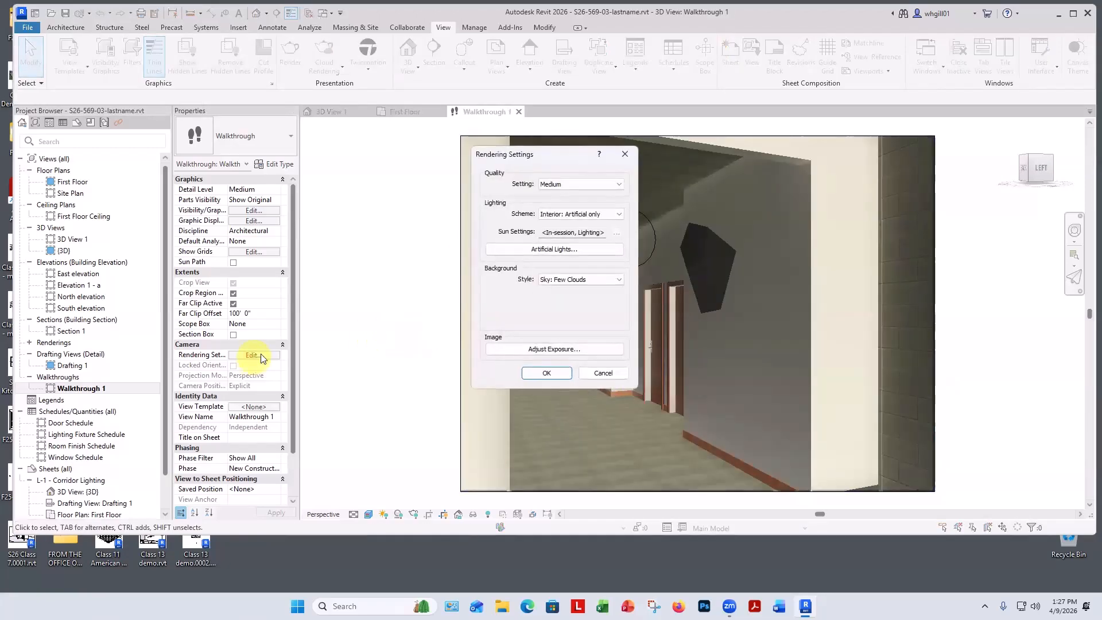
{"action": "left_click", "coordinate": [555, 250]}
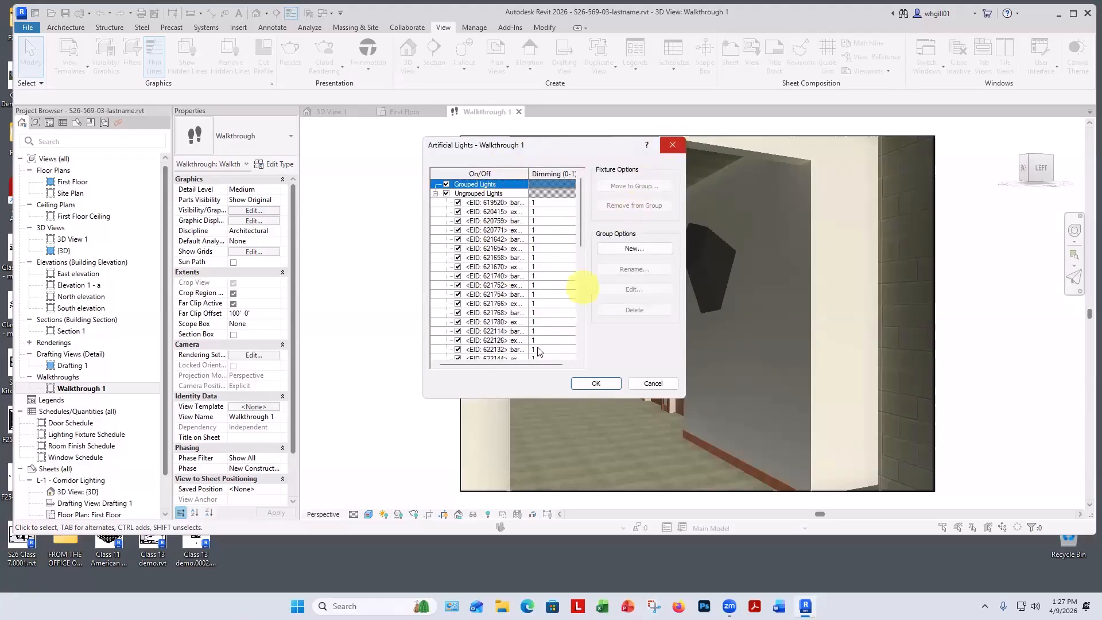
{"action": "scroll", "coordinate": [581, 283], "scroll_direction": "down", "scroll_amount": 5}
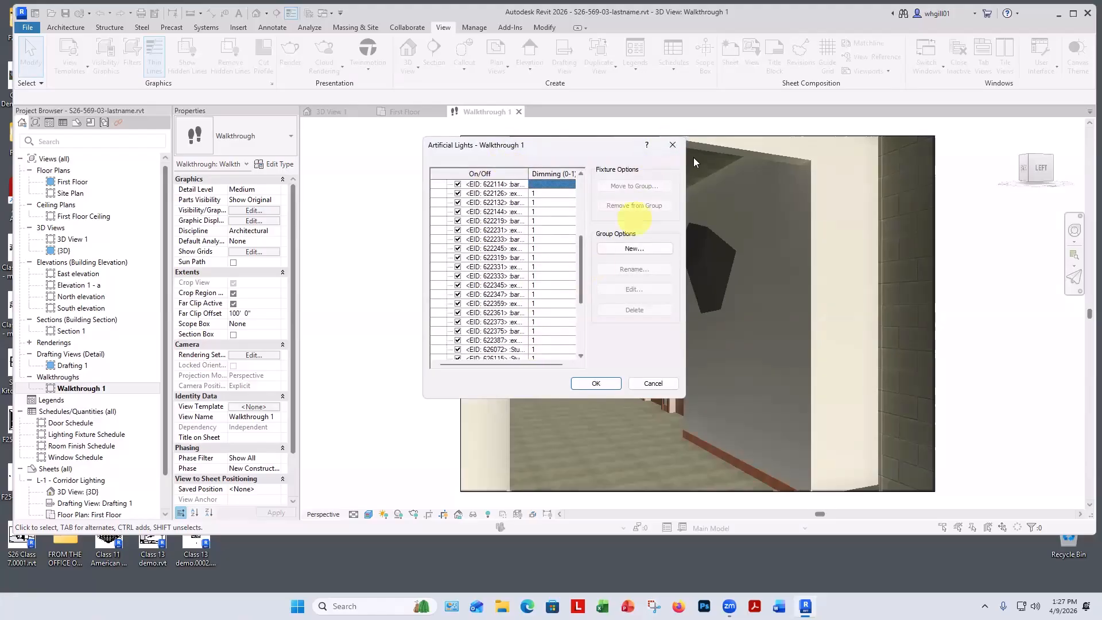
{"action": "left_click", "coordinate": [672, 145]}
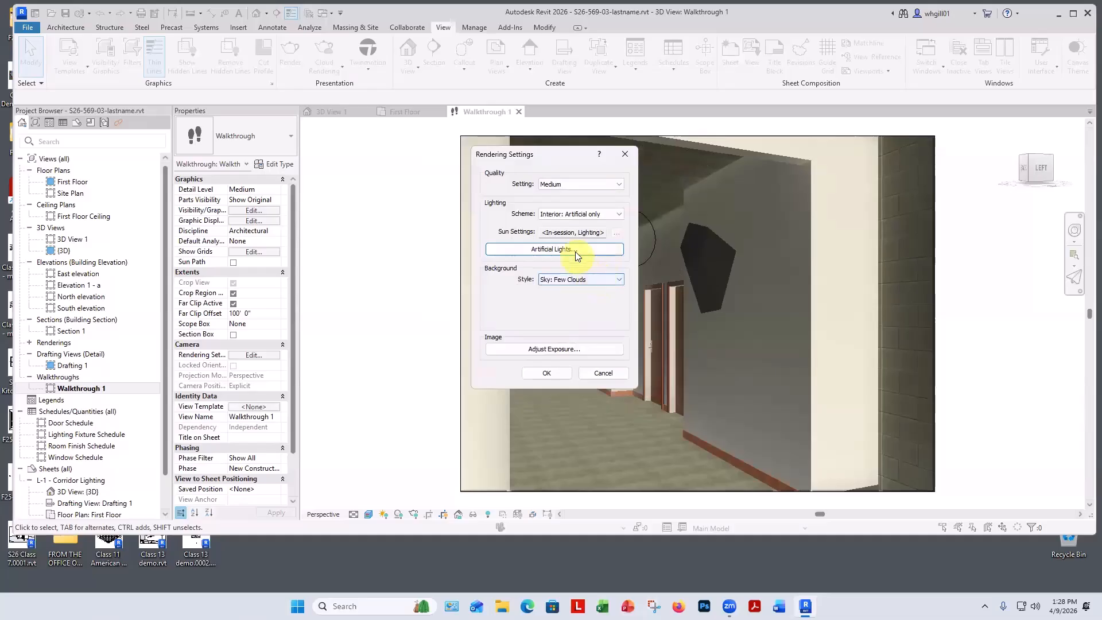
{"action": "left_click", "coordinate": [581, 215]}
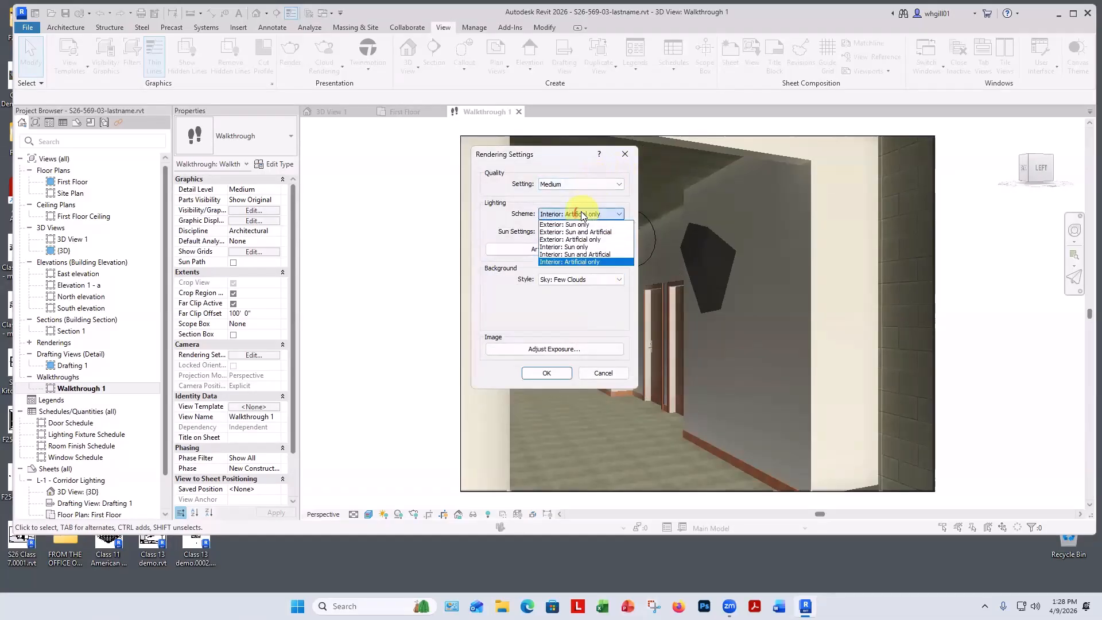
{"action": "left_click", "coordinate": [567, 263]}
{"action": "left_click", "coordinate": [547, 372]}
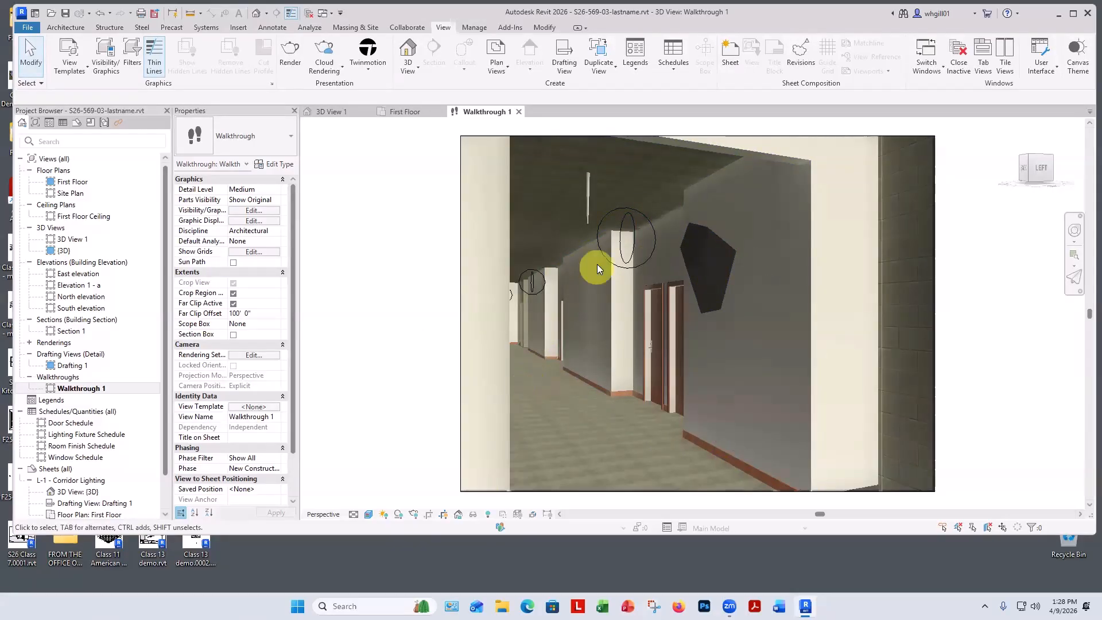
Try to render the walkthrough view from the Rendering dialog at Medium quality.
{"action": "key", "text": "r"}
{"action": "key", "text": "r"}
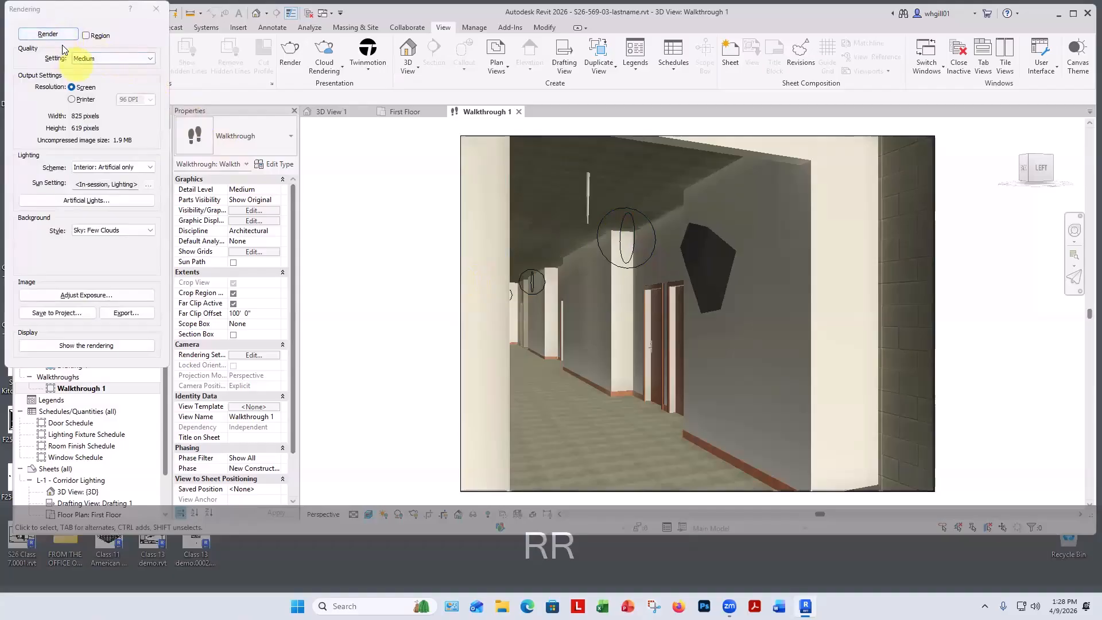
{"action": "left_click", "coordinate": [47, 34]}
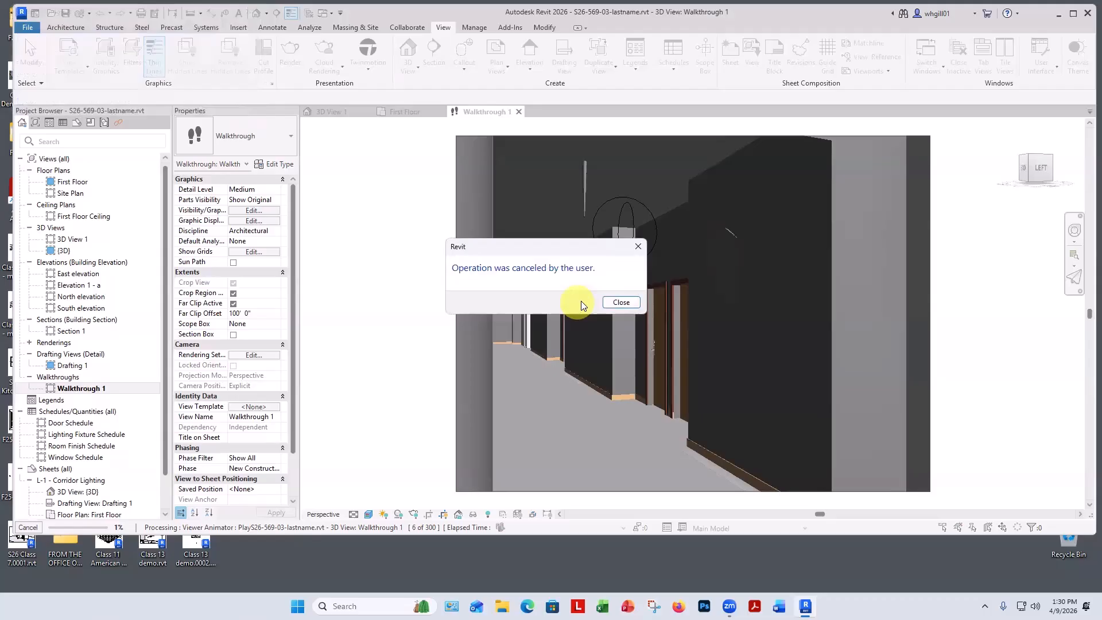
{"action": "left_click", "coordinate": [621, 302]}
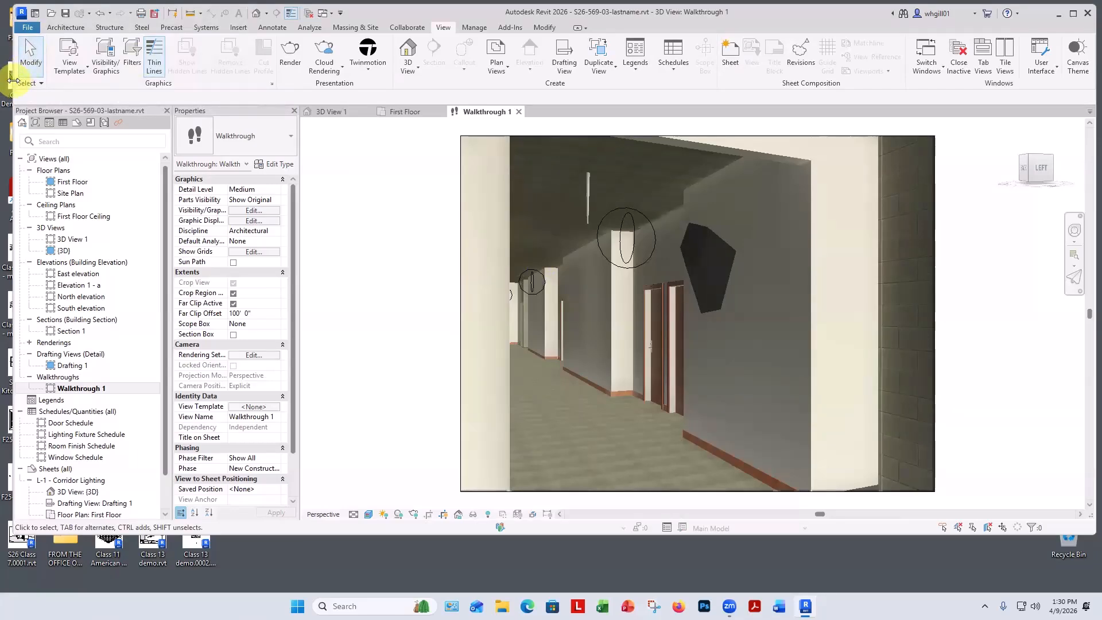
Open the rendered walkthrough video from the Desktop in Media Player, play it, and close the player.
{"action": "left_click_drag", "start_coordinate": [13, 77], "coordinate": [450, 195]}
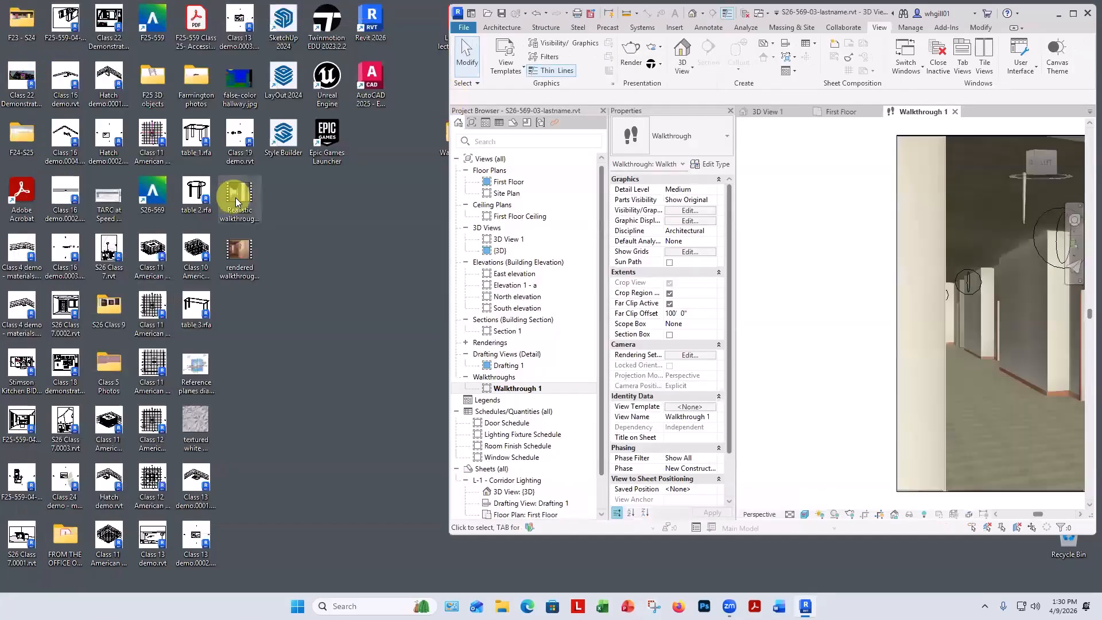
{"action": "double_click", "coordinate": [239, 250]}
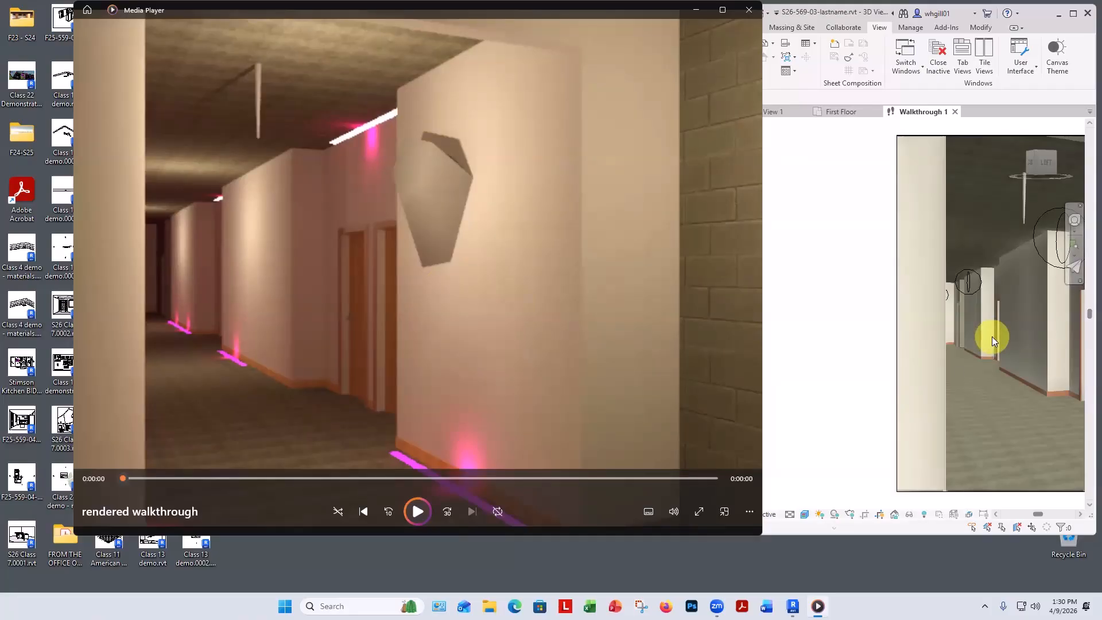
{"action": "left_click", "coordinate": [416, 511]}
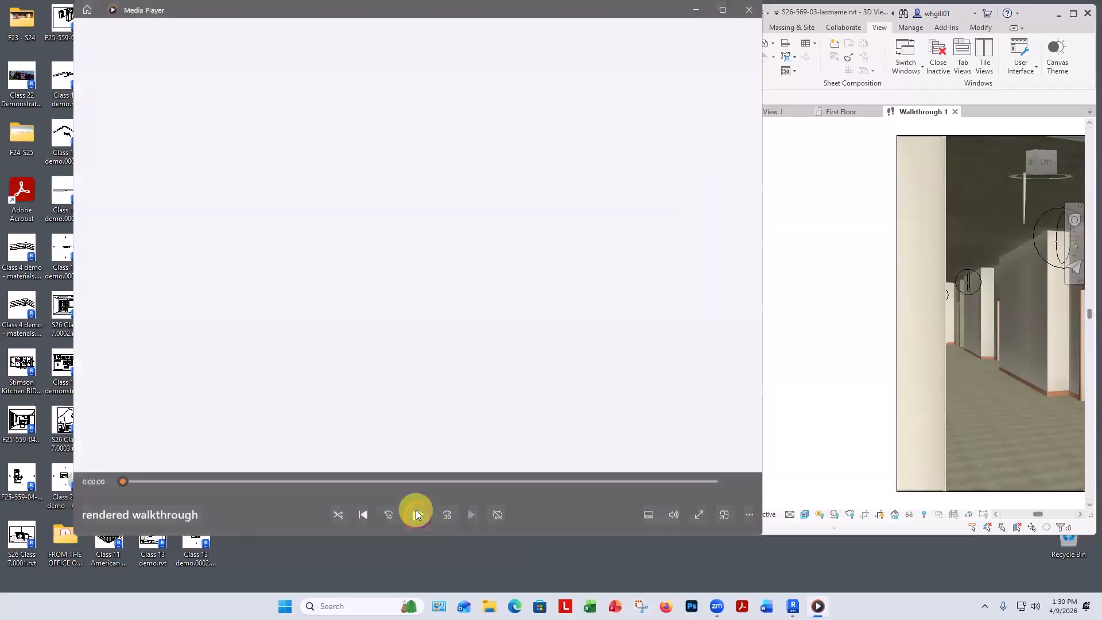
{"action": "left_click", "coordinate": [416, 510]}
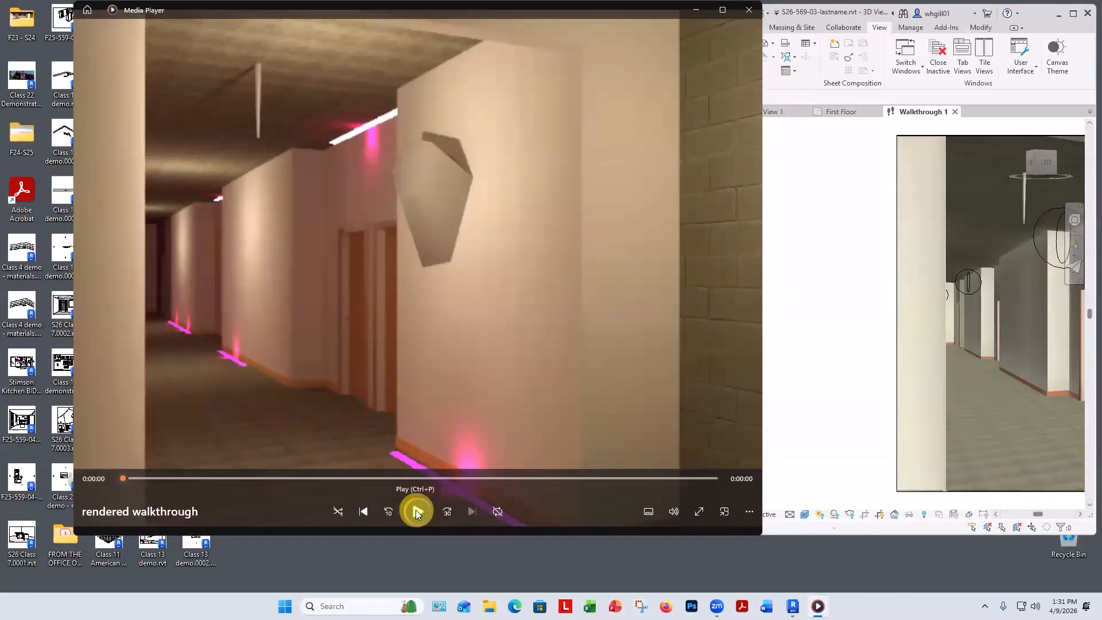
{"action": "left_click", "coordinate": [749, 10]}
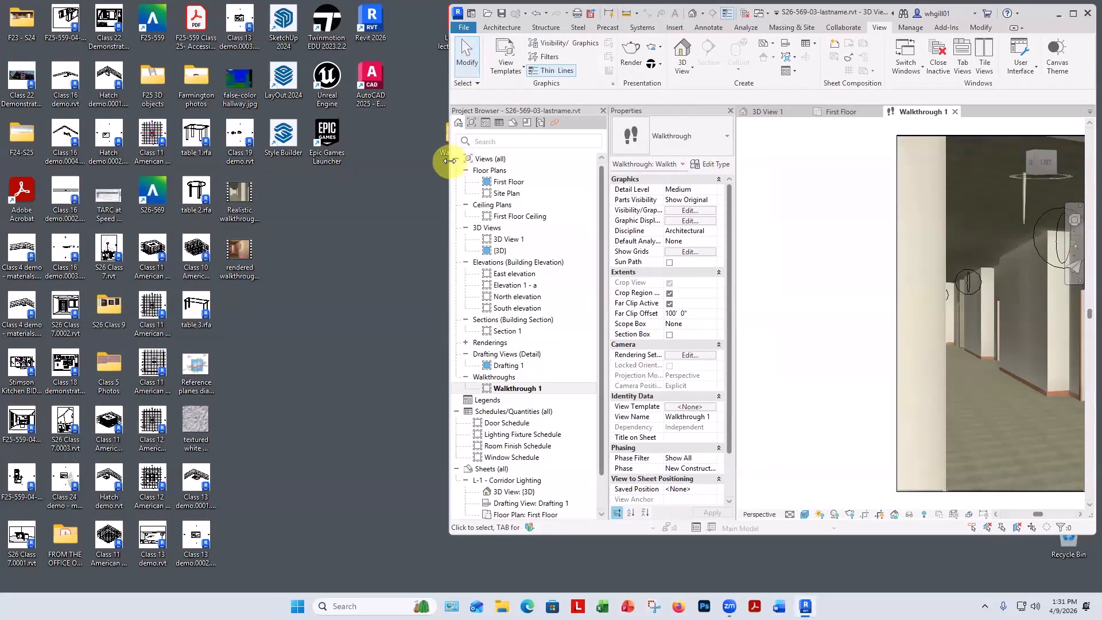
Export the walkthrough with the Rendering visual style, overwriting rendered walkthrough.avi on the Desktop, with uncompressed full frames.
{"action": "left_click_drag", "start_coordinate": [450, 161], "coordinate": [8, 188]}
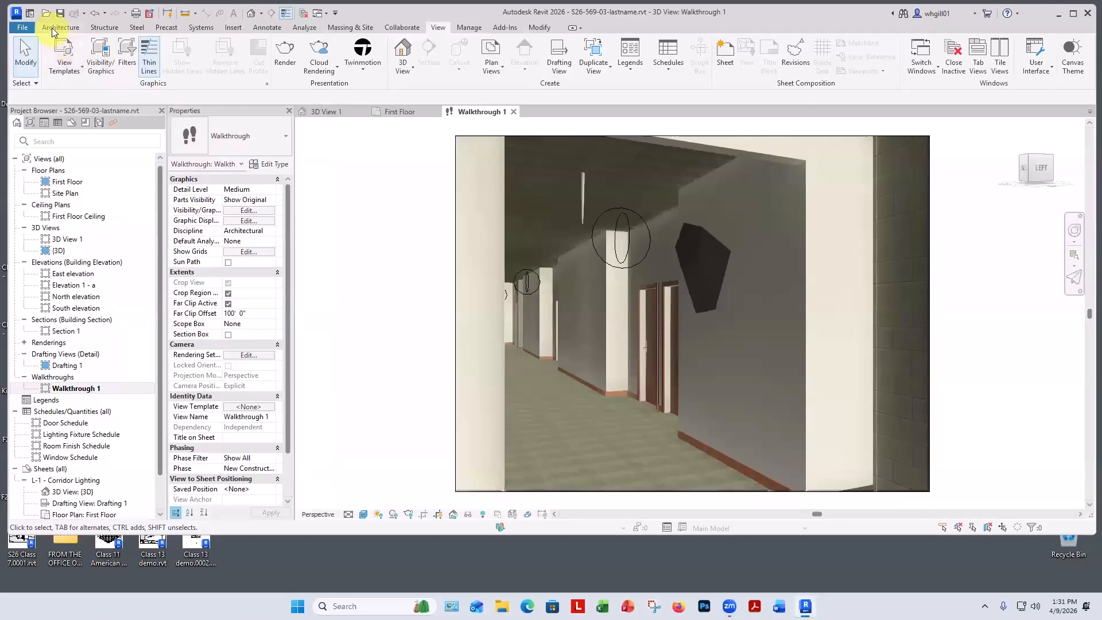
{"action": "left_click", "coordinate": [31, 31]}
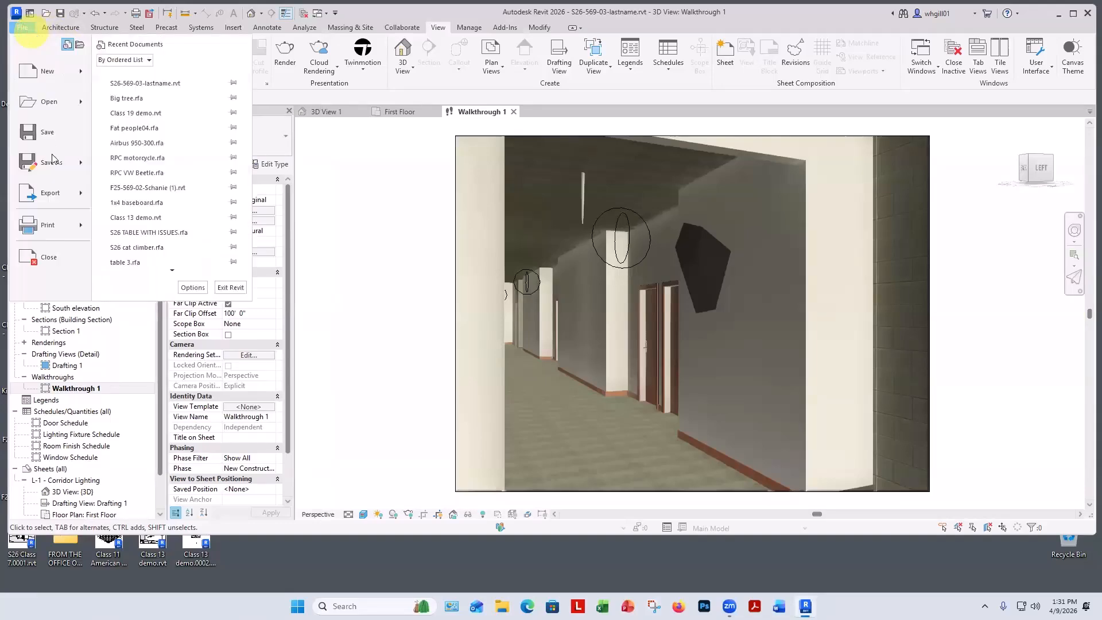
{"action": "mouse_move", "coordinate": [57, 193]}
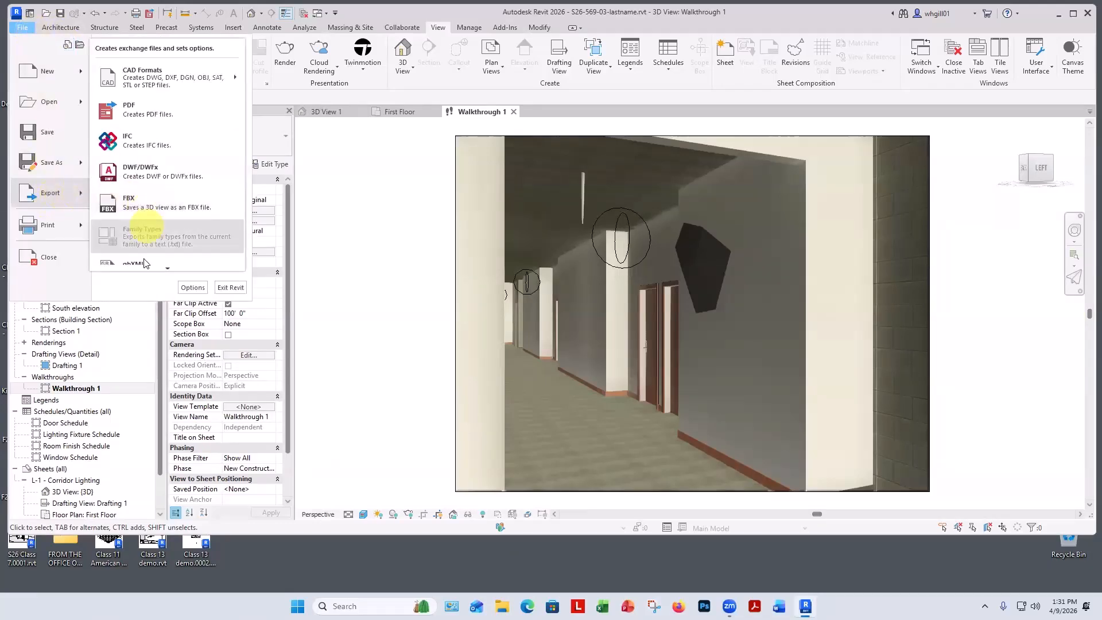
{"action": "mouse_move", "coordinate": [165, 268]}
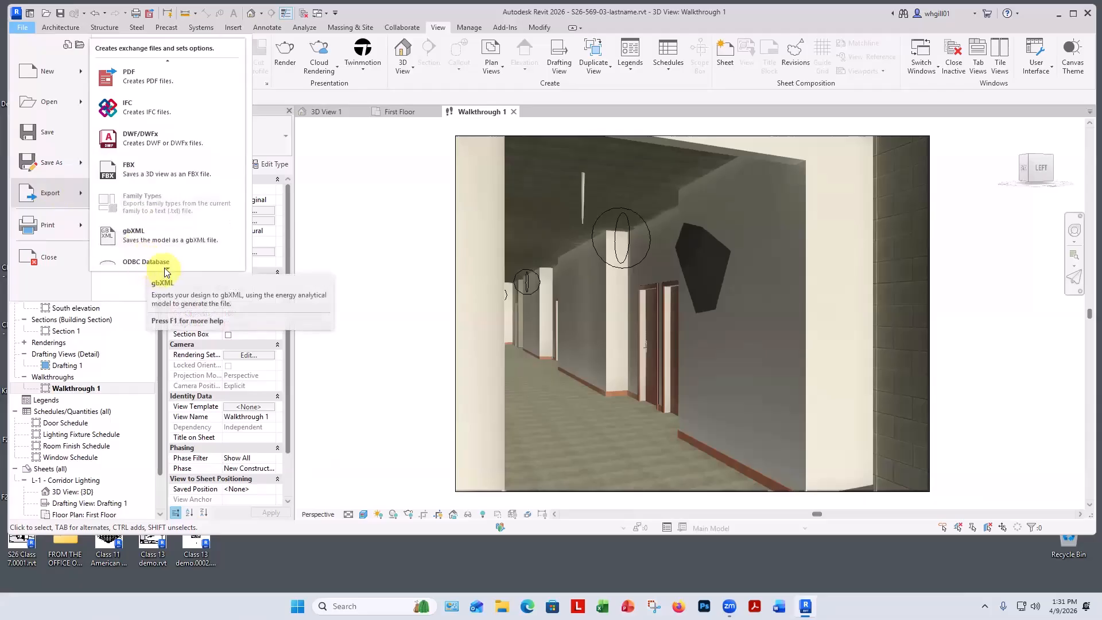
{"action": "mouse_move", "coordinate": [173, 246]}
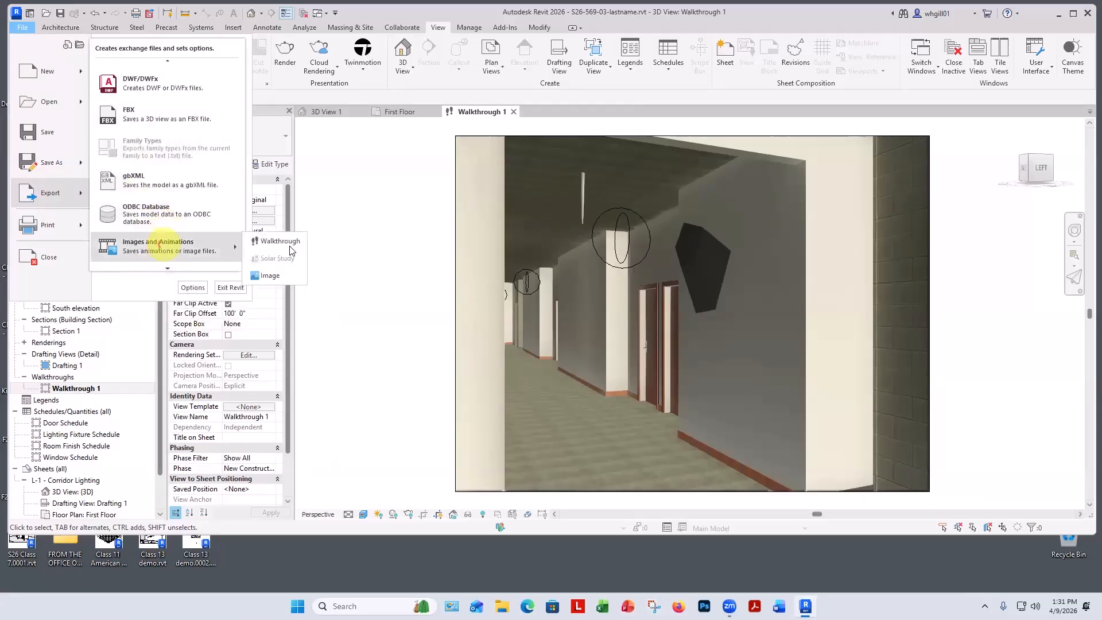
{"action": "left_click", "coordinate": [292, 245]}
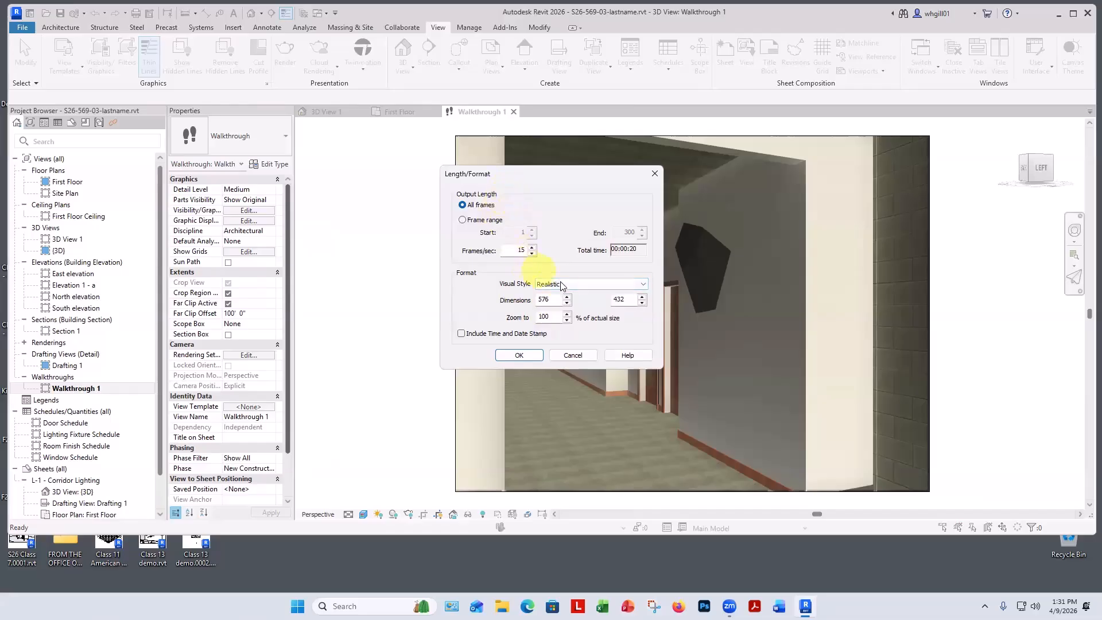
{"action": "left_click", "coordinate": [546, 284]}
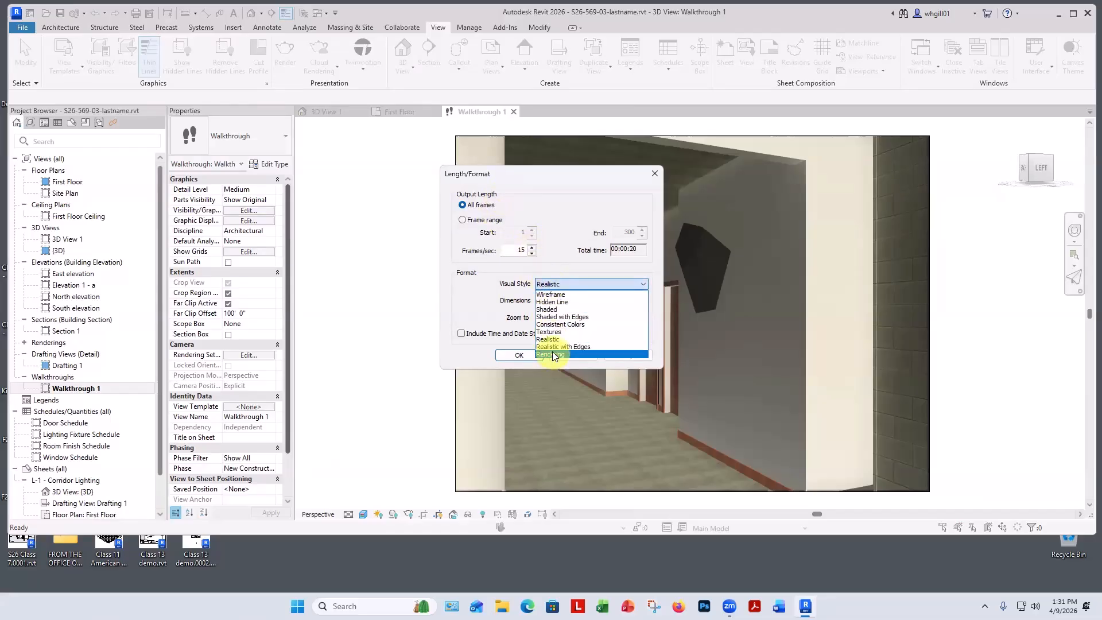
{"action": "left_click", "coordinate": [554, 355]}
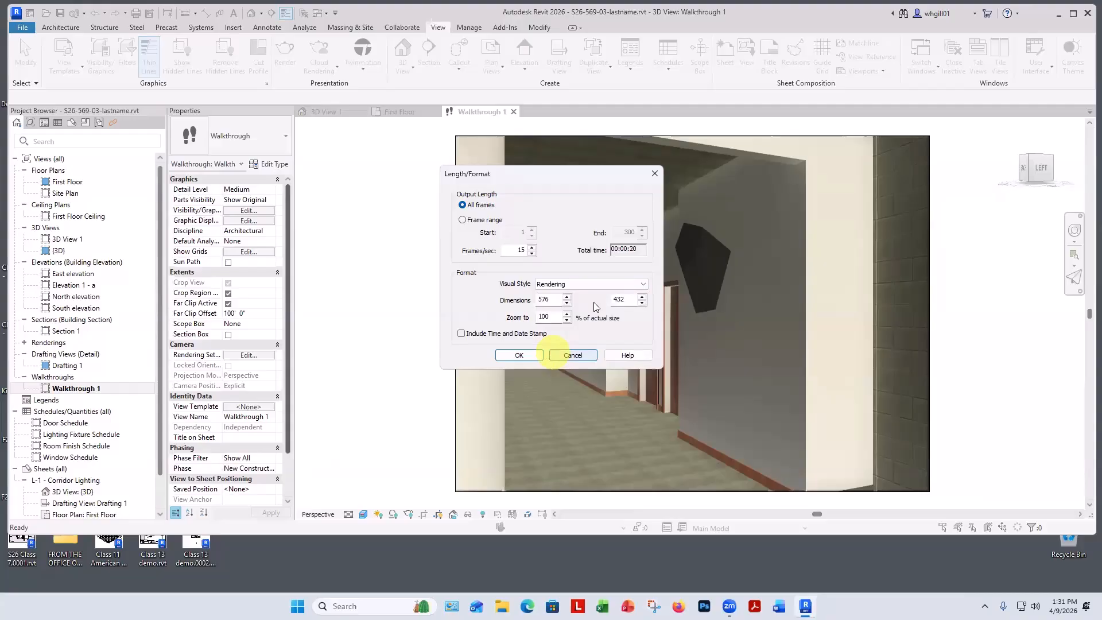
{"action": "left_click", "coordinate": [519, 355]}
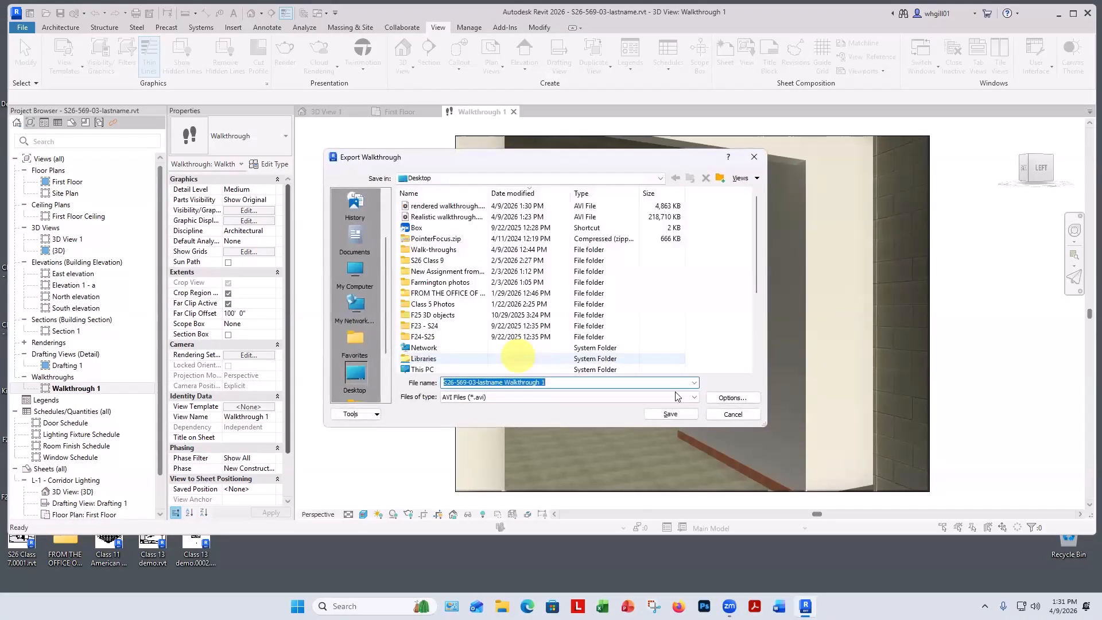
{"action": "left_click", "coordinate": [441, 206]}
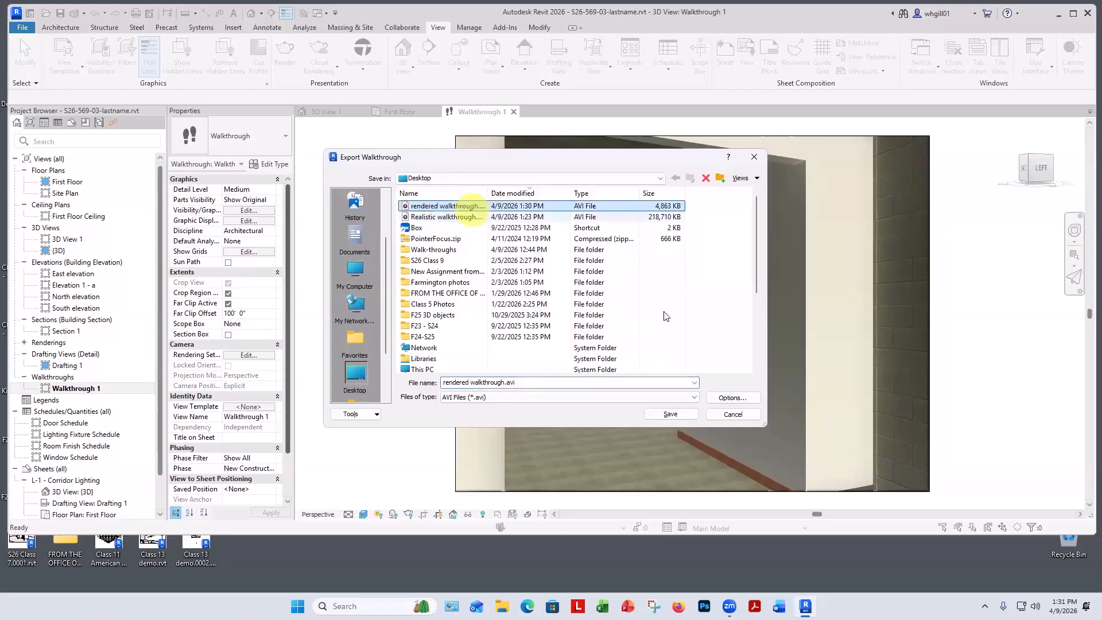
{"action": "left_click", "coordinate": [671, 414]}
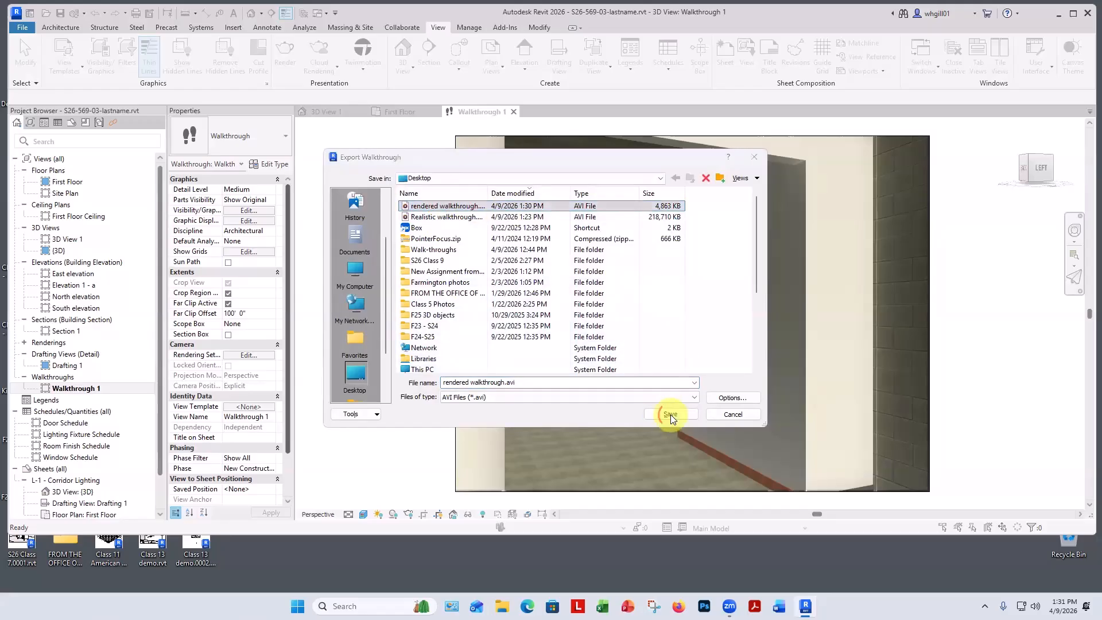
{"action": "left_click", "coordinate": [579, 321]}
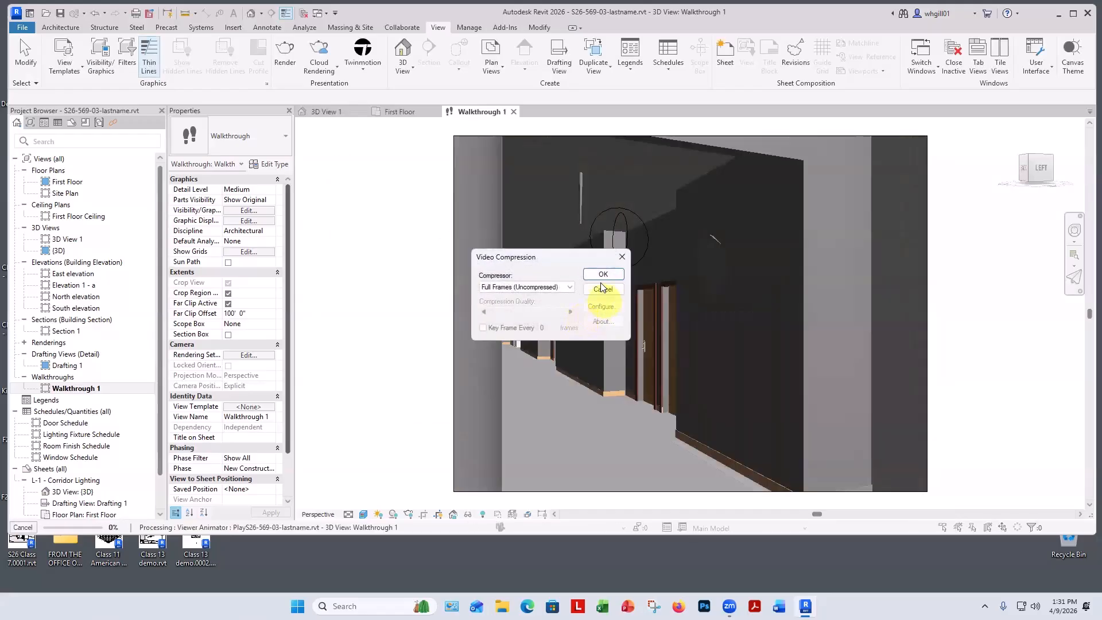
{"action": "left_click", "coordinate": [600, 274]}
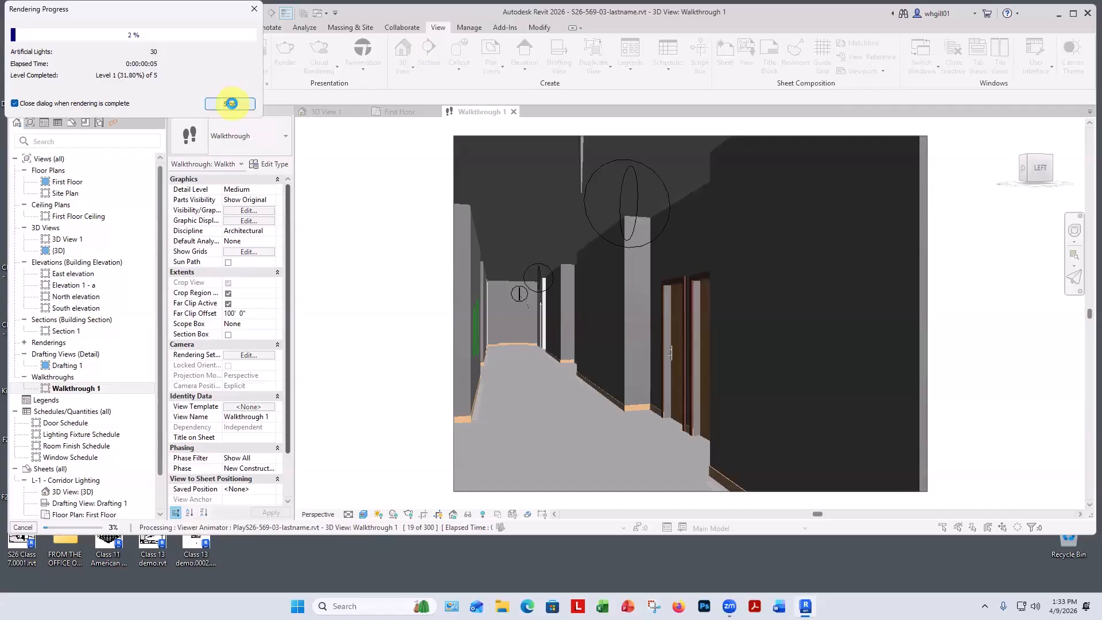
Stop the rendering walkthrough export and confirm stopping the operation.
{"action": "left_click", "coordinate": [230, 104]}
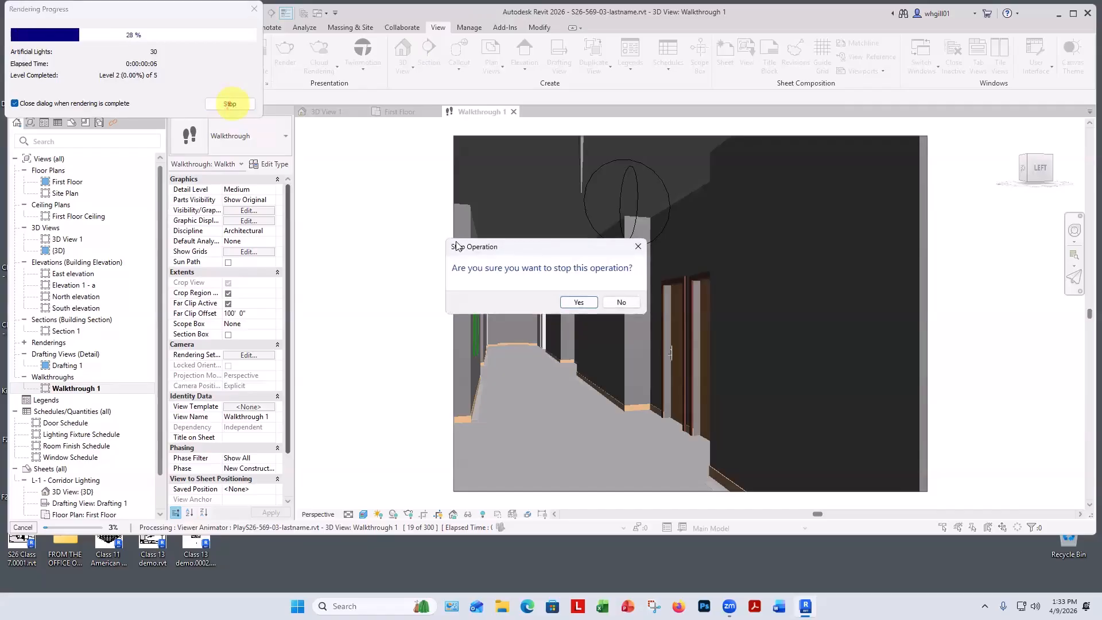
{"action": "left_click", "coordinate": [578, 303]}
{"action": "left_click", "coordinate": [617, 301]}
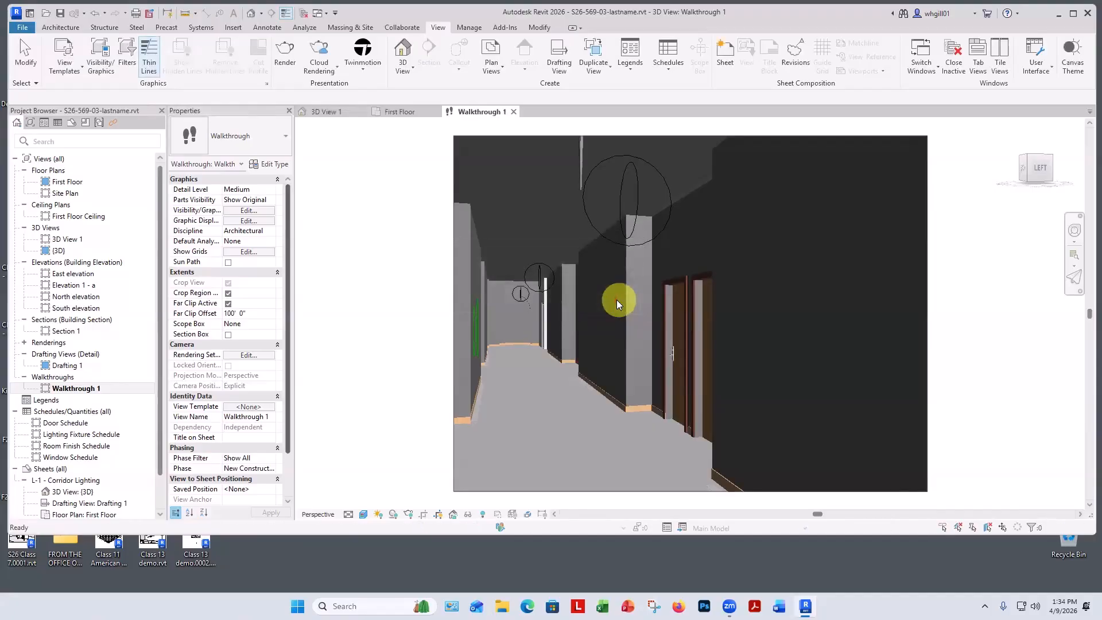
Play the re-exported rendered walkthrough video from the Desktop in Media Player, then close the player.
{"action": "left_click_drag", "start_coordinate": [7, 264], "coordinate": [418, 258]}
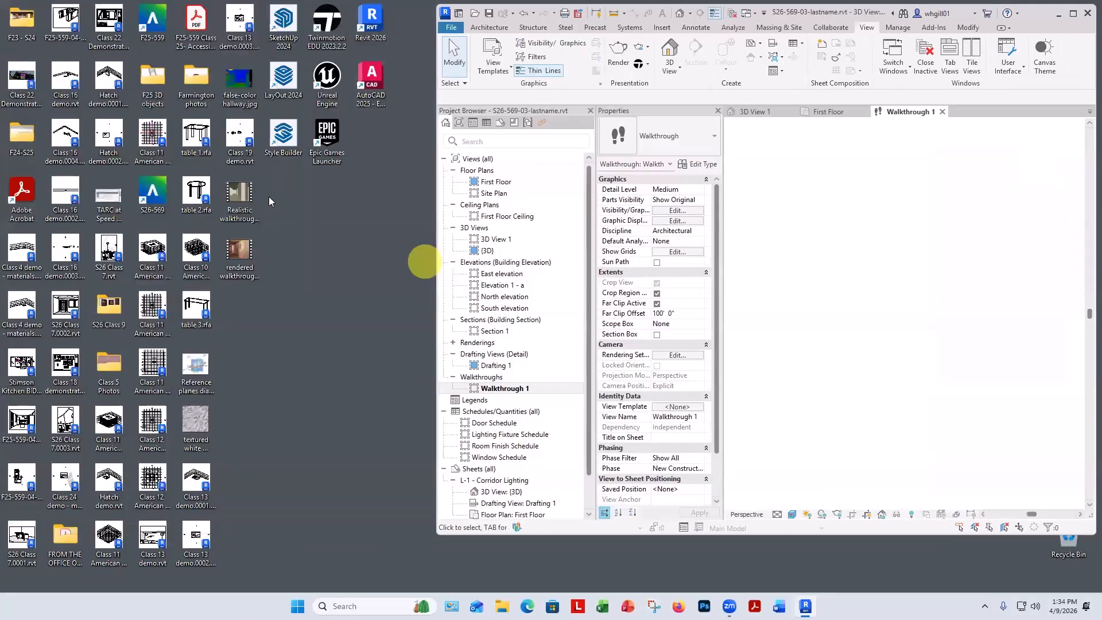
{"action": "left_click", "coordinate": [228, 225]}
{"action": "double_click", "coordinate": [234, 251]}
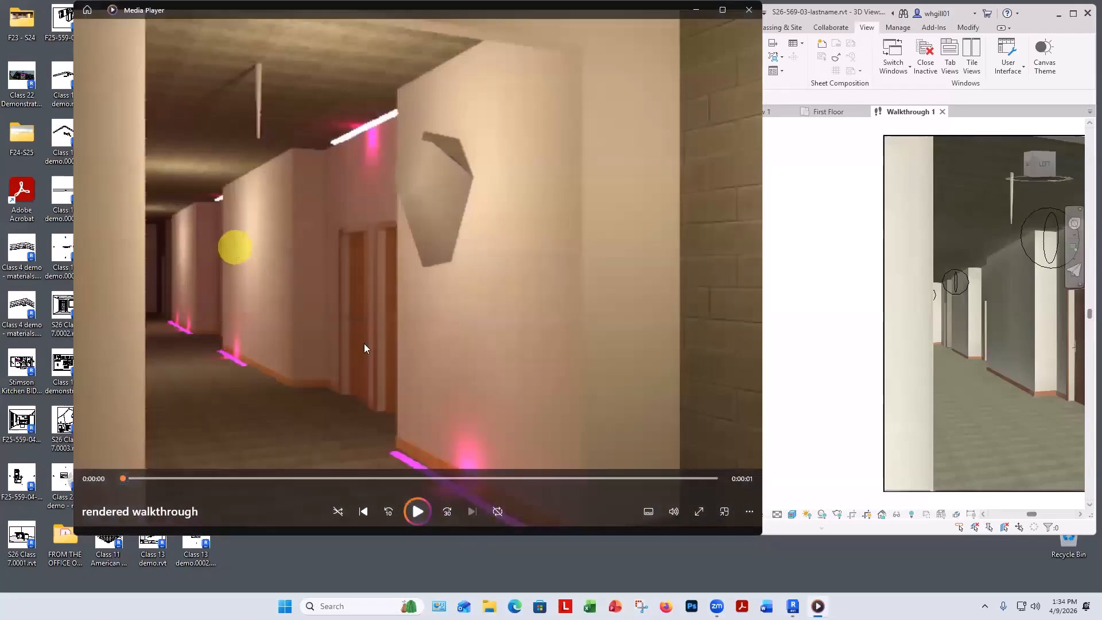
{"action": "left_click", "coordinate": [417, 512]}
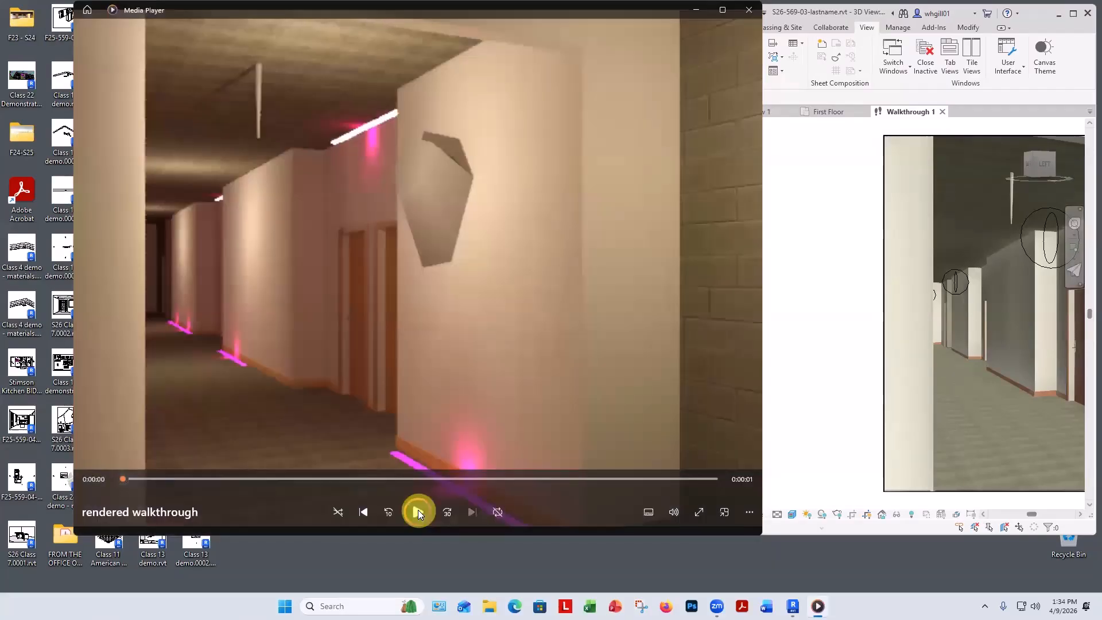
{"action": "left_click", "coordinate": [418, 511]}
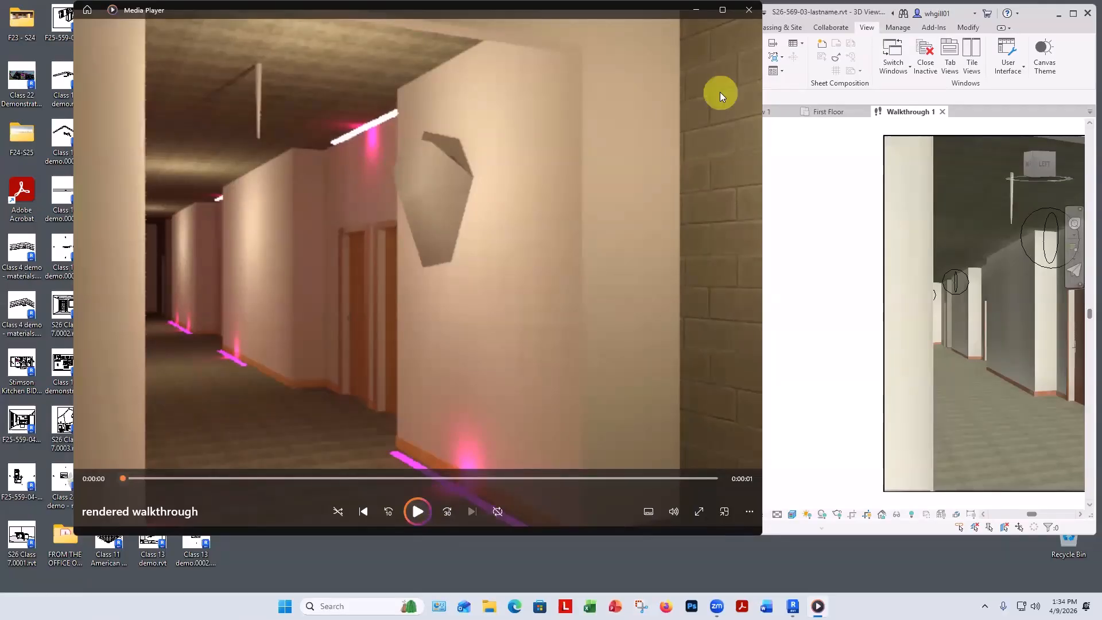
{"action": "left_click", "coordinate": [749, 10]}
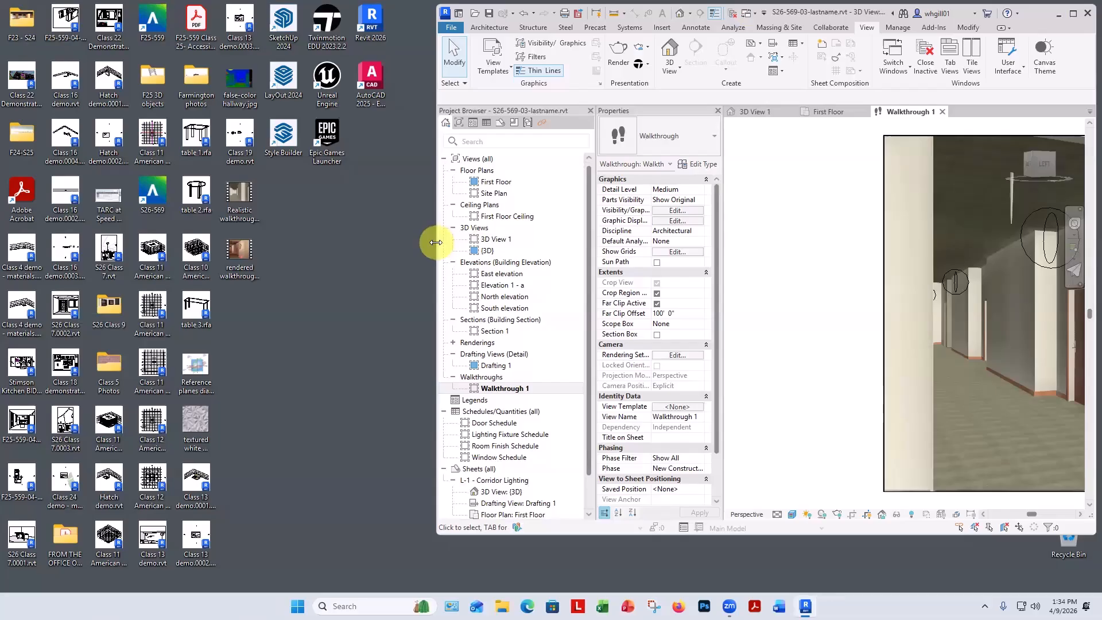
Edit the walkthrough's frame settings to 720 total frames at 24 frames per second.
{"action": "left_click_drag", "start_coordinate": [437, 243], "coordinate": [9, 270]}
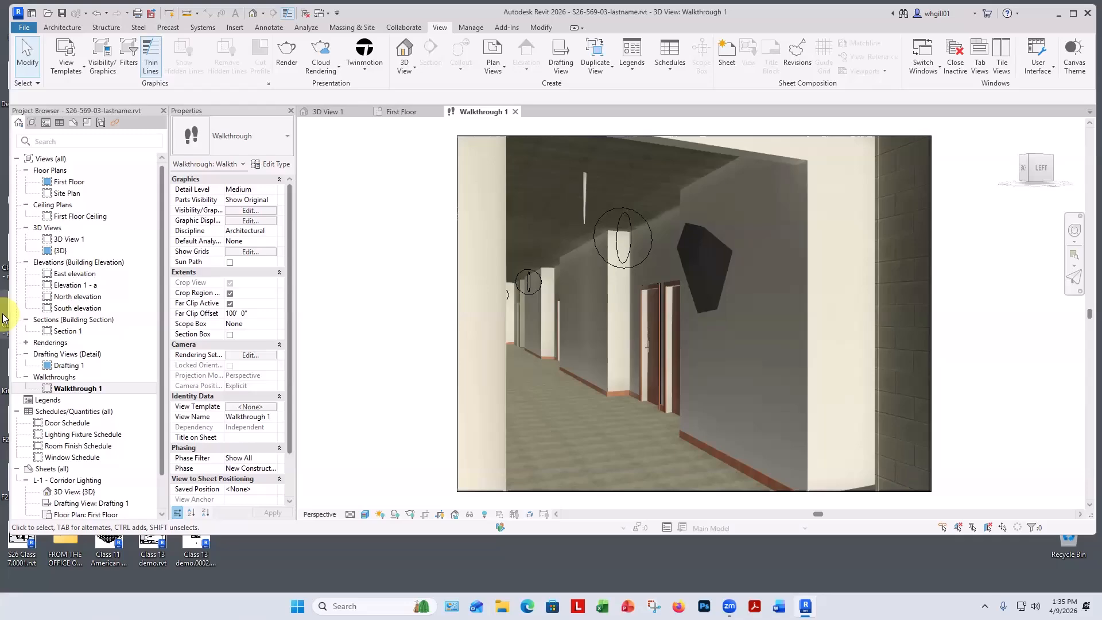
{"action": "left_click", "coordinate": [459, 194]}
{"action": "left_click", "coordinate": [569, 56]}
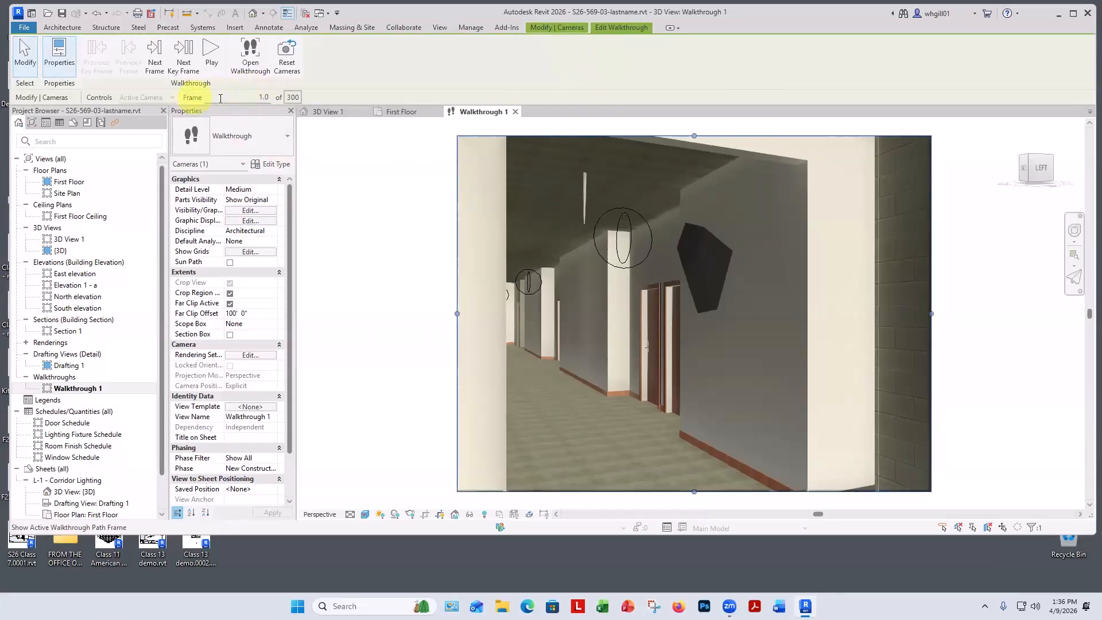
{"action": "left_click", "coordinate": [292, 98]}
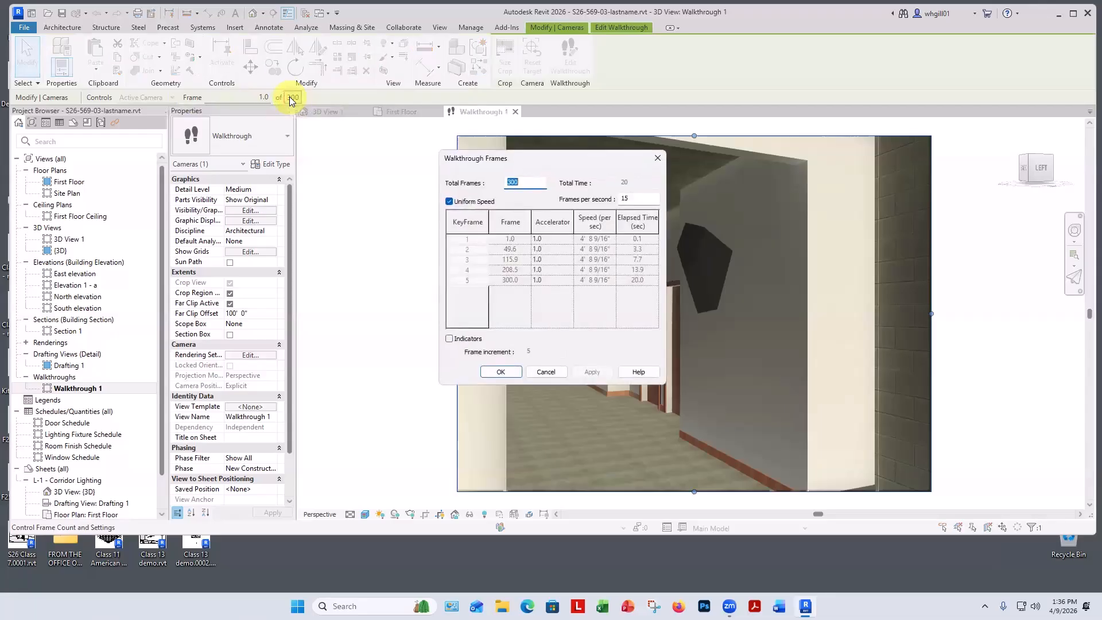
{"action": "left_click", "coordinate": [657, 157]}
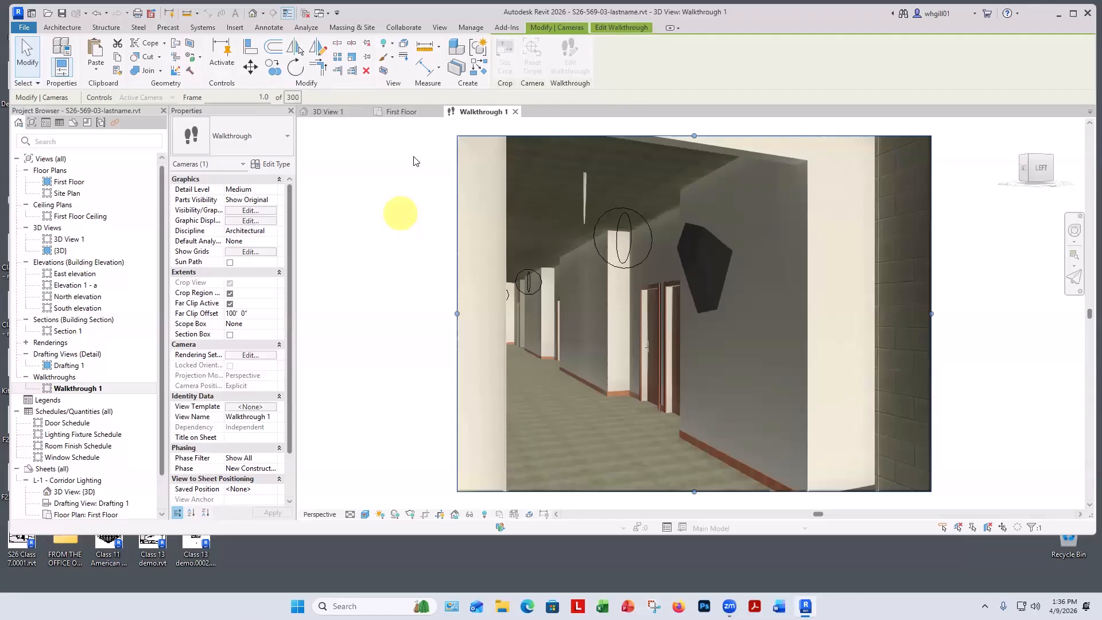
{"action": "left_click", "coordinate": [297, 98]}
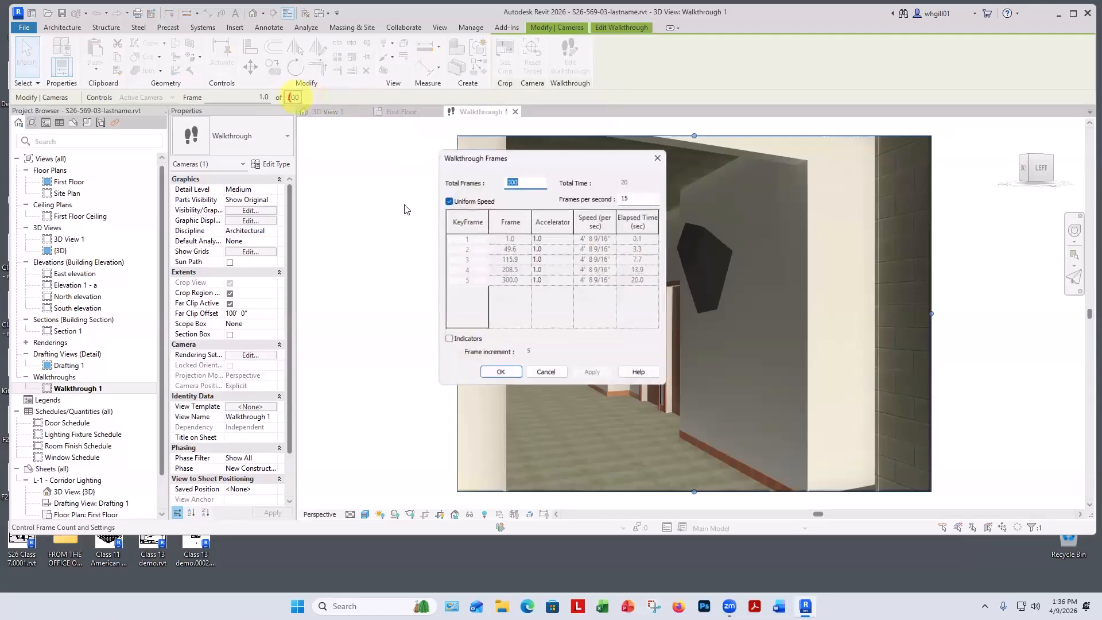
{"action": "double_click", "coordinate": [510, 182]}
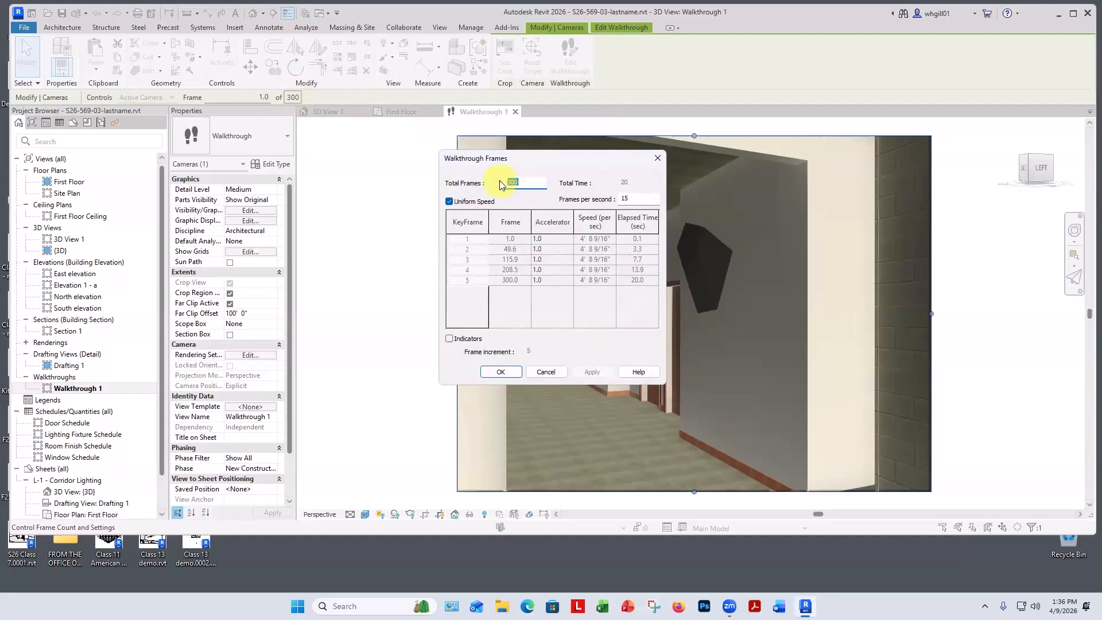
{"action": "type", "text": "72"}
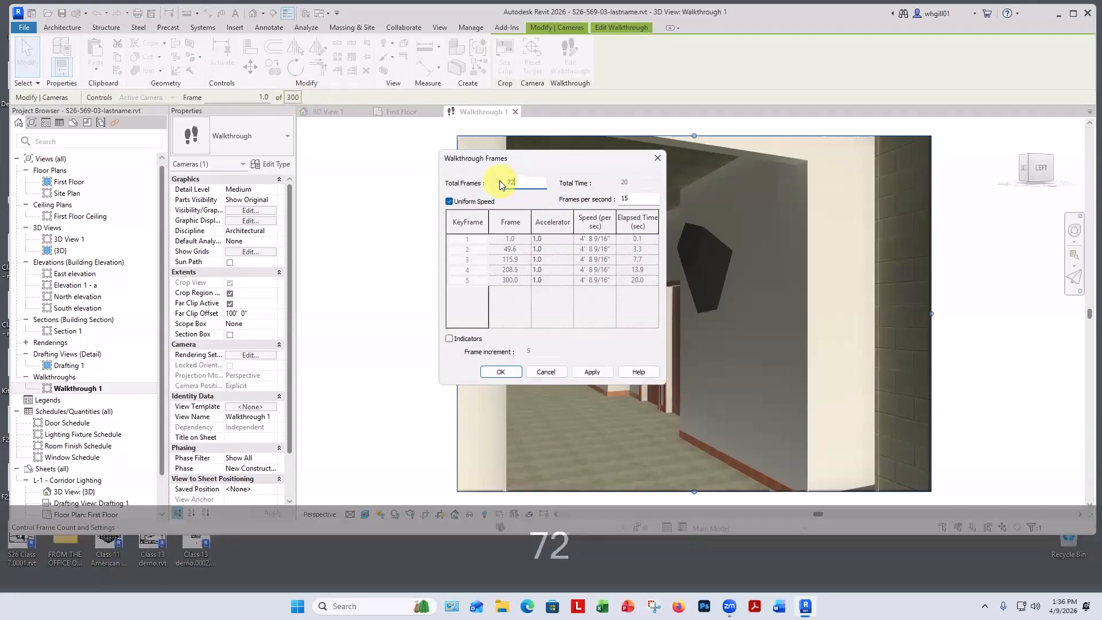
{"action": "type", "text": "0"}
{"action": "double_click", "coordinate": [615, 197]}
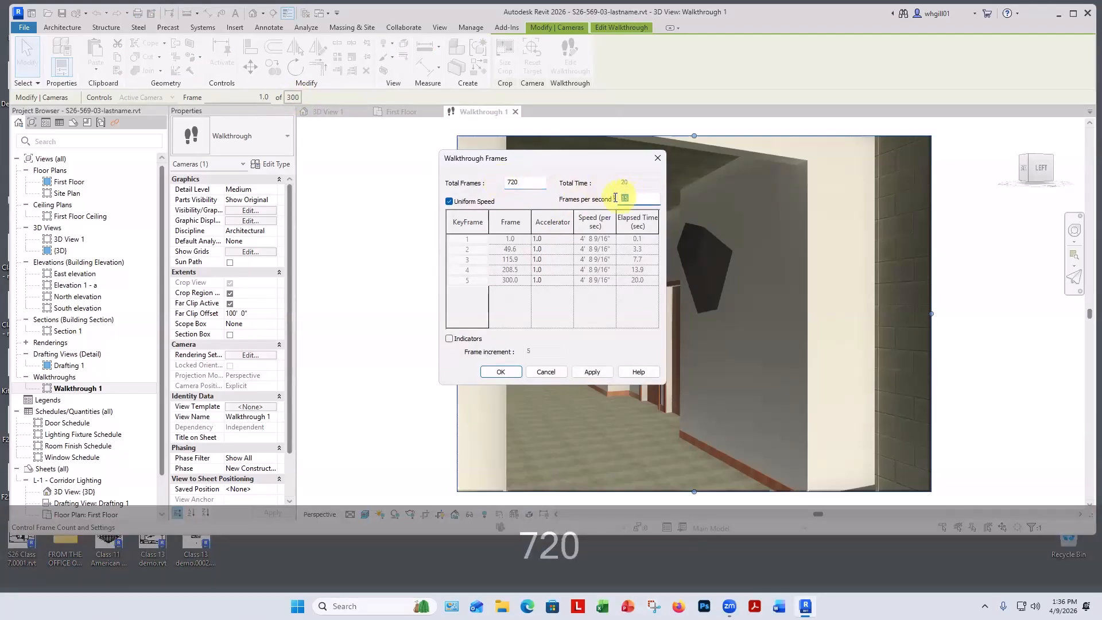
{"action": "type", "text": "24"}
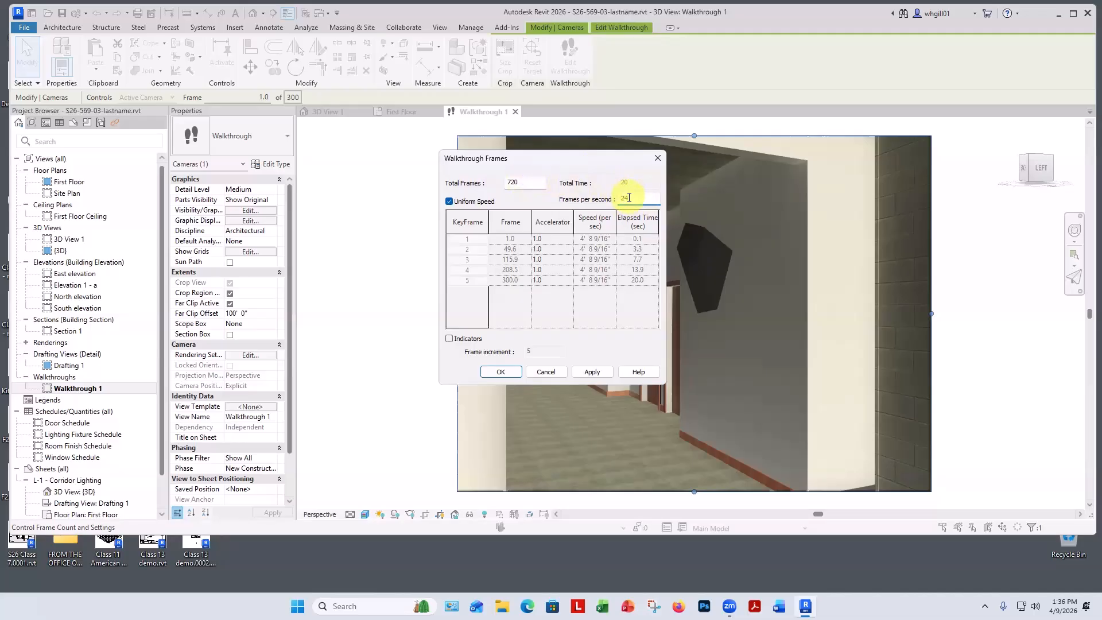
{"action": "left_click", "coordinate": [591, 371]}
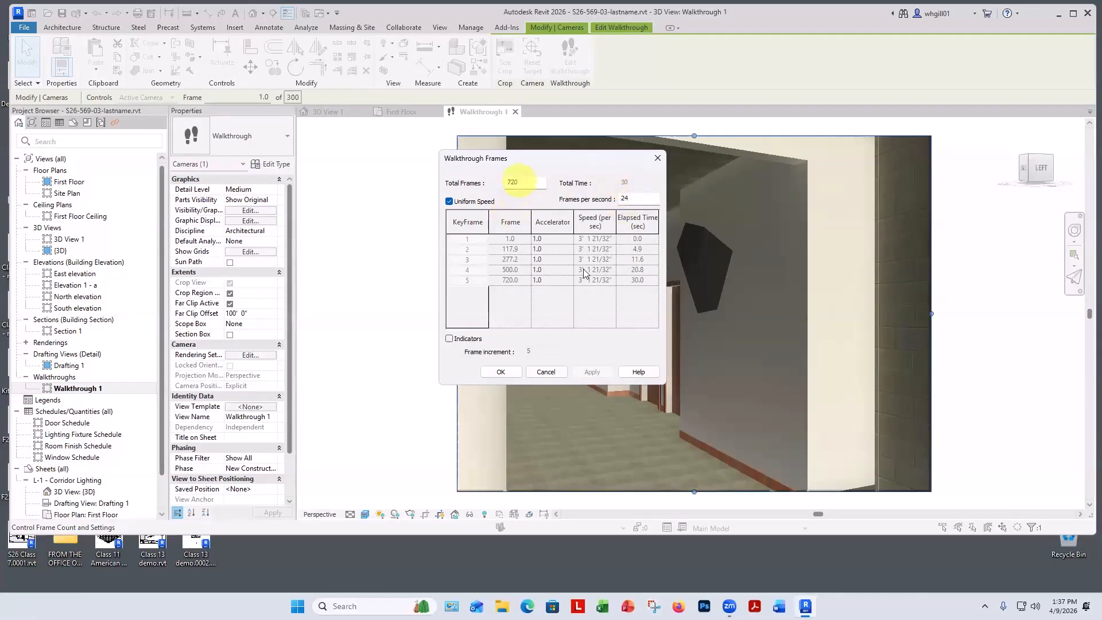
{"action": "left_click", "coordinate": [500, 372]}
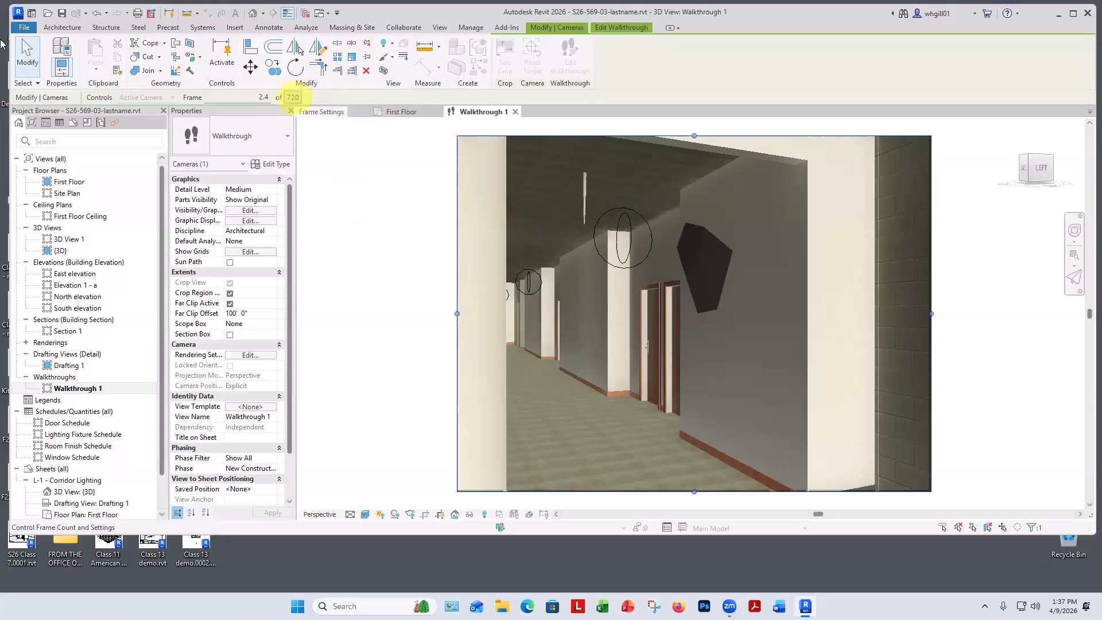
Start a walkthrough export and set the Realistic output dimensions to 960 by 720 pixels.
{"action": "left_click", "coordinate": [22, 27]}
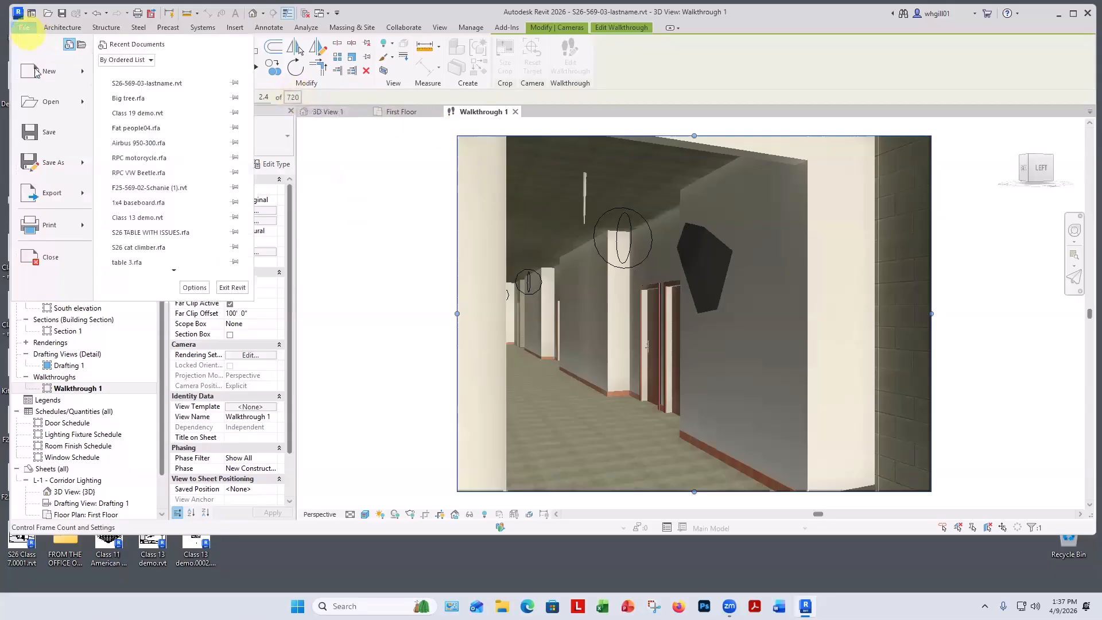
{"action": "mouse_move", "coordinate": [50, 193]}
{"action": "scroll", "coordinate": [135, 261], "scroll_direction": "down", "scroll_amount": 3}
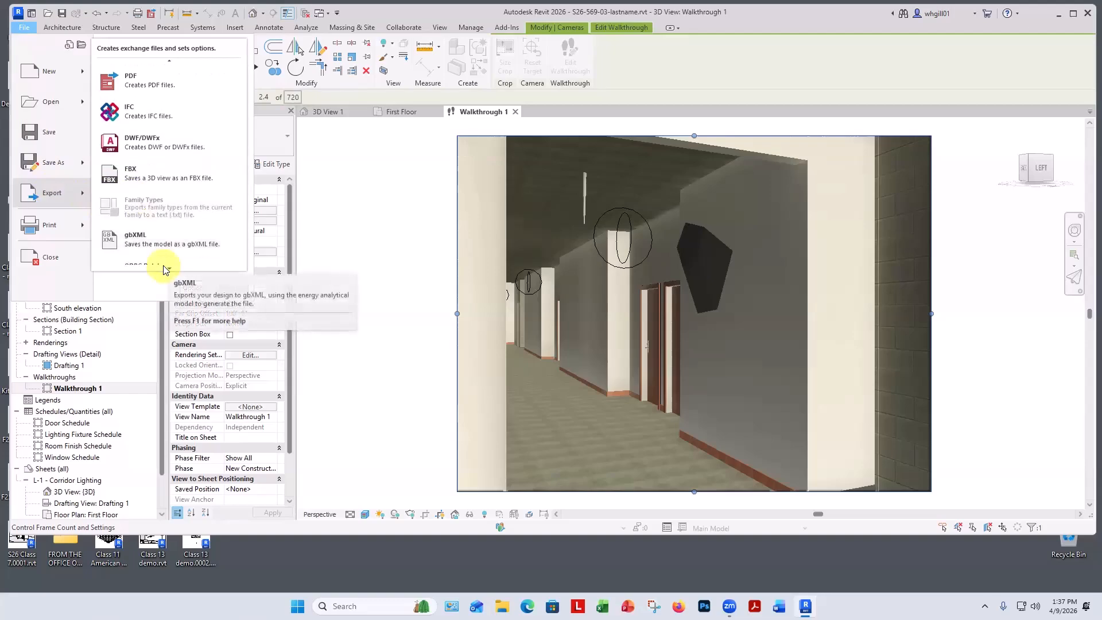
{"action": "mouse_move", "coordinate": [190, 241]}
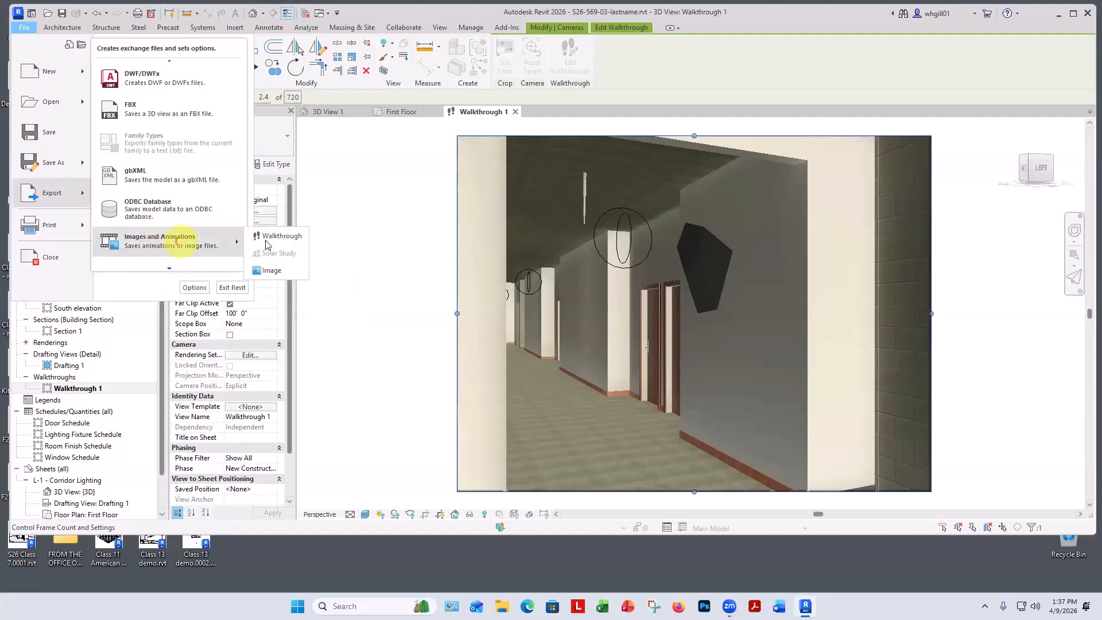
{"action": "left_click", "coordinate": [264, 239]}
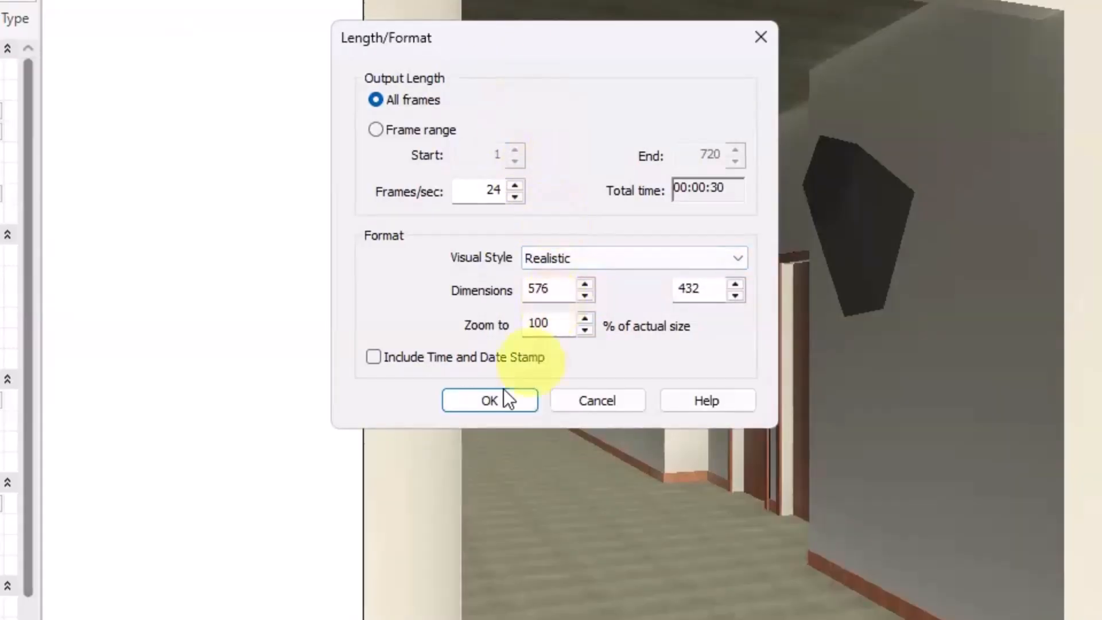
{"action": "left_click", "coordinate": [586, 284]}
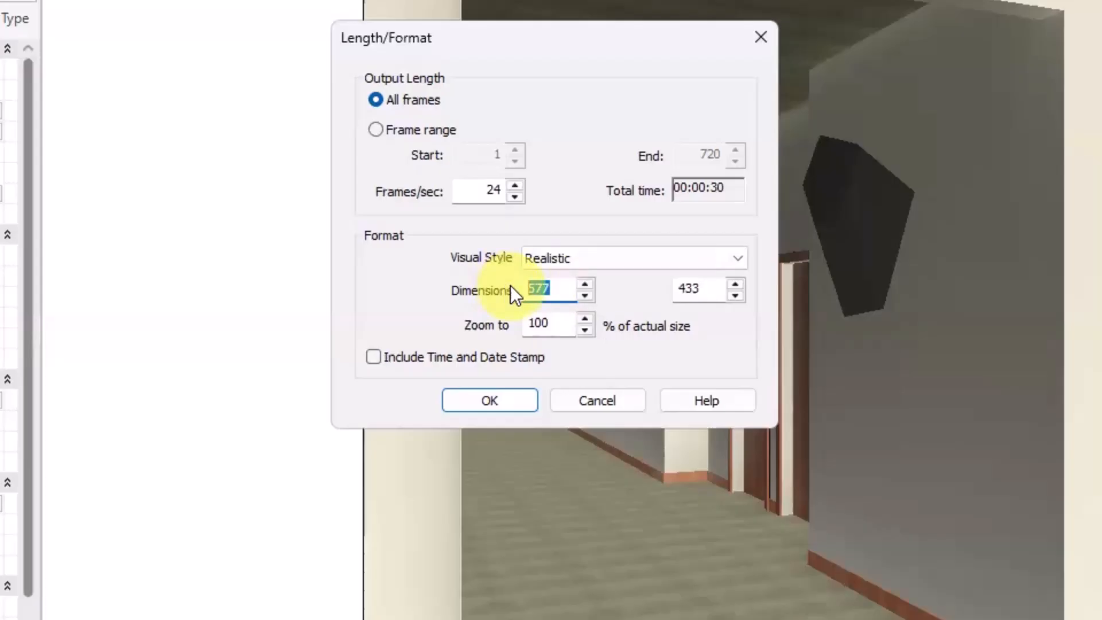
{"action": "type", "text": "1280"}
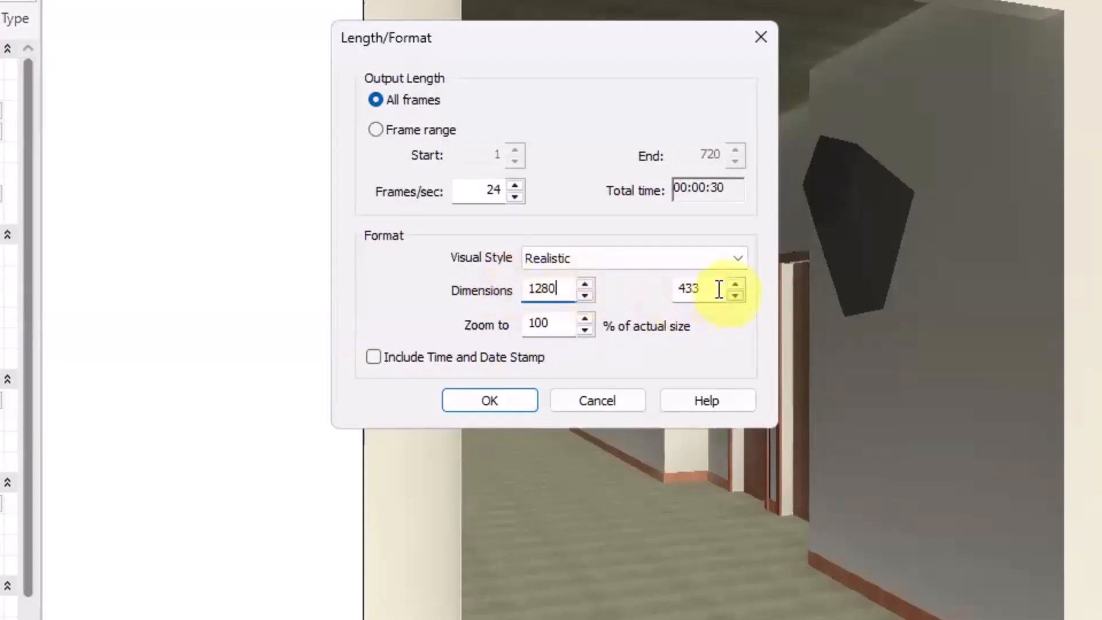
{"action": "left_click_drag", "start_coordinate": [719, 288], "coordinate": [664, 288]}
{"action": "type", "text": "7"}
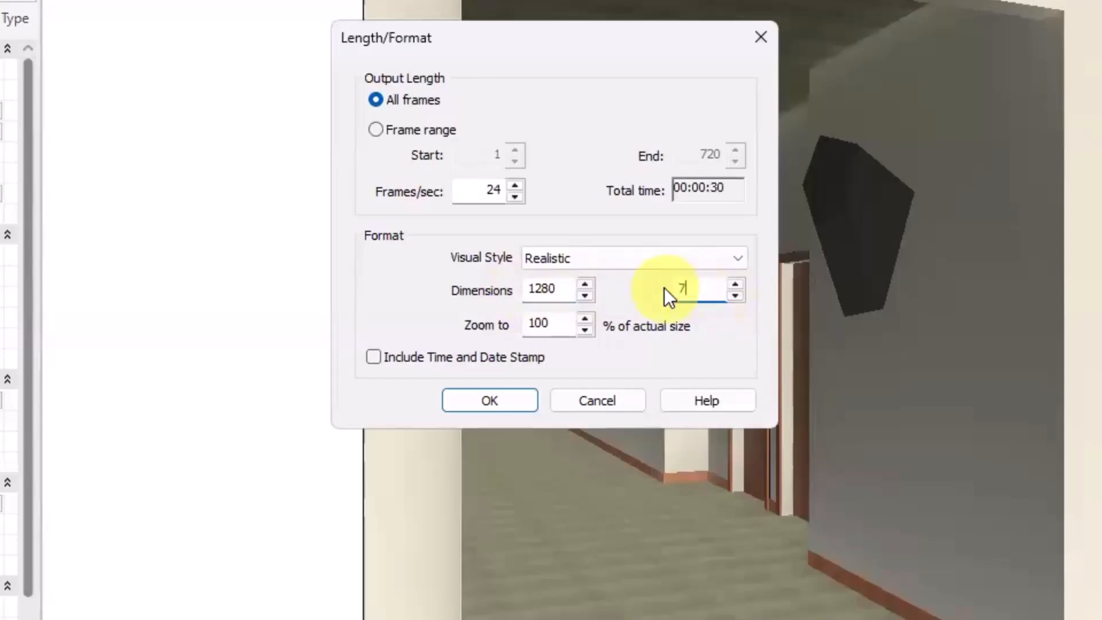
{"action": "type", "text": "20"}
{"action": "left_click", "coordinate": [480, 395]}
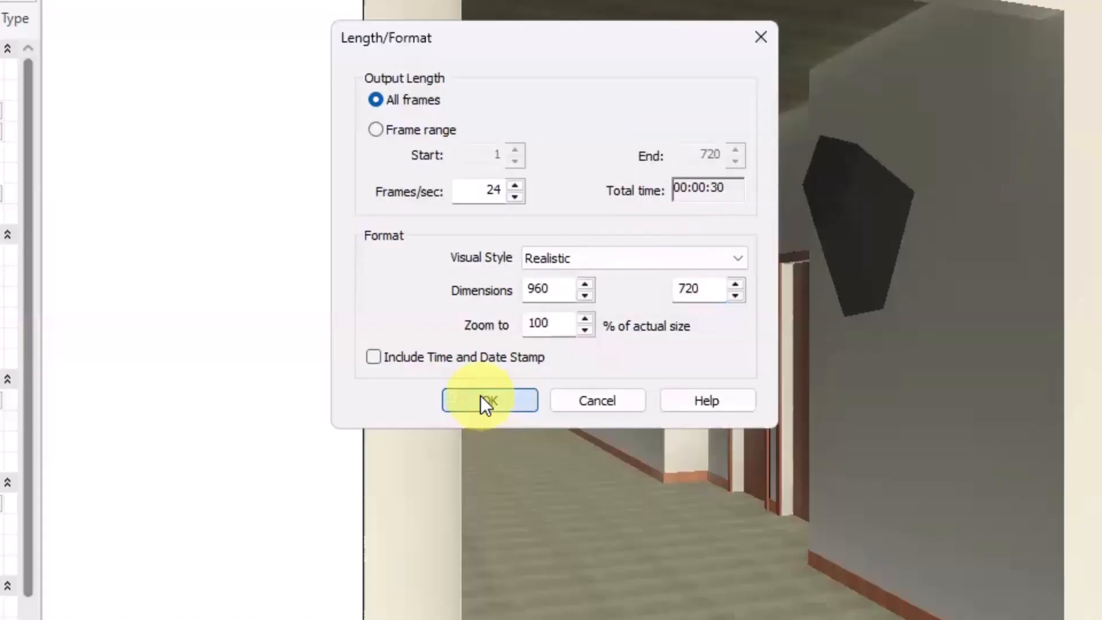
{"action": "left_click", "coordinate": [482, 398]}
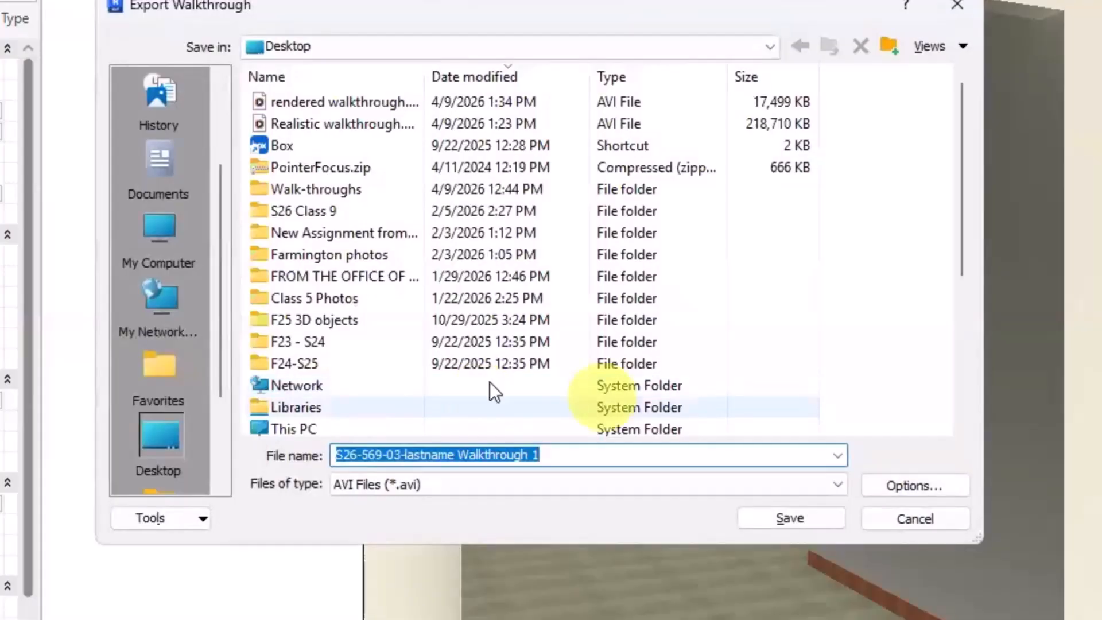
Save the export on the Desktop as realistic24fps with full uncompressed frames.
{"action": "left_click_drag", "start_coordinate": [539, 455], "coordinate": [237, 458]}
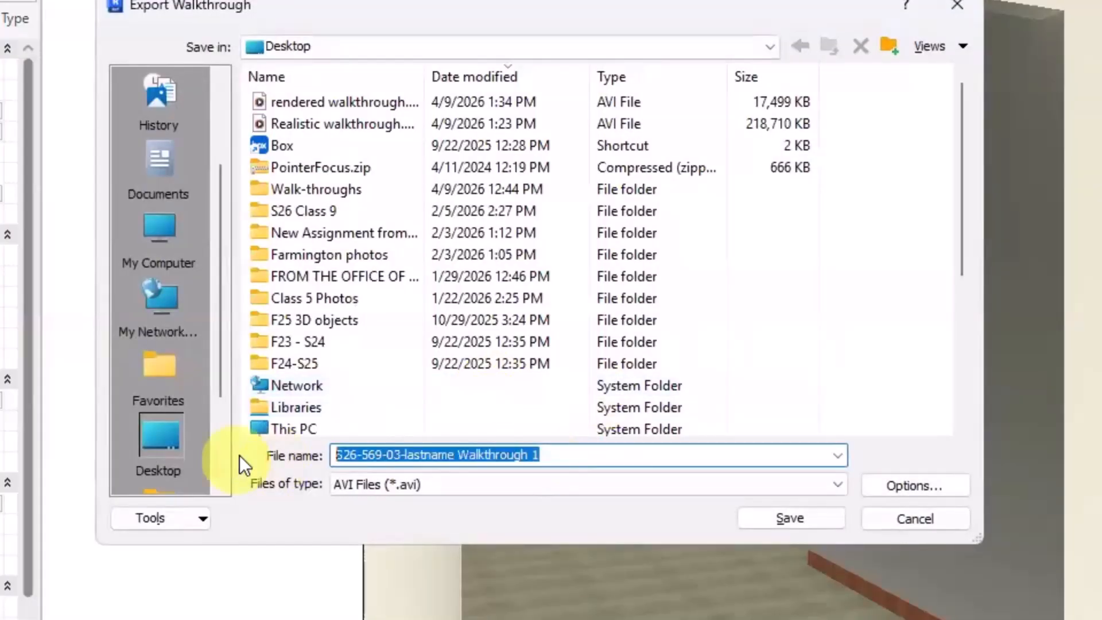
{"action": "left_click", "coordinate": [311, 121]}
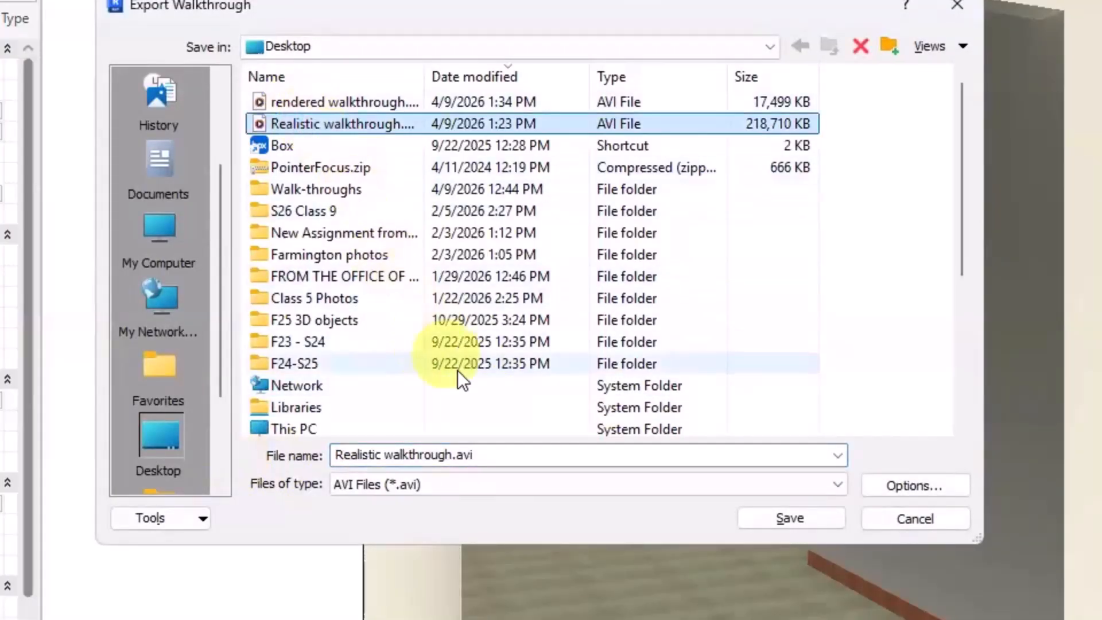
{"action": "left_click", "coordinate": [450, 456]}
{"action": "key", "text": "BackSpace"}
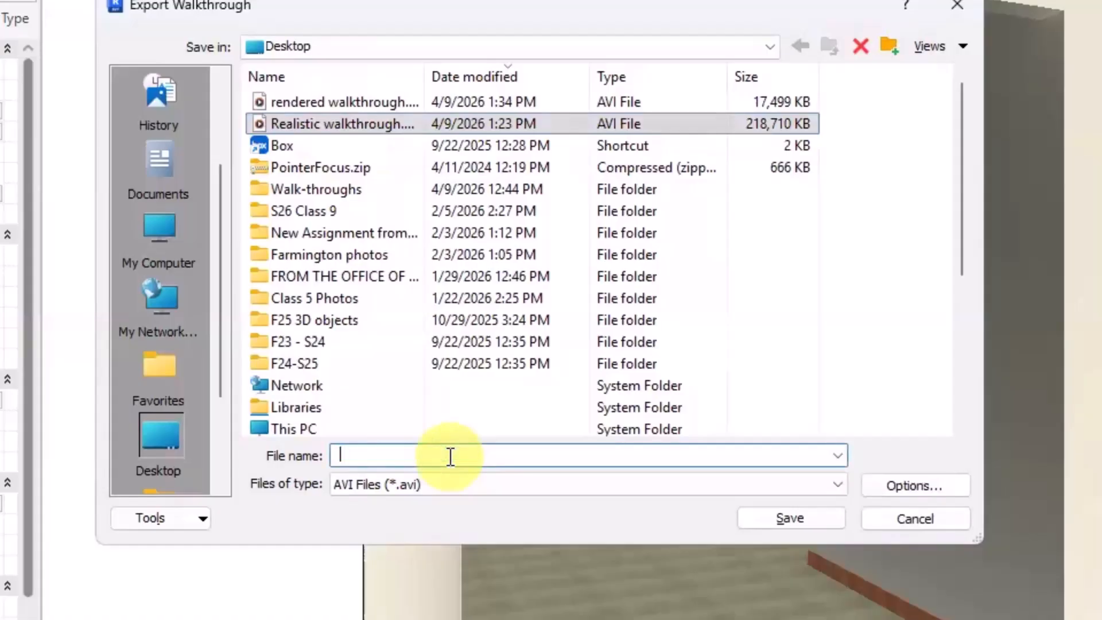
{"action": "type", "text": "rea"}
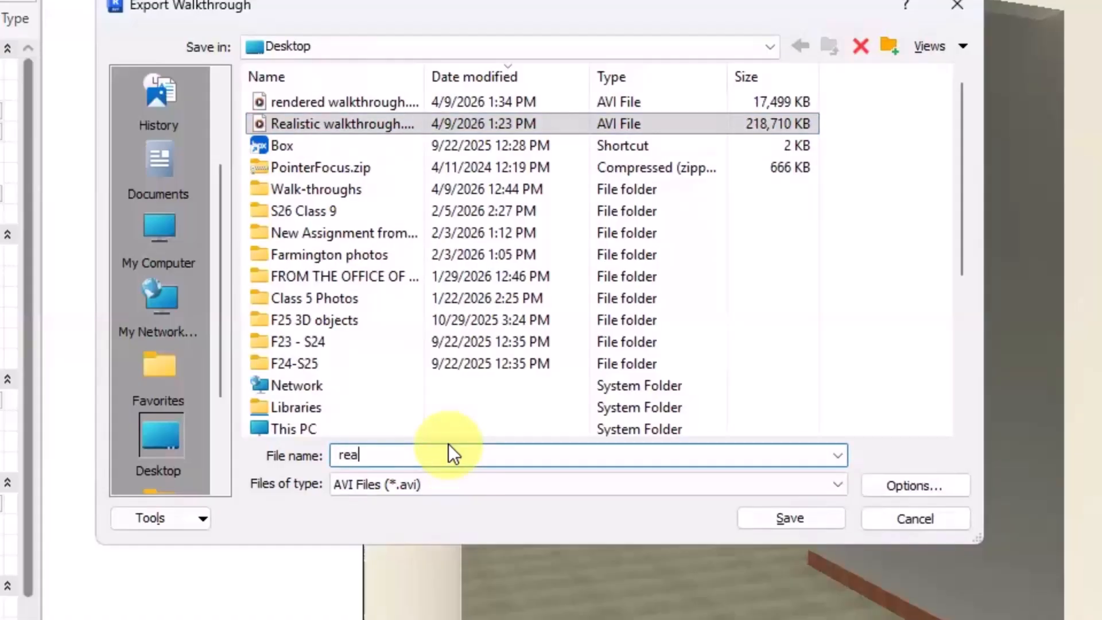
{"action": "type", "text": "listic24fps"}
{"action": "left_click", "coordinate": [792, 518]}
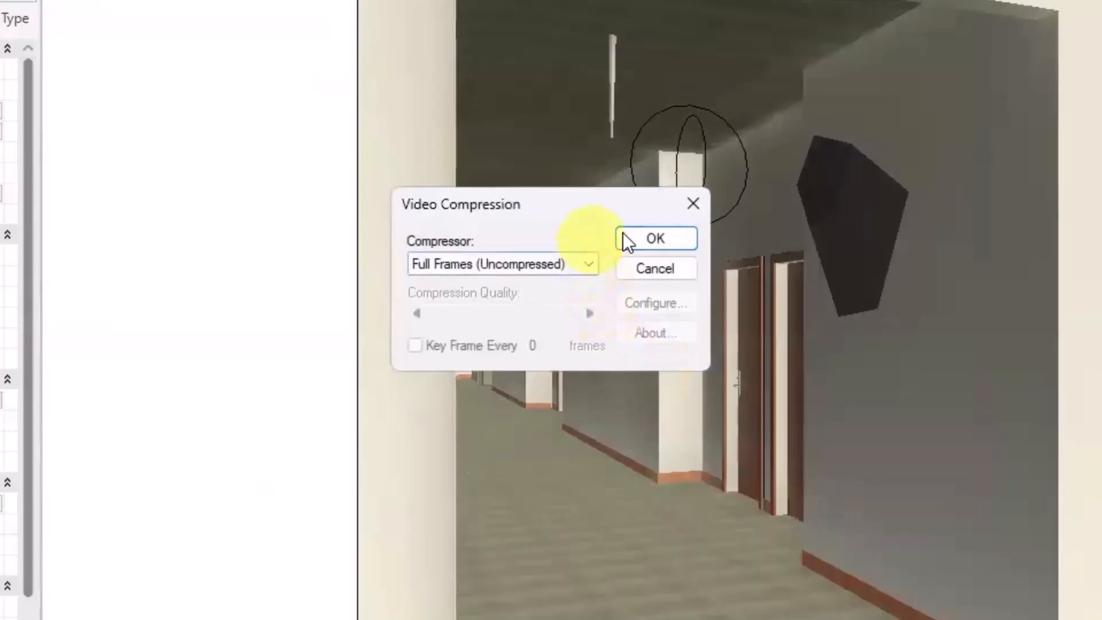
{"action": "left_click", "coordinate": [637, 238]}
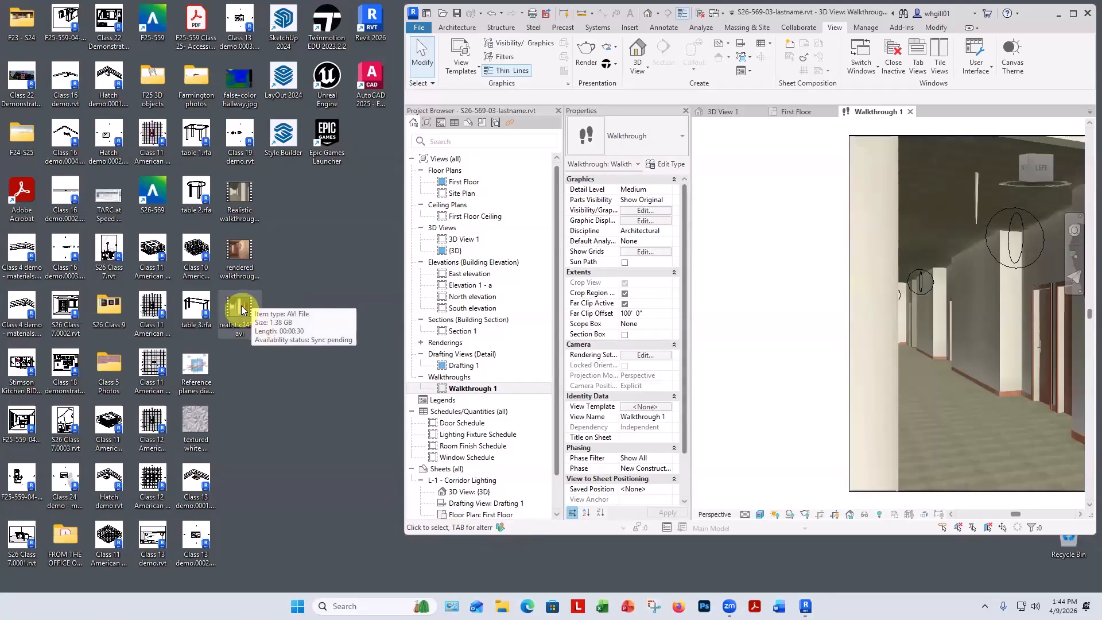
Play the exported realistic24fps video from the Desktop, then close the player.
{"action": "double_click", "coordinate": [241, 310]}
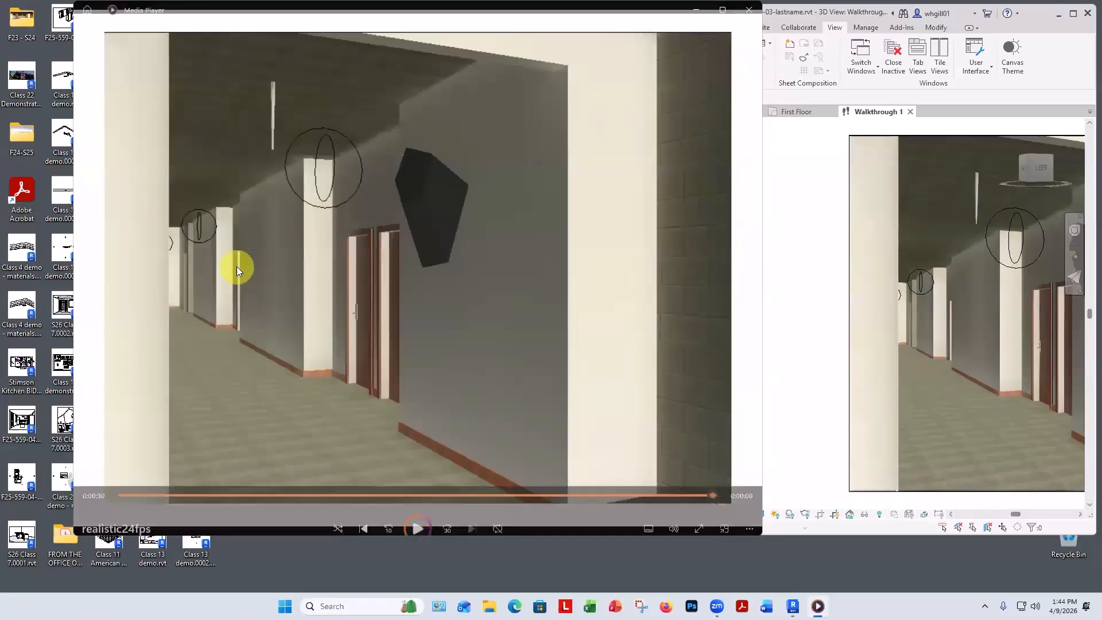
{"action": "key", "text": "alt+F4"}
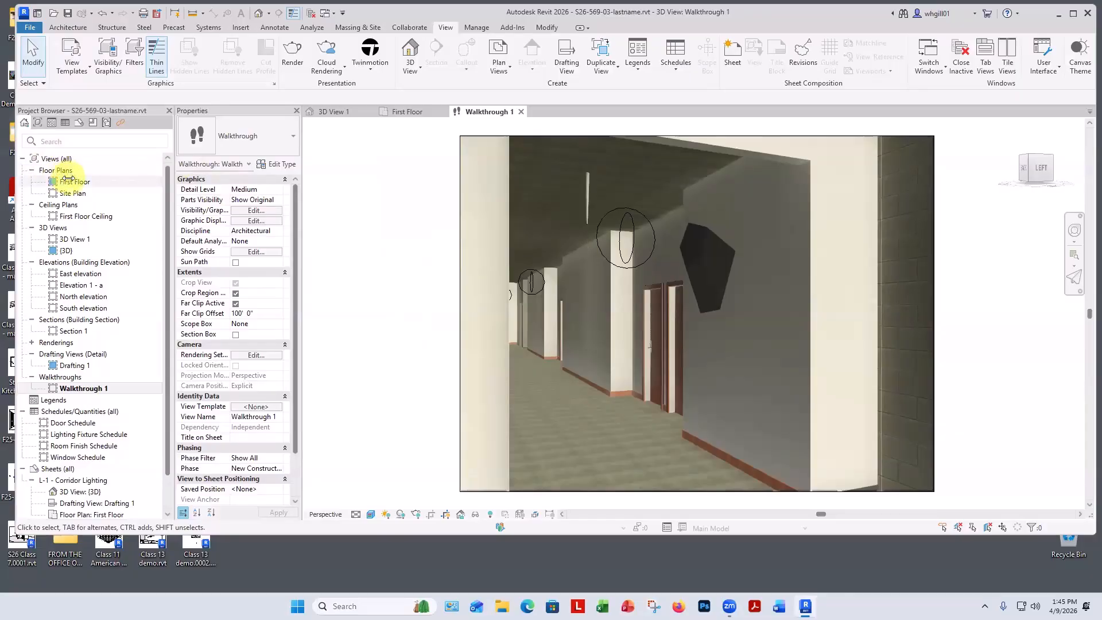
Show the walkthrough camera in the First Floor plan and step forward through its key frames.
{"action": "double_click", "coordinate": [67, 180]}
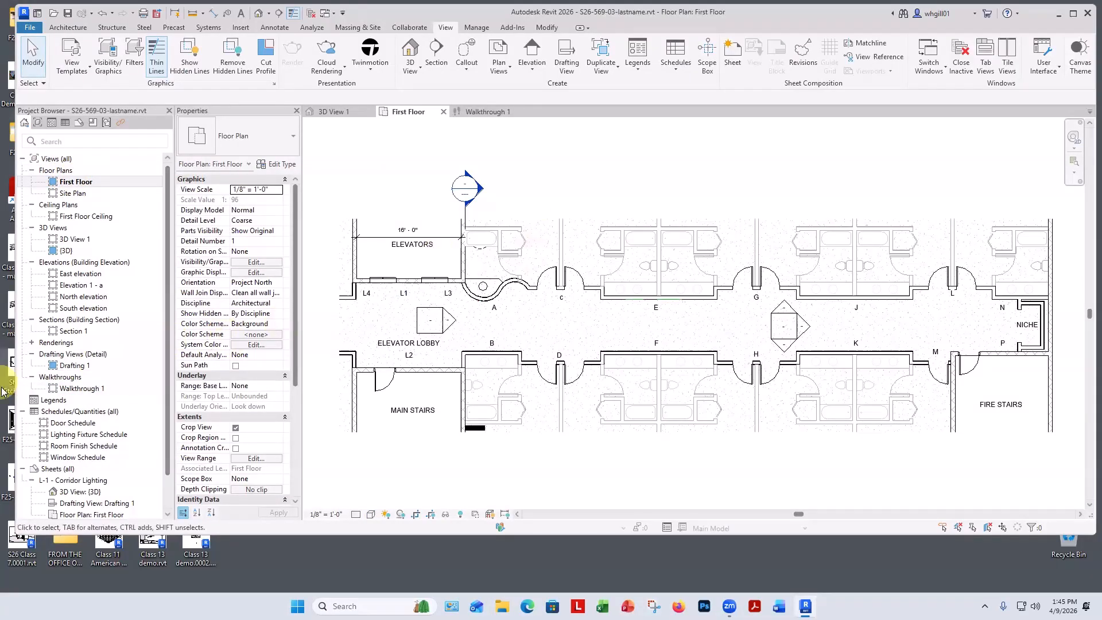
{"action": "left_click", "coordinate": [80, 388]}
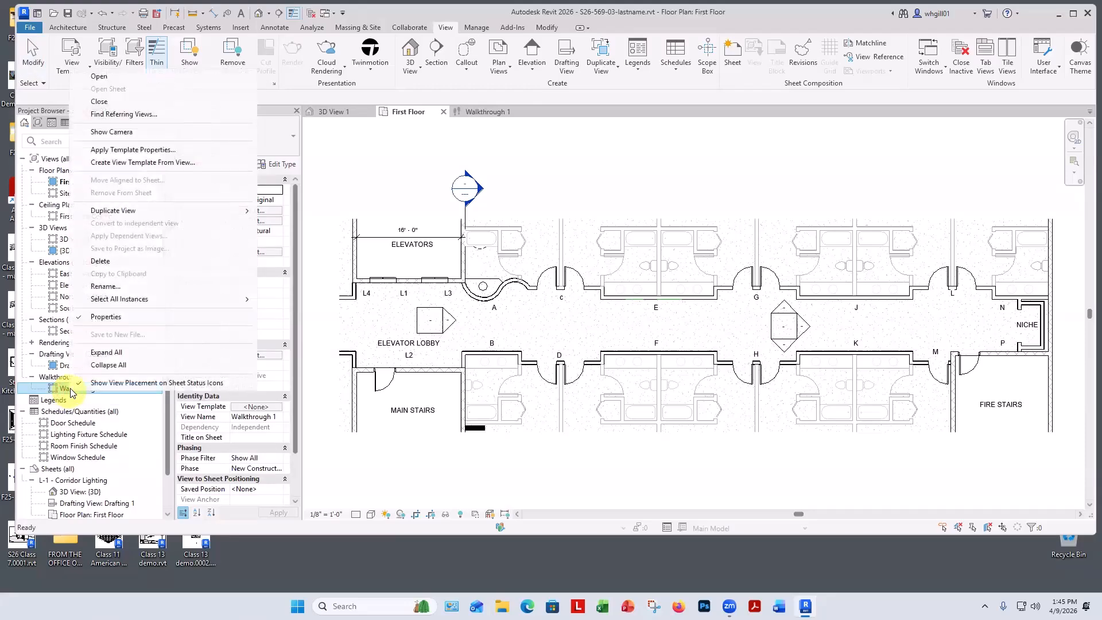
{"action": "left_click", "coordinate": [113, 133]}
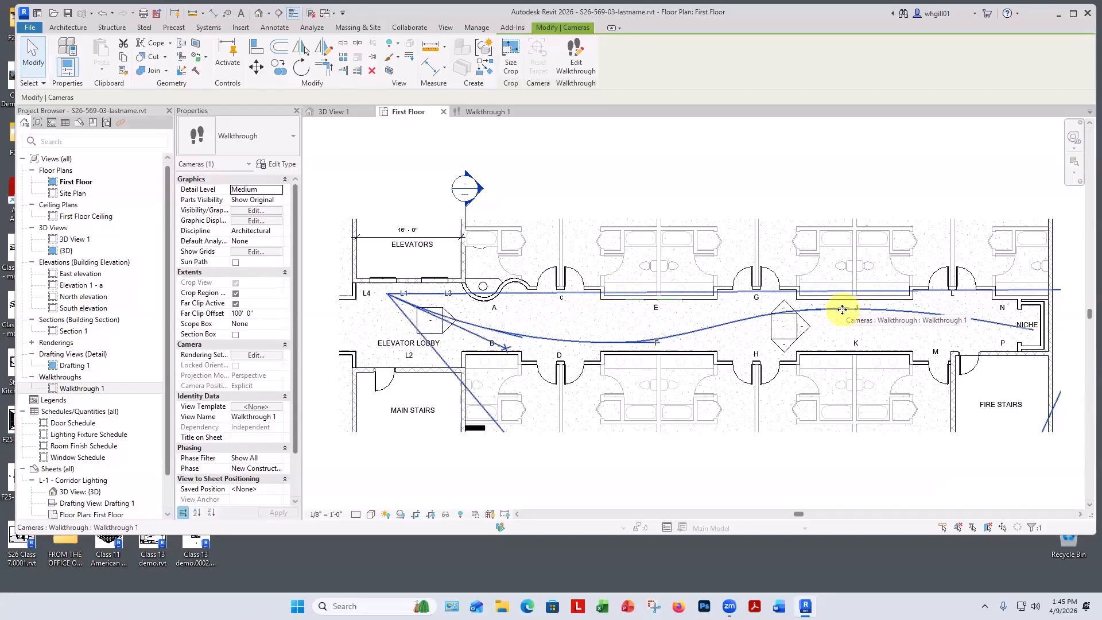
{"action": "left_click", "coordinate": [576, 57]}
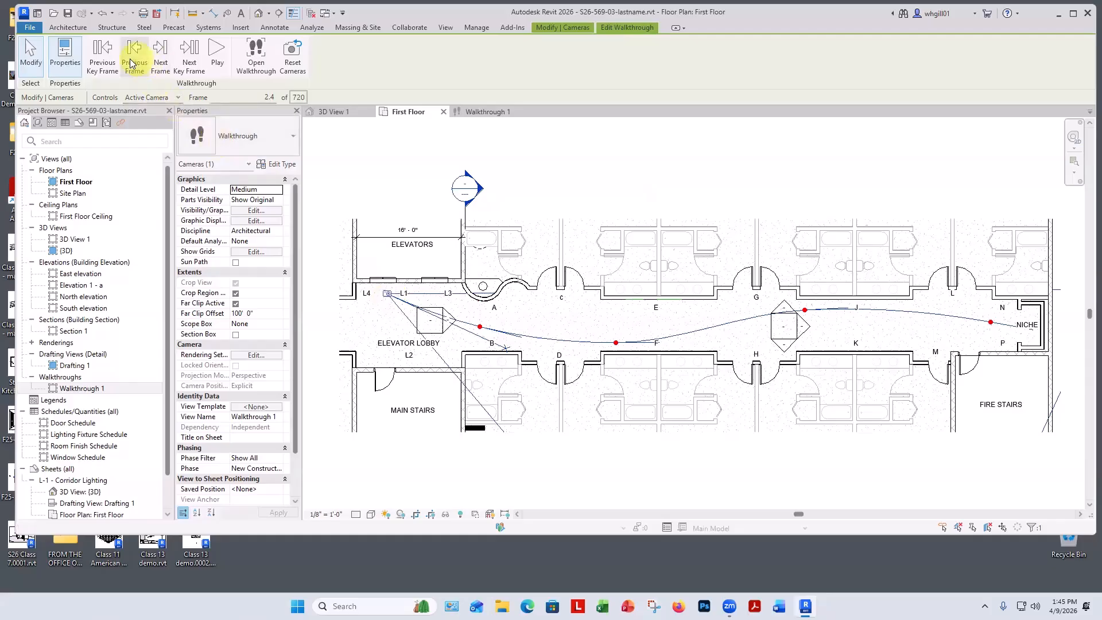
{"action": "left_click", "coordinate": [186, 64]}
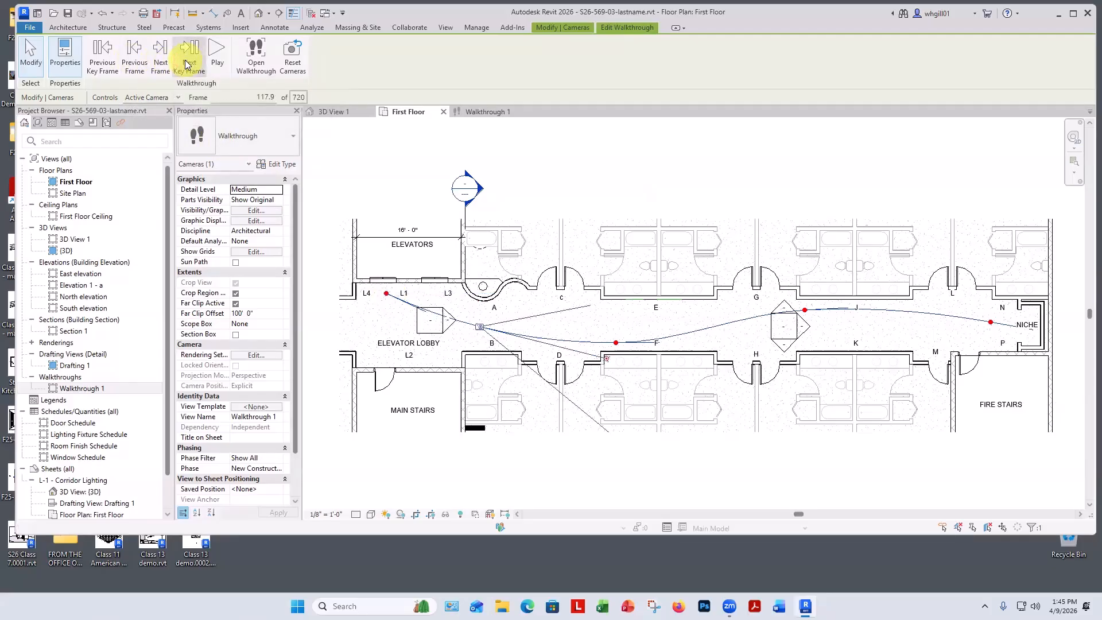
{"action": "left_click", "coordinate": [186, 65]}
{"action": "left_click", "coordinate": [188, 64]}
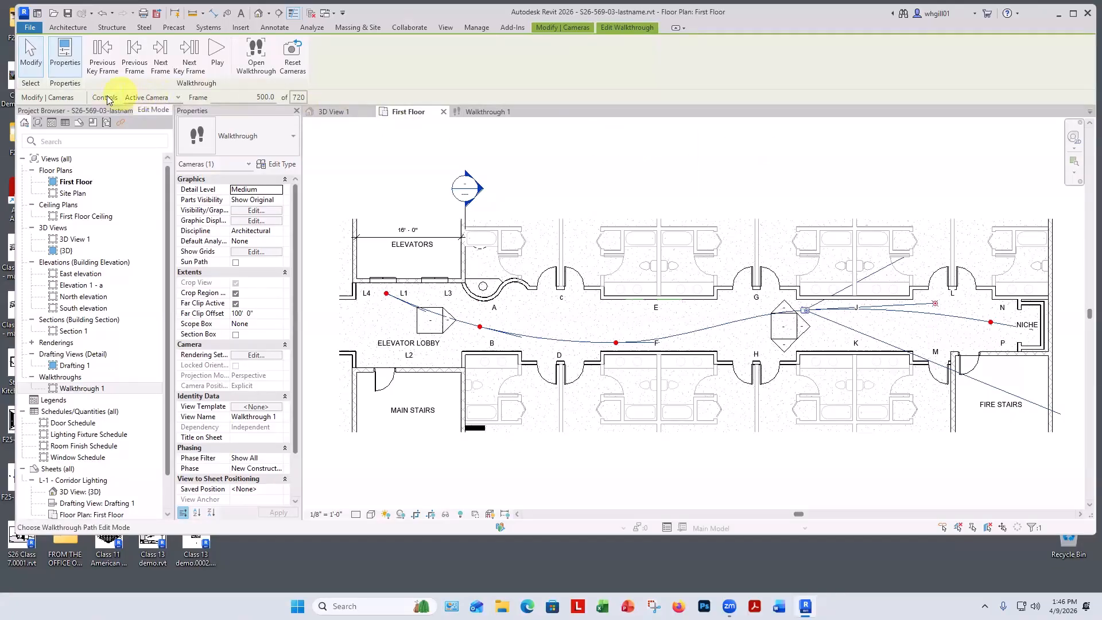
Switch the walkthrough to path editing and nudge the path point near the corridor's diamond symbol slightly south.
{"action": "left_click", "coordinate": [179, 98]}
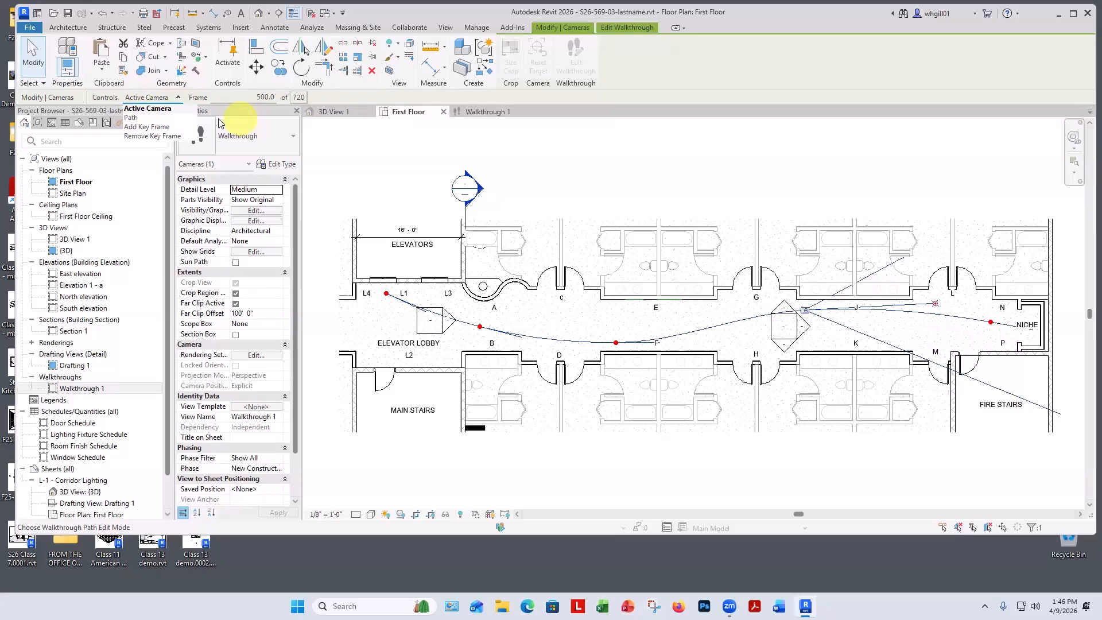
{"action": "left_click", "coordinate": [132, 118]}
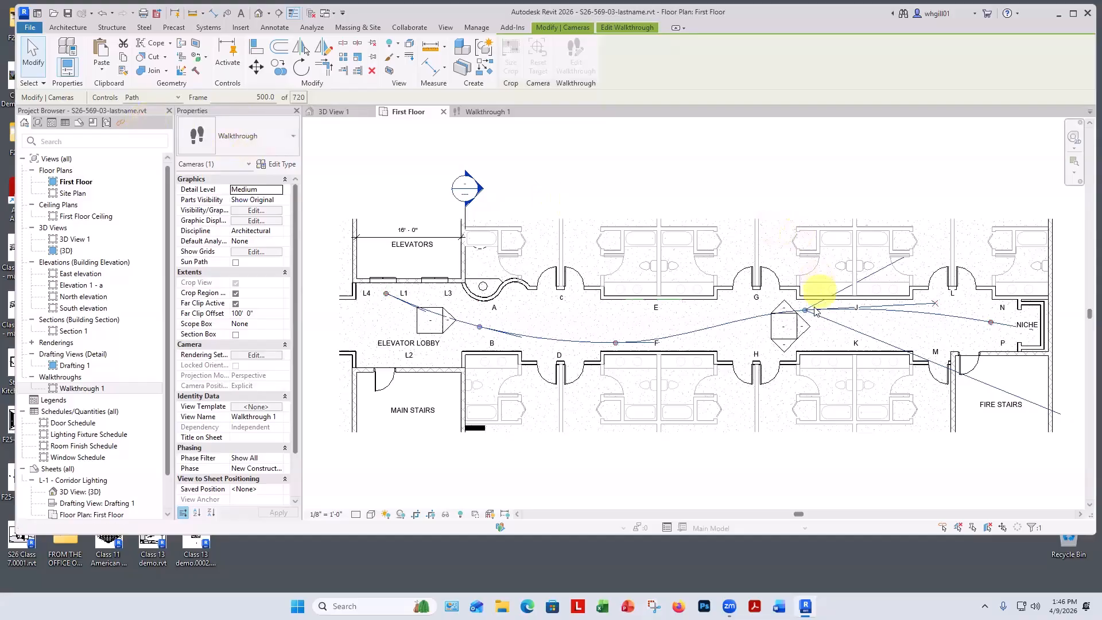
{"action": "scroll", "coordinate": [816, 310], "scroll_direction": "up", "scroll_amount": 2}
{"action": "left_click_drag", "start_coordinate": [802, 310], "coordinate": [810, 325]}
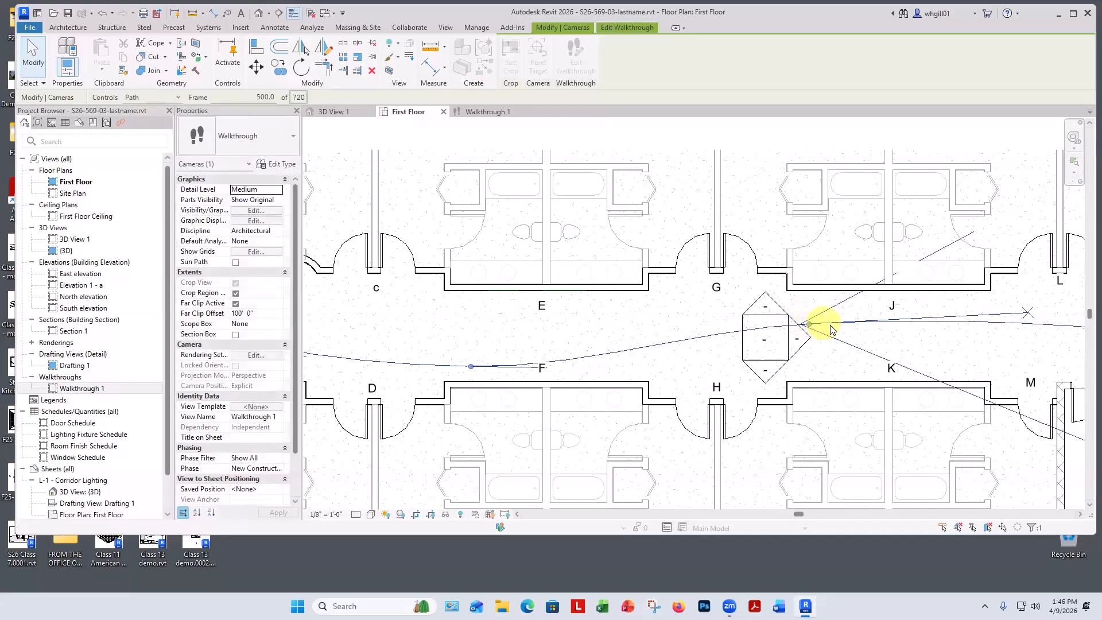
{"action": "scroll", "coordinate": [832, 330], "scroll_direction": "down", "scroll_amount": 2}
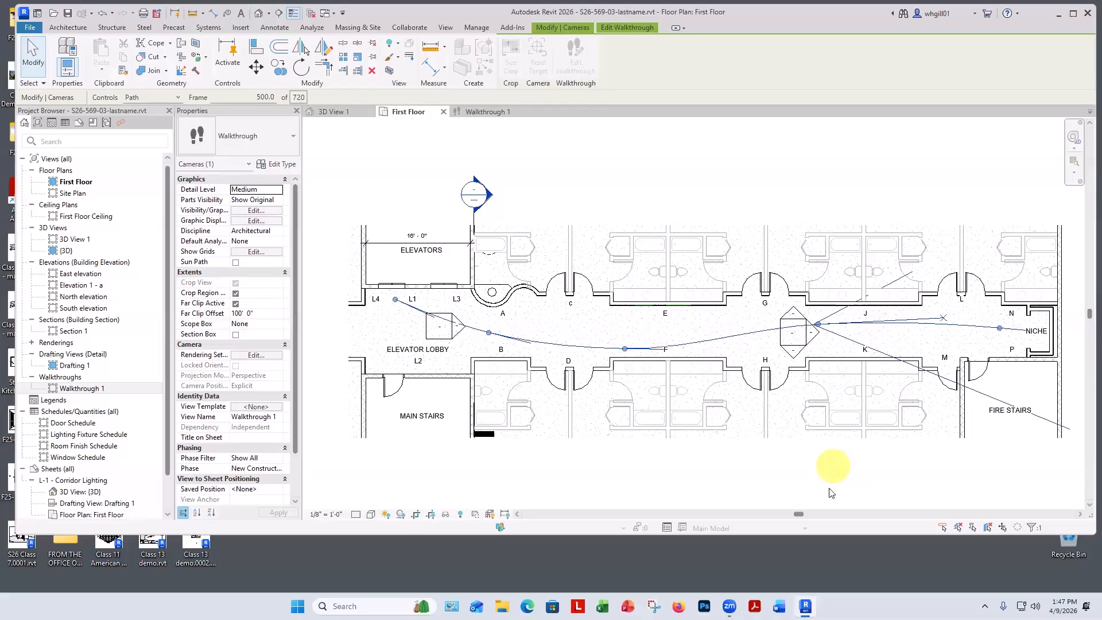
{"action": "left_click", "coordinate": [370, 167]}
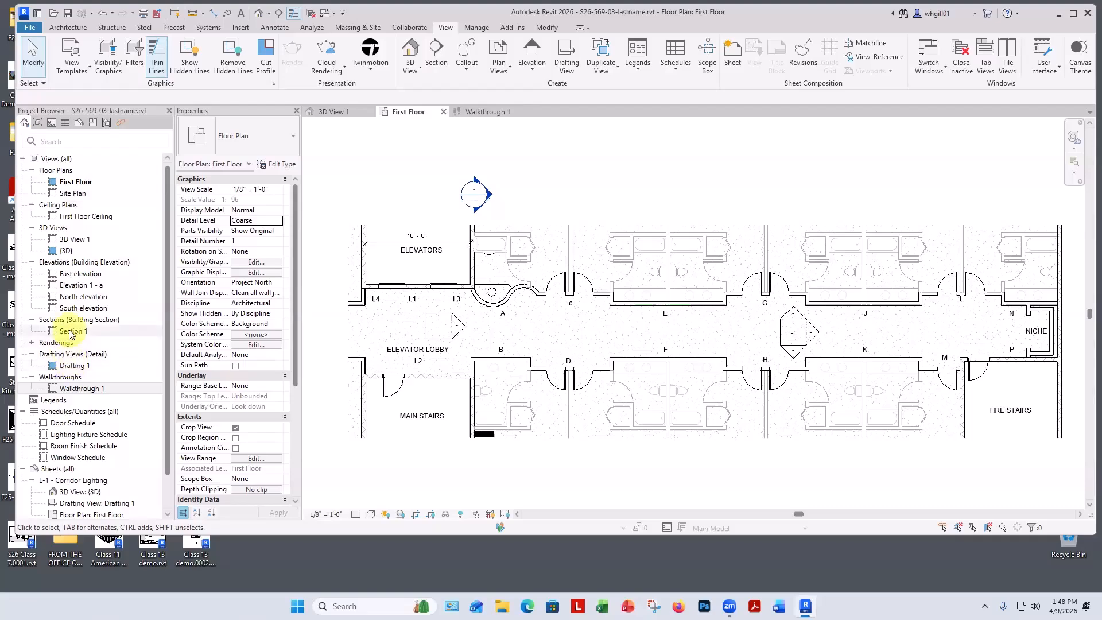
Open the Walkthrough 1 view, select its camera and start editing the walkthrough.
{"action": "left_click", "coordinate": [69, 389]}
{"action": "double_click", "coordinate": [69, 389]}
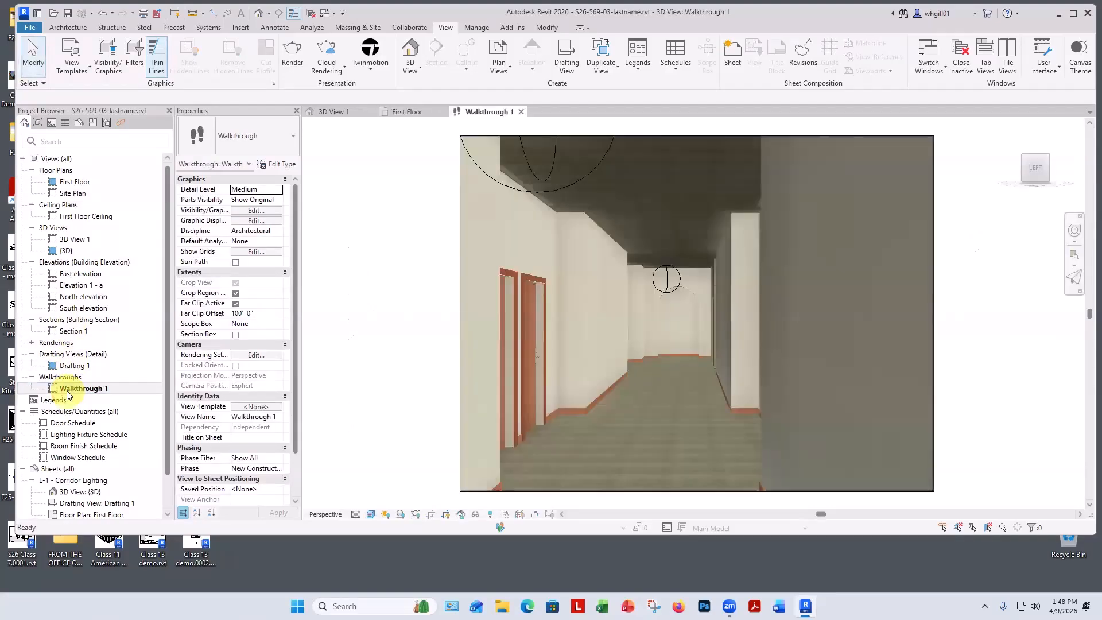
{"action": "left_click", "coordinate": [459, 250]}
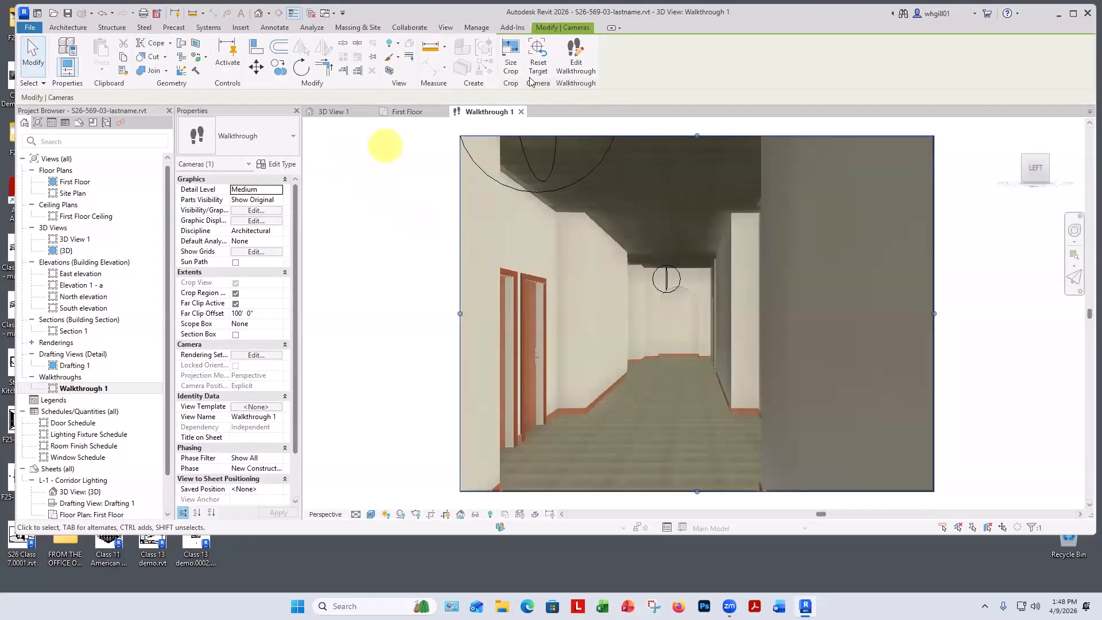
{"action": "left_click", "coordinate": [574, 63]}
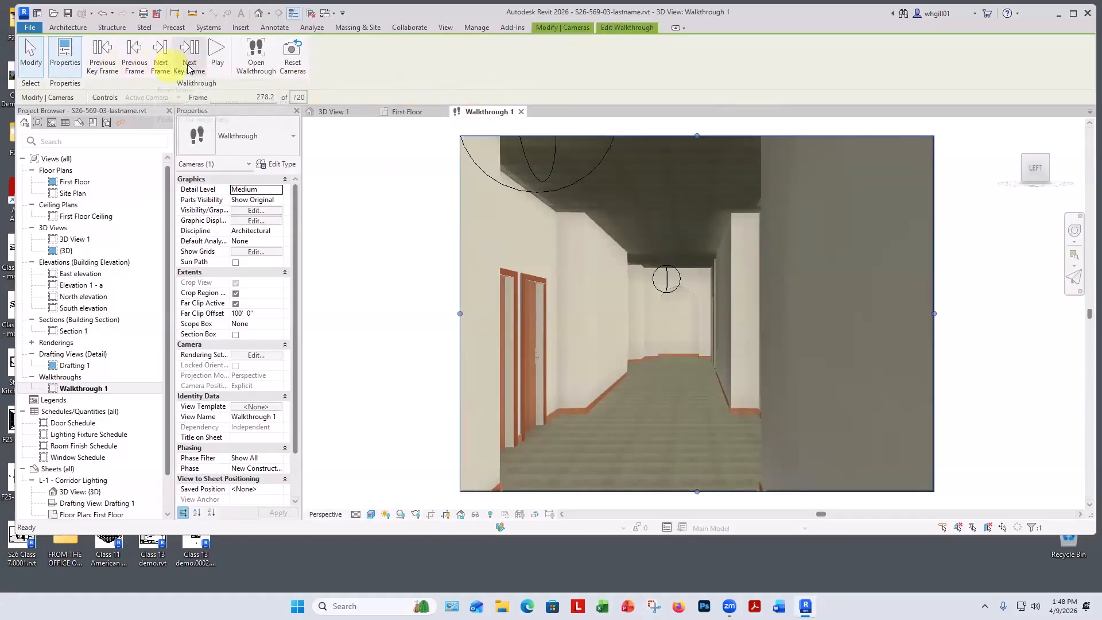
Step back to the first frame, then forward two key frames to frame 276.2.
{"action": "left_click", "coordinate": [103, 67]}
{"action": "left_click", "coordinate": [103, 67]}
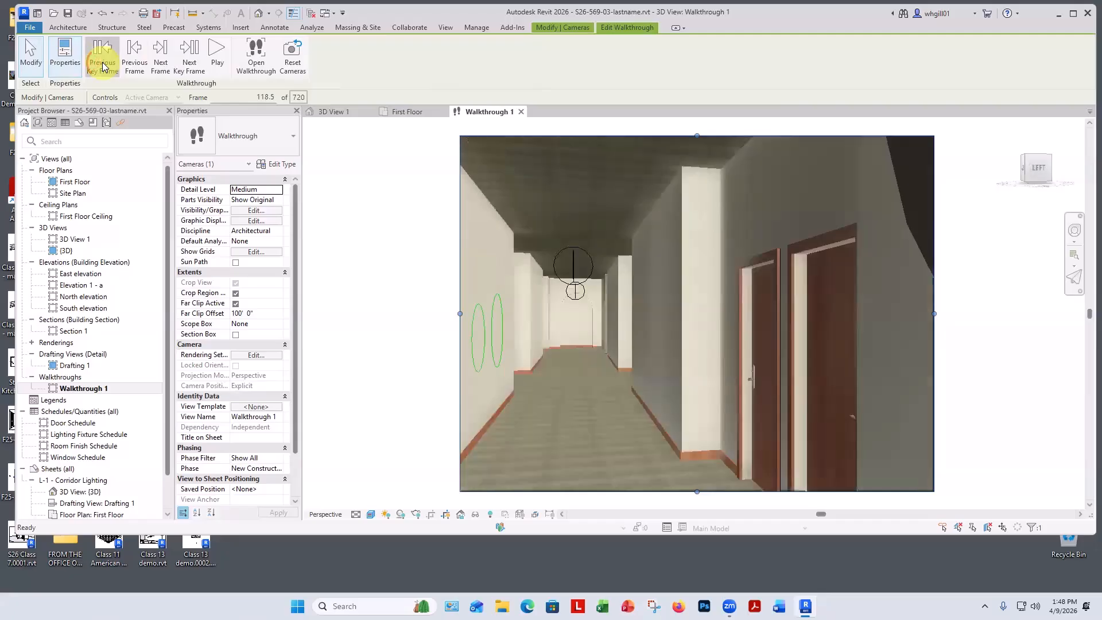
{"action": "left_click", "coordinate": [103, 67]}
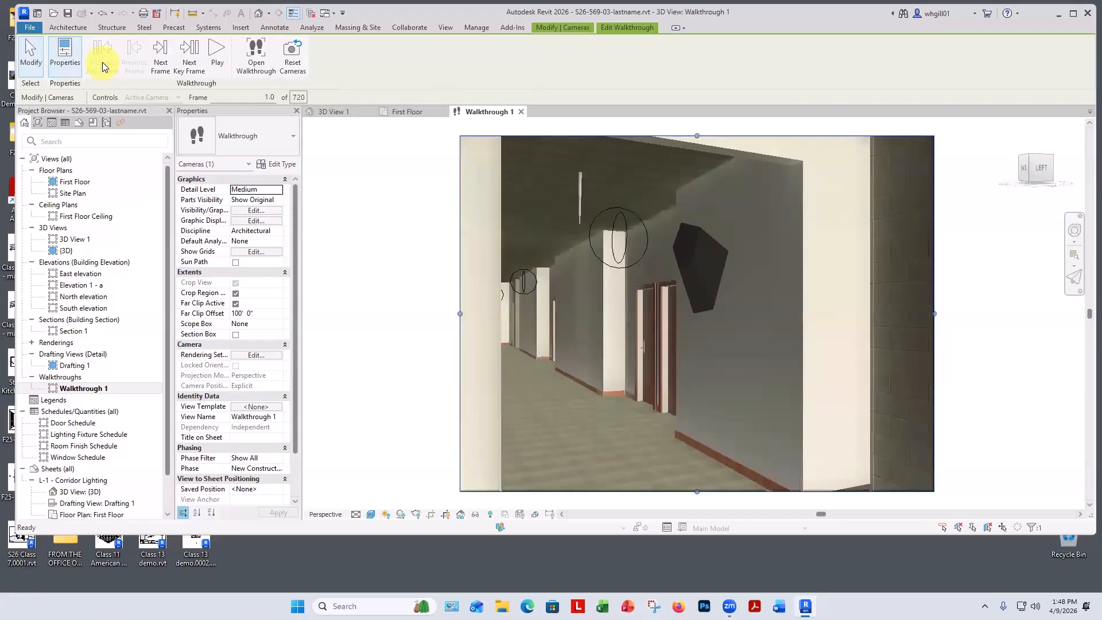
{"action": "left_click", "coordinate": [194, 62]}
{"action": "left_click", "coordinate": [194, 62]}
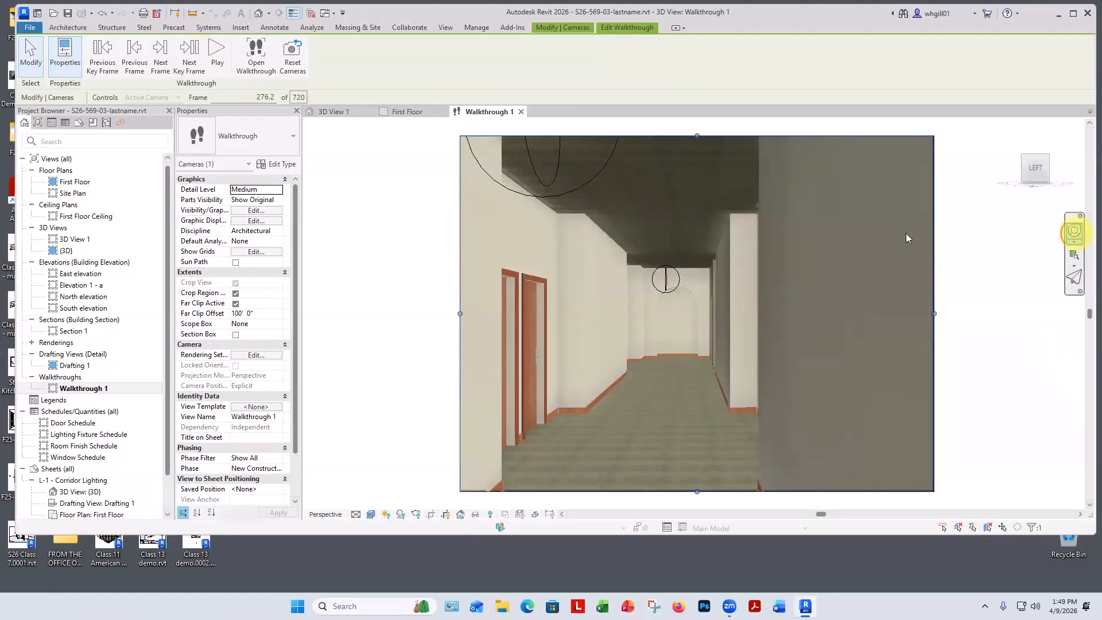
Tilt the camera upward at this key frame using the navigation wheel.
{"action": "left_click", "coordinate": [1073, 229]}
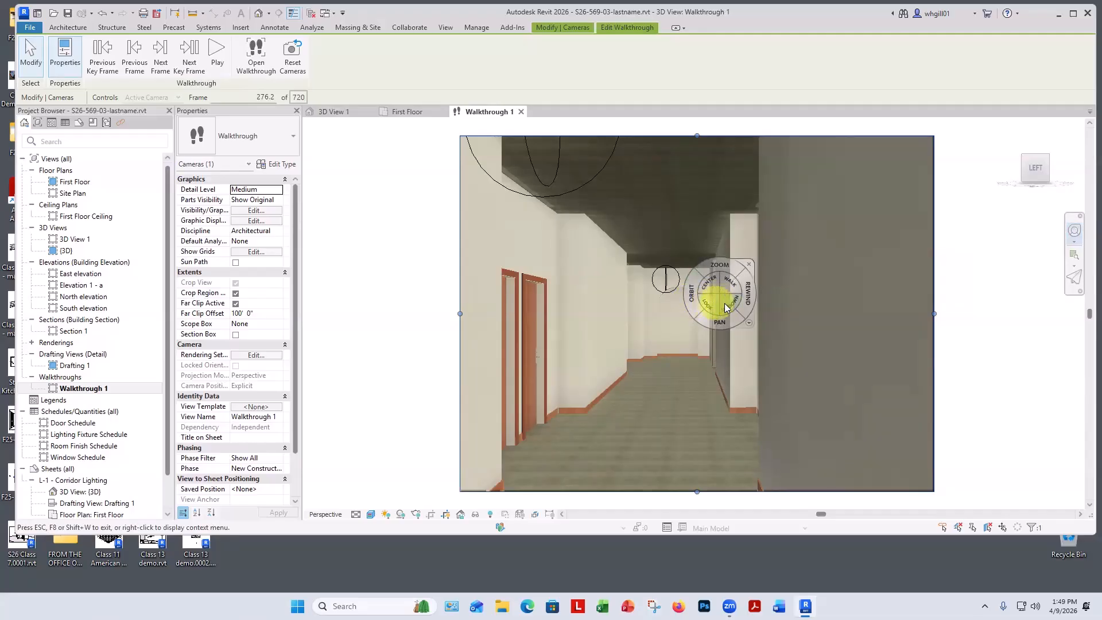
{"action": "left_click_drag", "start_coordinate": [711, 302], "coordinate": [707, 240]}
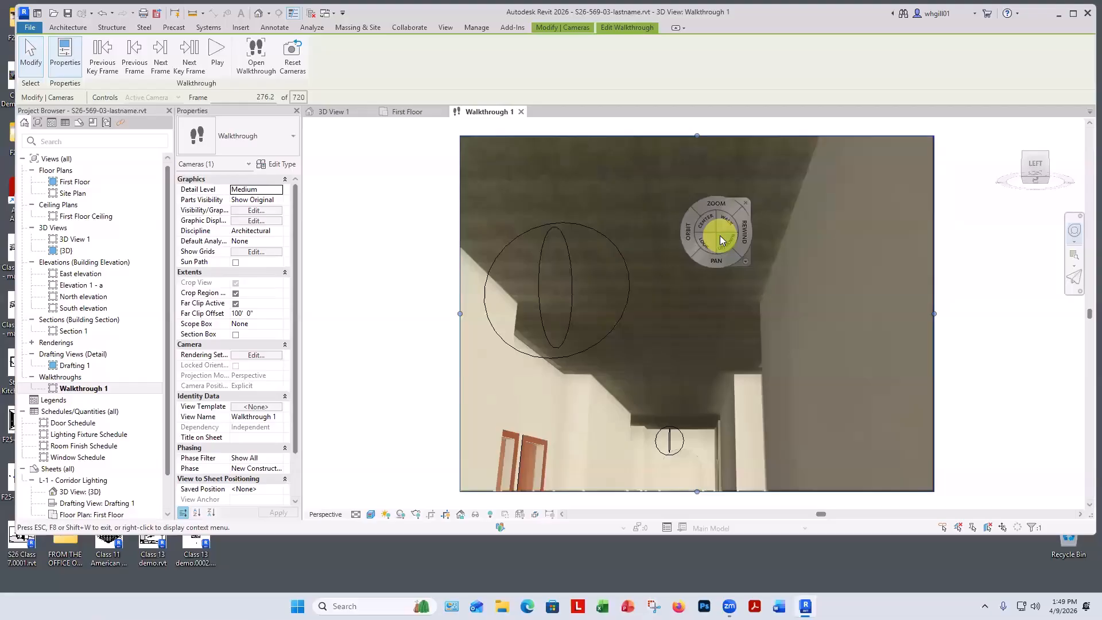
{"action": "left_click", "coordinate": [745, 202]}
Return to the first frame, play the walkthrough, and stop playback.
{"action": "left_click", "coordinate": [99, 57]}
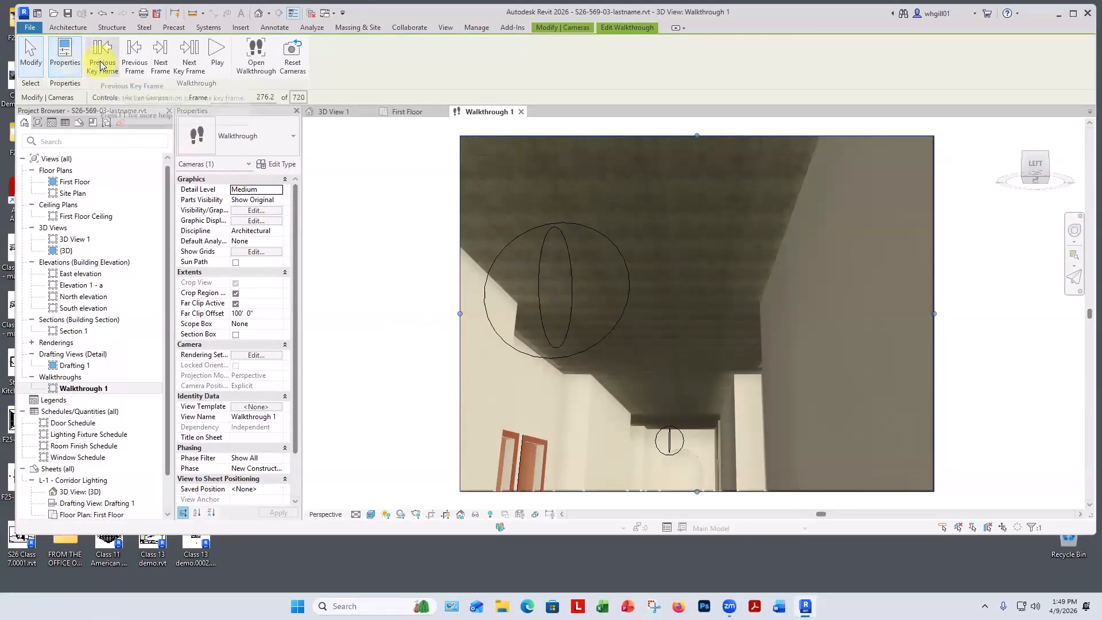
{"action": "left_click", "coordinate": [100, 60]}
{"action": "left_click", "coordinate": [100, 60]}
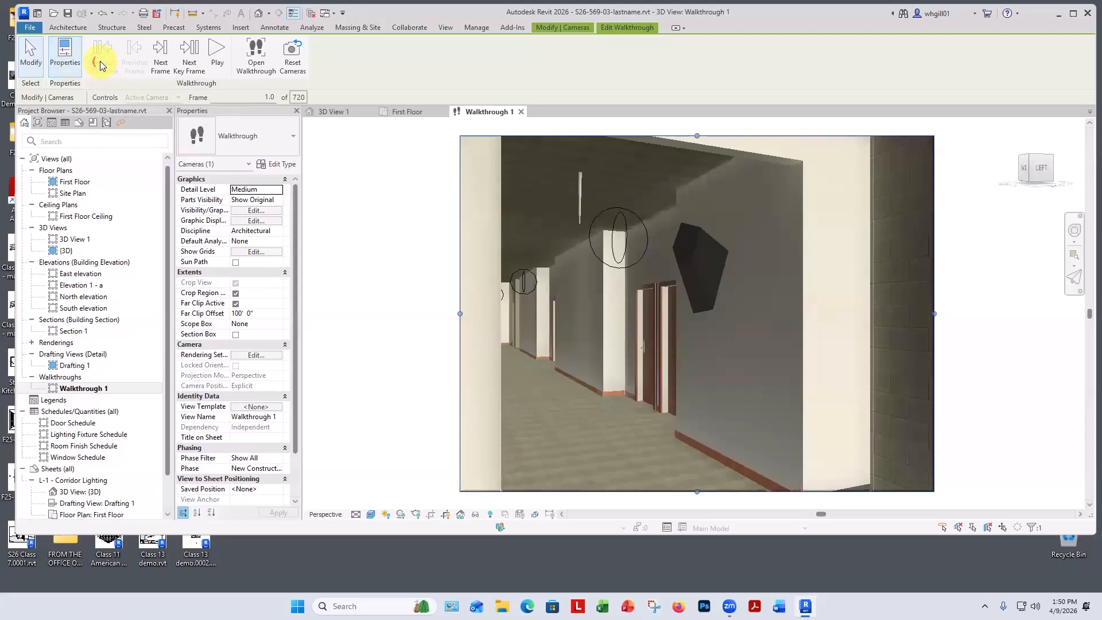
{"action": "left_click", "coordinate": [215, 59]}
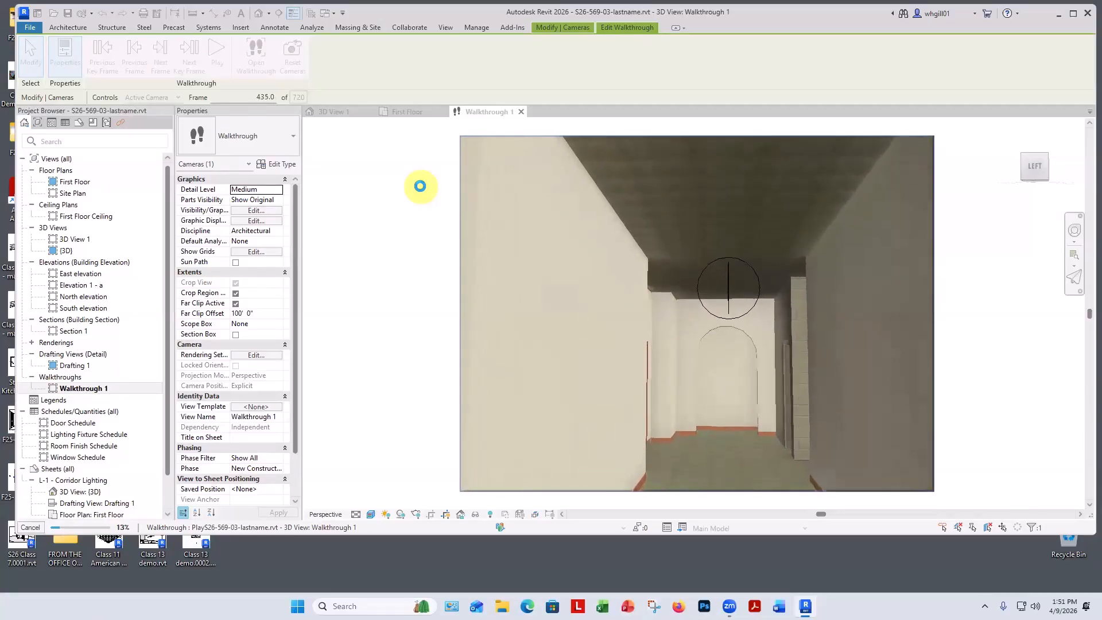
{"action": "key", "text": "Escape"}
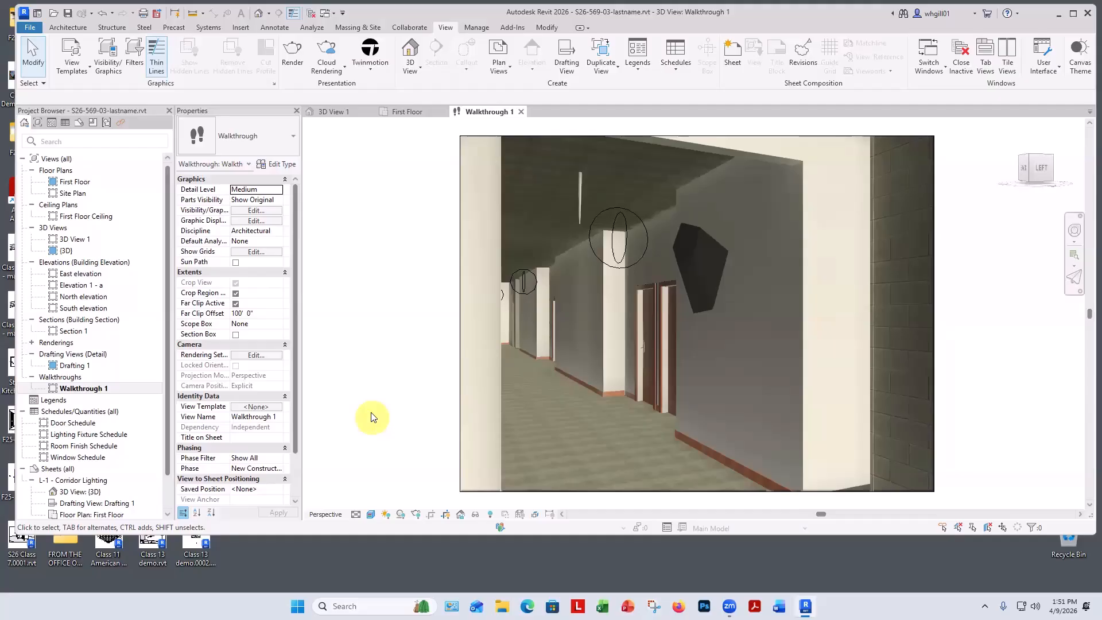
Switch the walkthrough view to the Hidden Line visual style, then edit and play the walkthrough.
{"action": "left_click", "coordinate": [372, 514]}
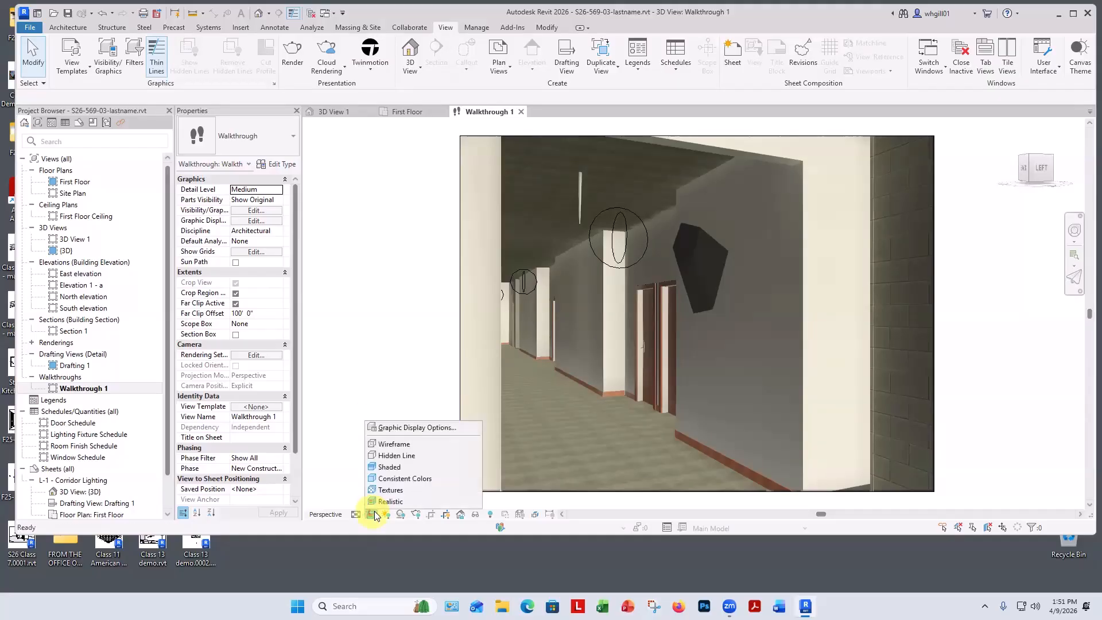
{"action": "left_click", "coordinate": [386, 456]}
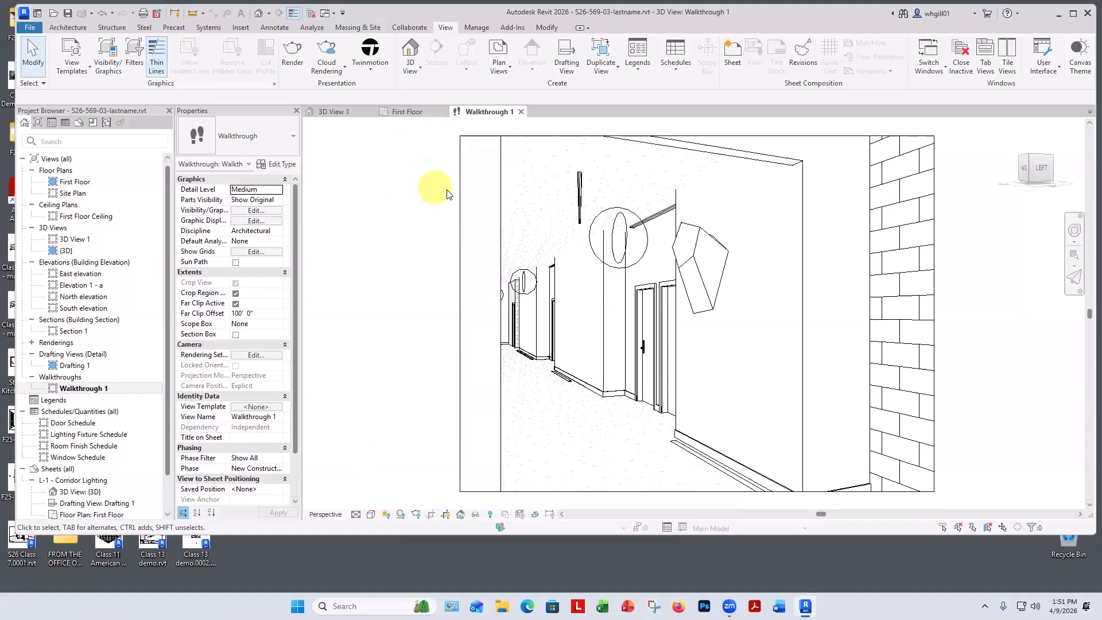
{"action": "left_click", "coordinate": [459, 195]}
{"action": "left_click", "coordinate": [574, 56]}
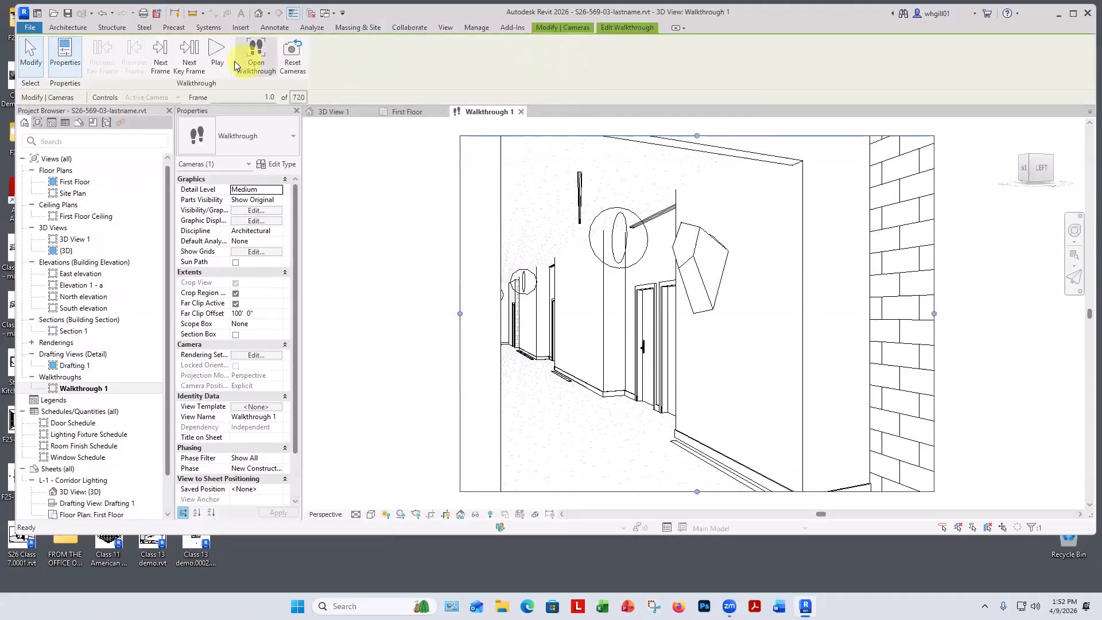
{"action": "left_click", "coordinate": [218, 55]}
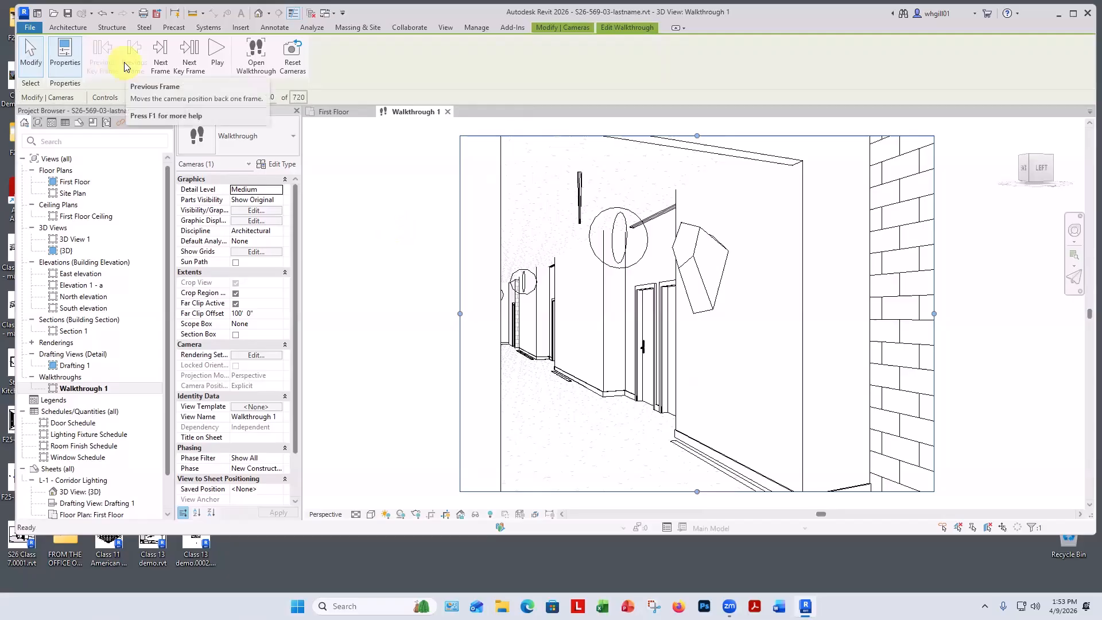
Step forward to the key frame at frame 276.2 and turn and zoom the camera with the navigation wheel.
{"action": "left_click", "coordinate": [190, 65]}
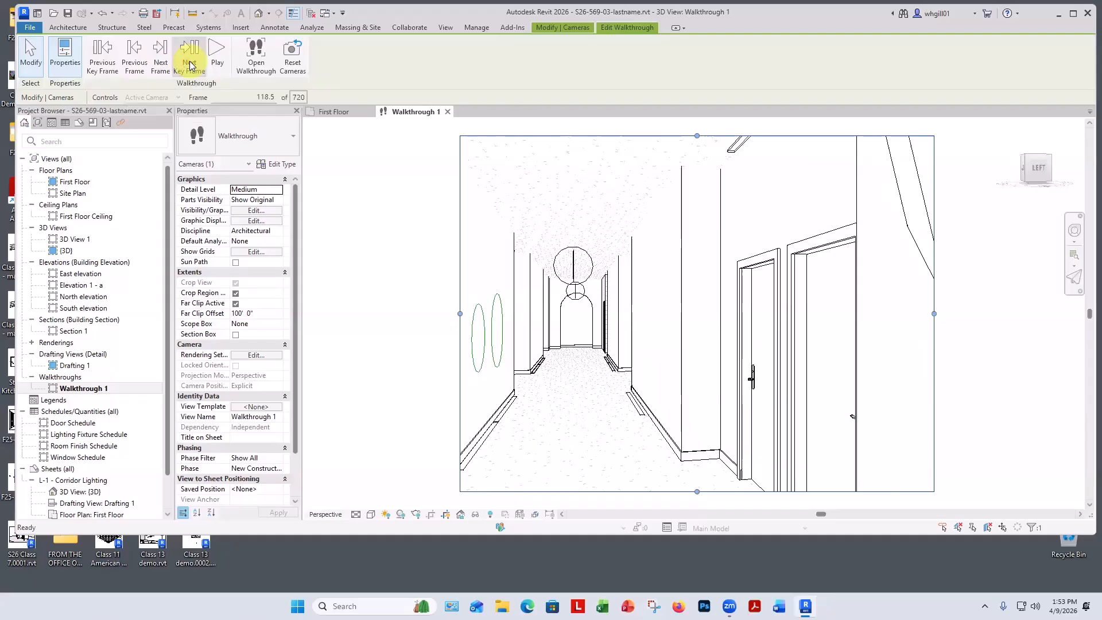
{"action": "left_click", "coordinate": [191, 65]}
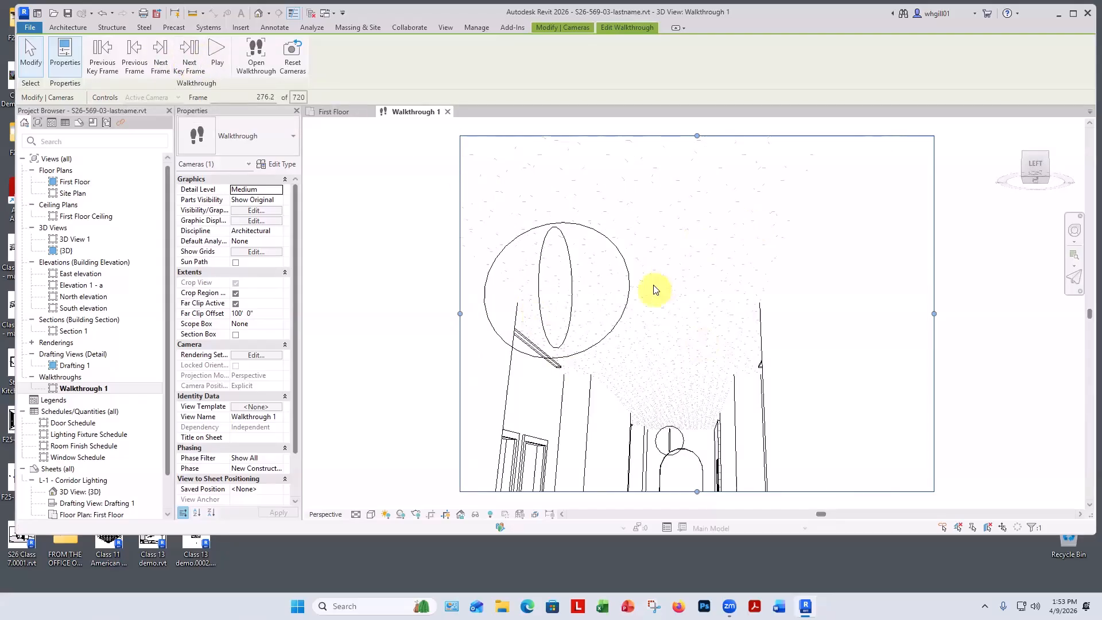
{"action": "left_click", "coordinate": [1075, 231]}
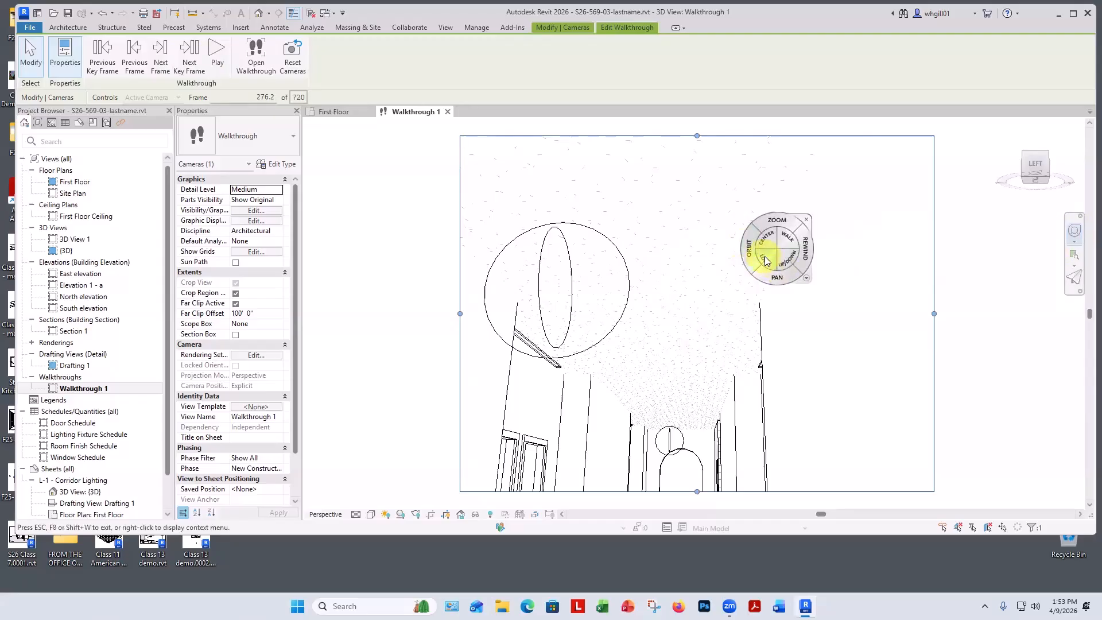
{"action": "left_click_drag", "start_coordinate": [768, 255], "coordinate": [488, 314]}
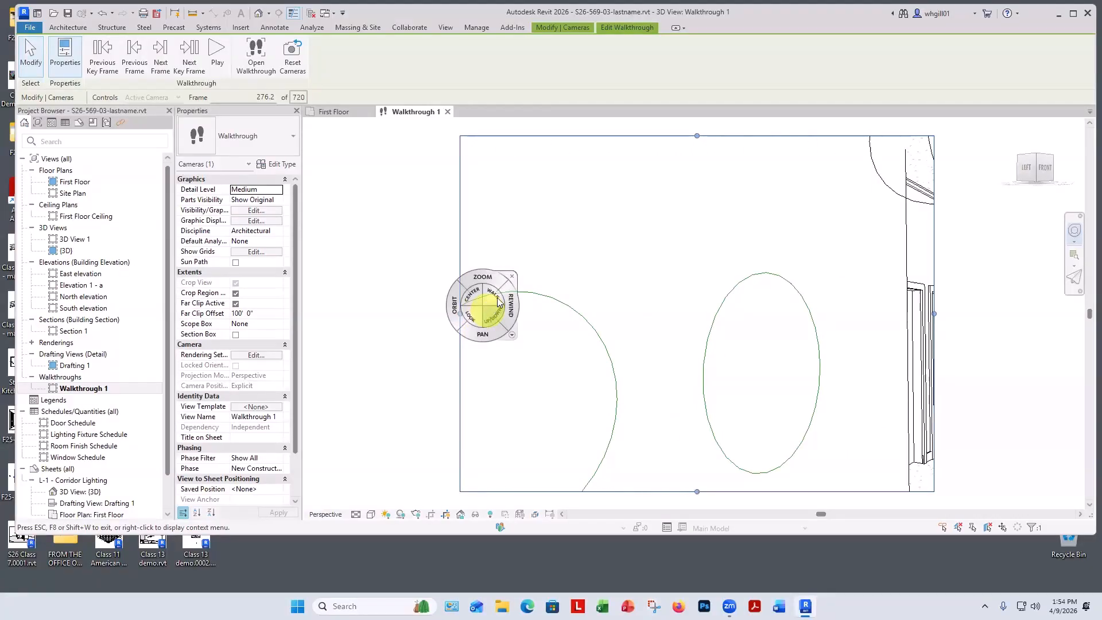
{"action": "left_click_drag", "start_coordinate": [494, 281], "coordinate": [493, 290]}
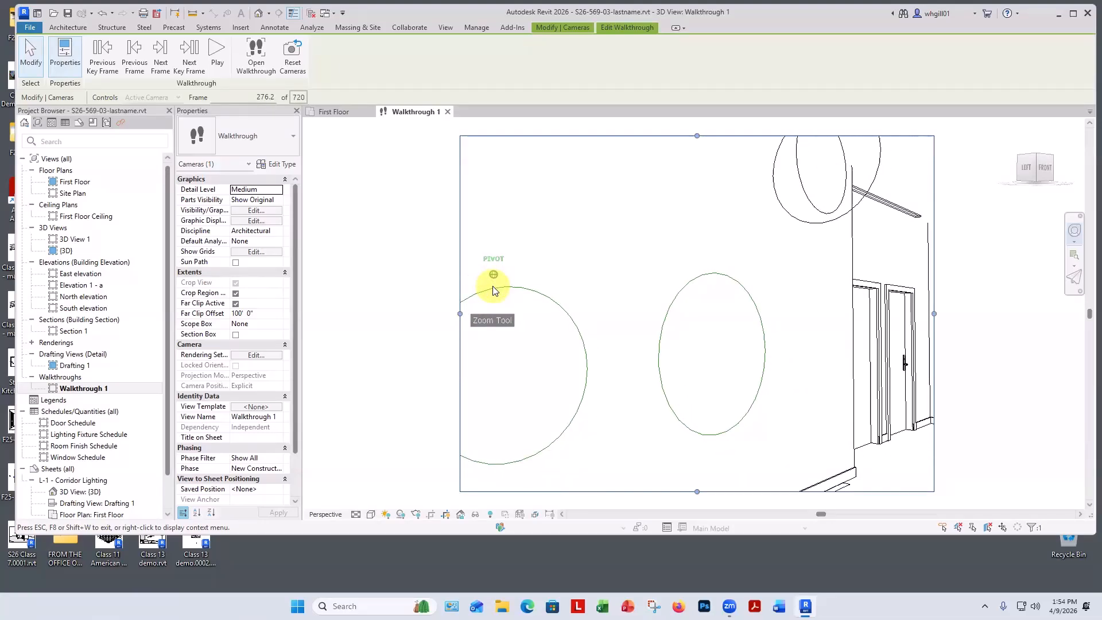
{"action": "left_click_drag", "start_coordinate": [493, 290], "coordinate": [494, 269]}
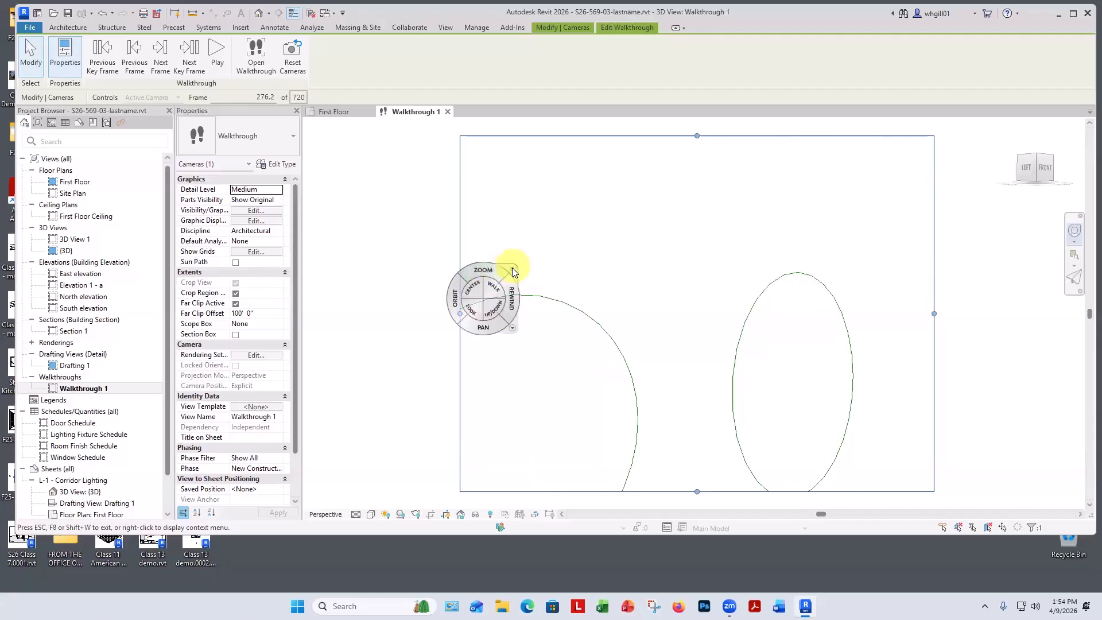
{"action": "left_click", "coordinate": [512, 270]}
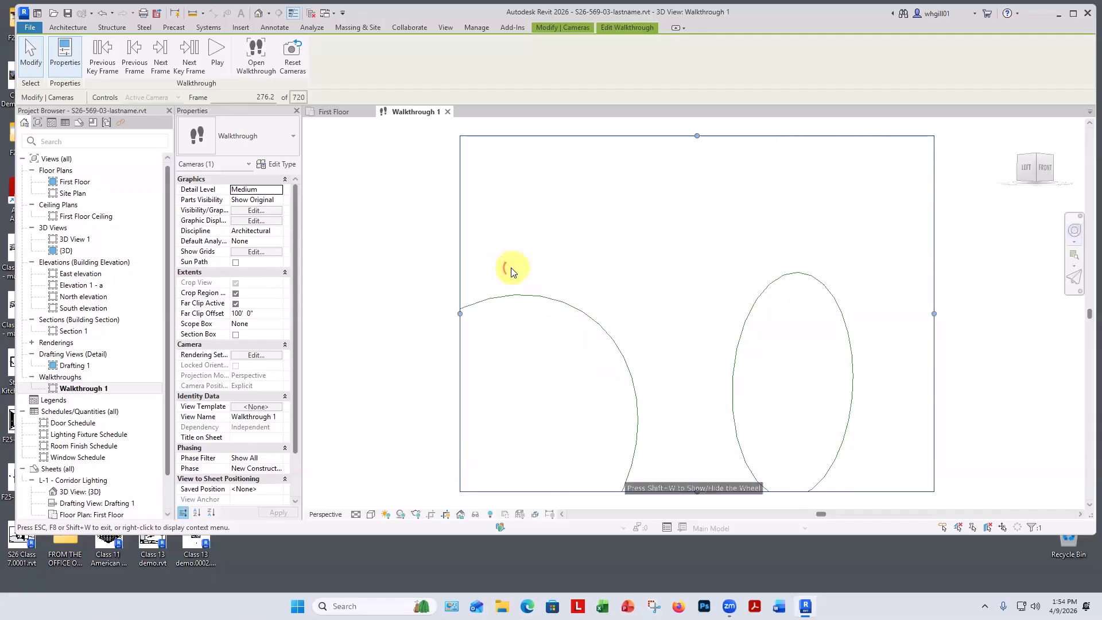
Return to the first frame and play the walkthrough.
{"action": "left_click", "coordinate": [103, 65]}
{"action": "left_click", "coordinate": [102, 64]}
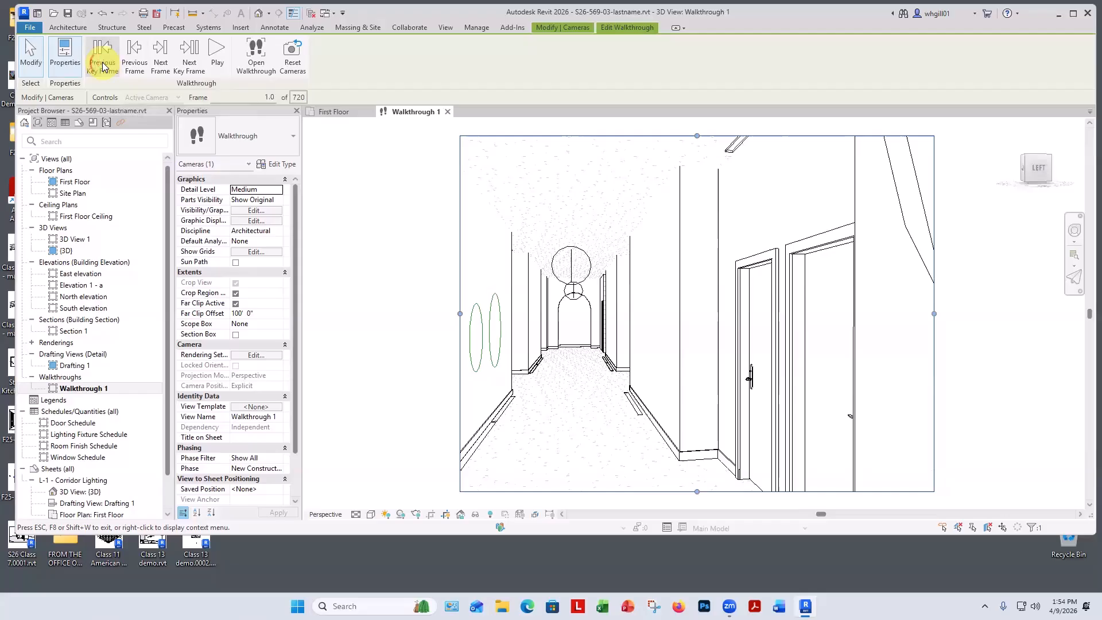
{"action": "left_click", "coordinate": [216, 60]}
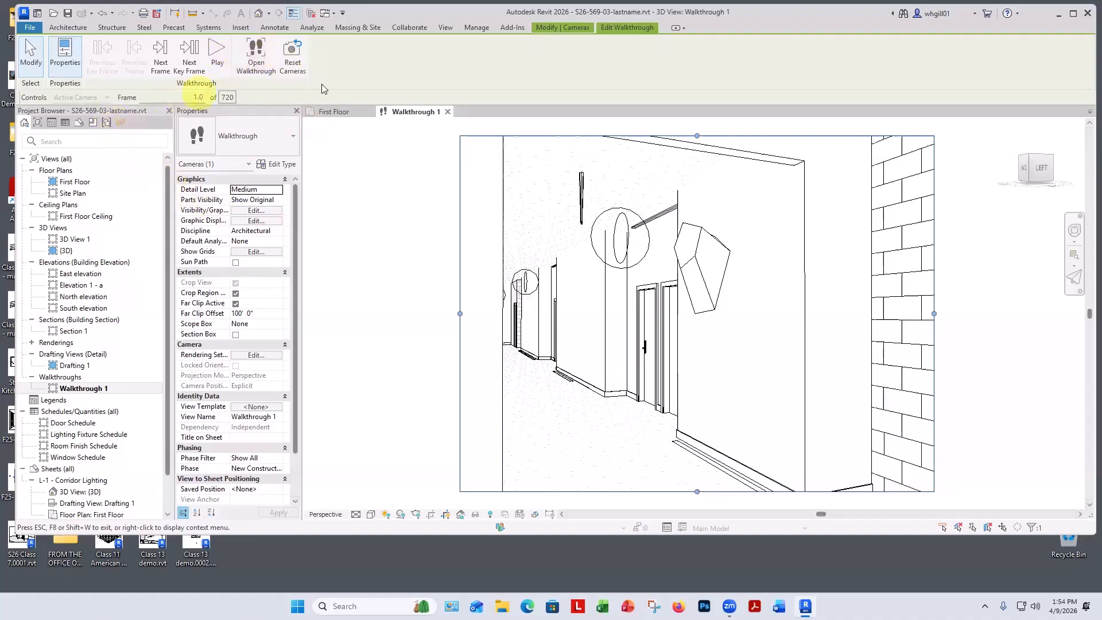
Exit and restart walkthrough editing, then step forward key frames to frame 505.8.
{"action": "left_click", "coordinate": [260, 60]}
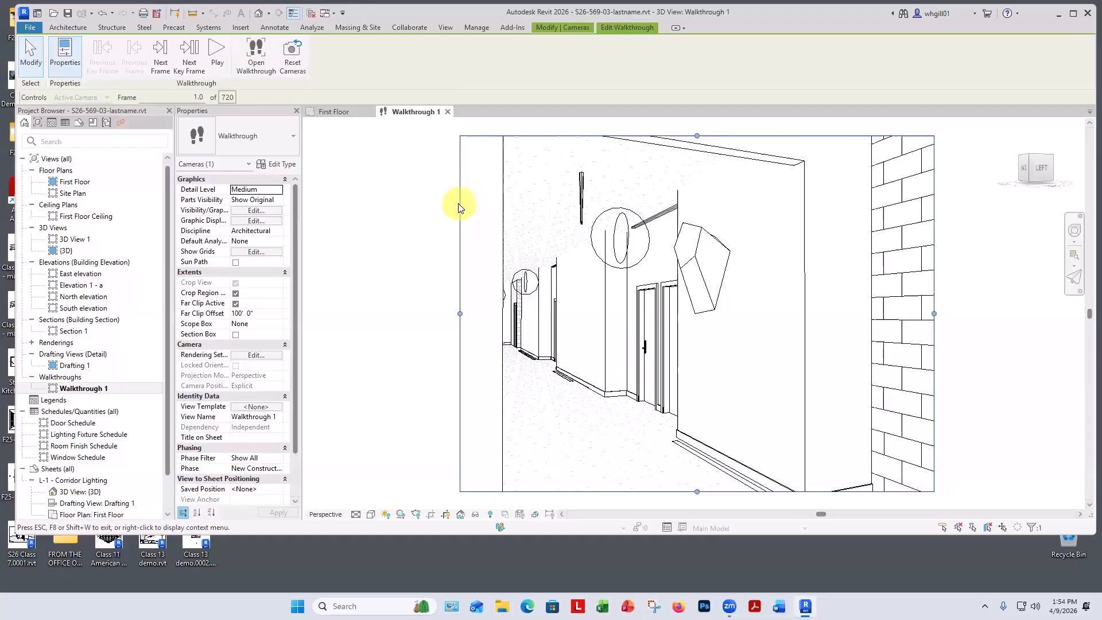
{"action": "key", "text": "Escape"}
{"action": "key", "text": "Escape"}
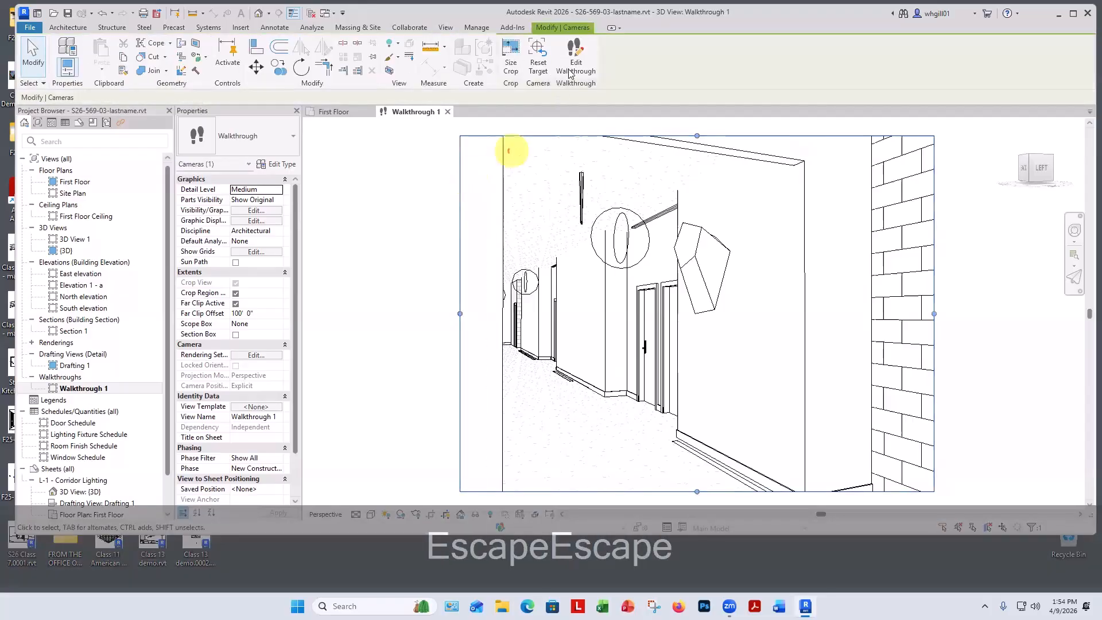
{"action": "left_click", "coordinate": [571, 61]}
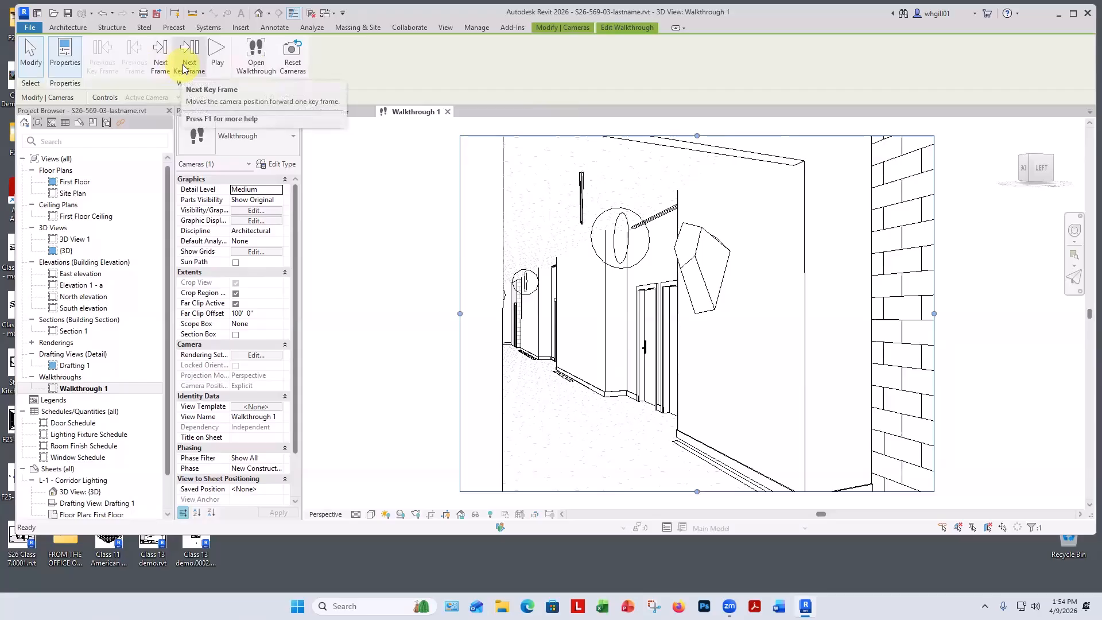
{"action": "left_click", "coordinate": [185, 69]}
{"action": "left_click", "coordinate": [184, 69]}
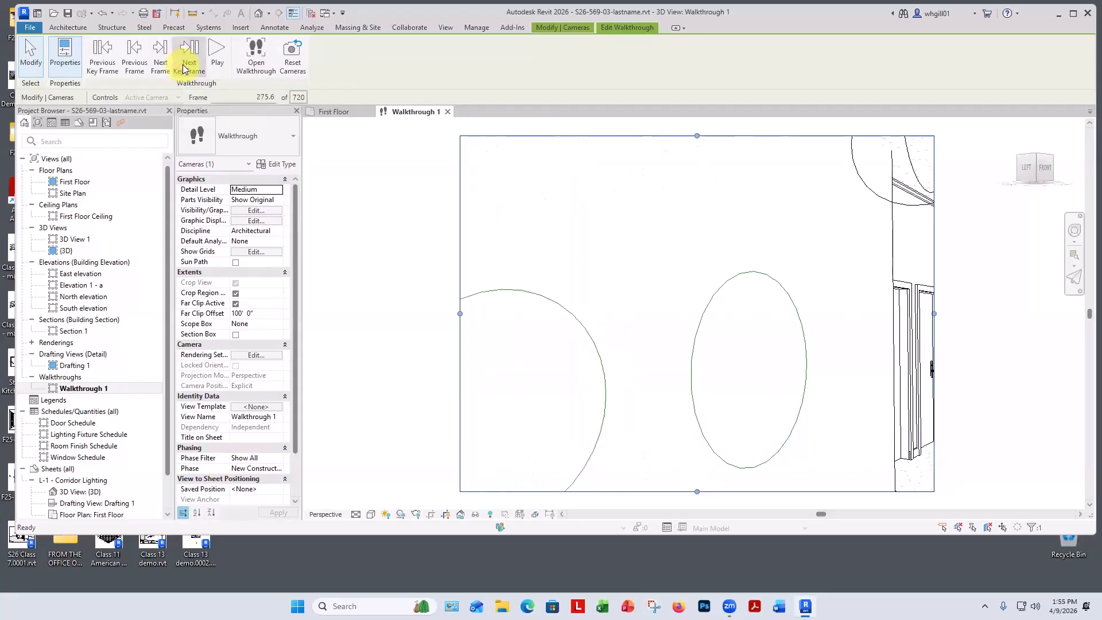
{"action": "left_click", "coordinate": [185, 69]}
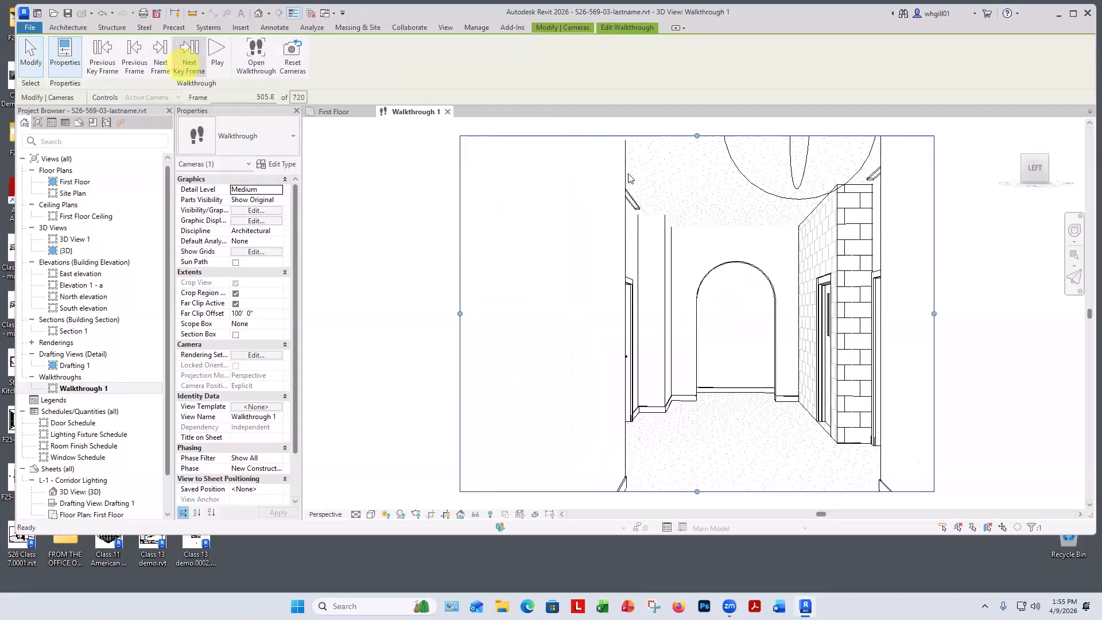
Turn the camera toward the corridor doors at this key frame with the navigation wheel's Look tool.
{"action": "left_click", "coordinate": [1070, 232]}
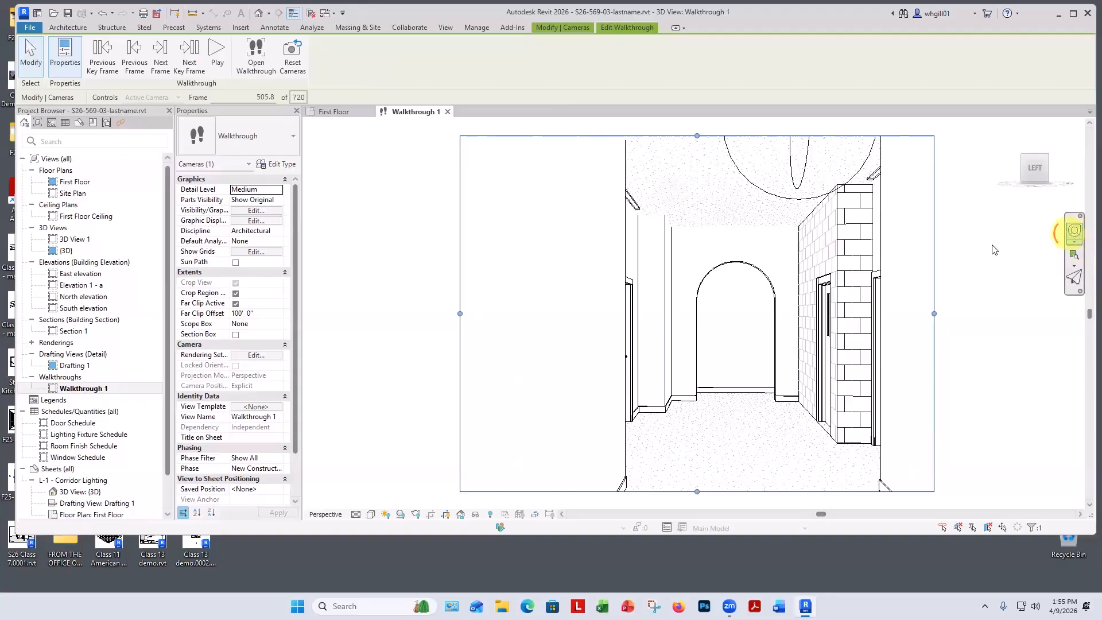
{"action": "left_click", "coordinate": [1074, 234]}
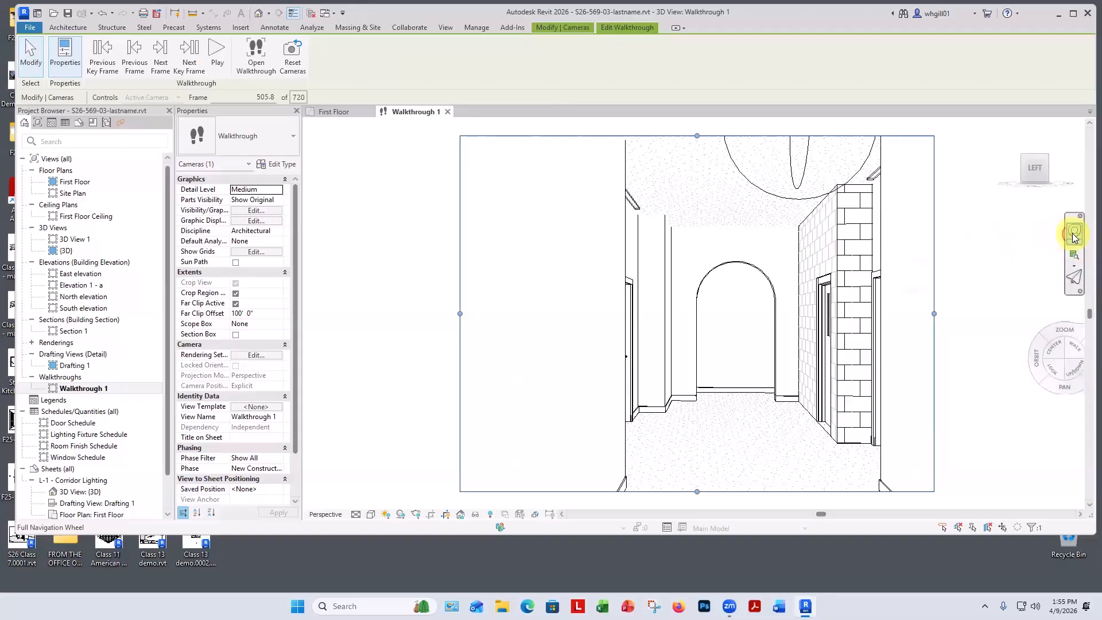
{"action": "left_click_drag", "start_coordinate": [822, 297], "coordinate": [719, 312]}
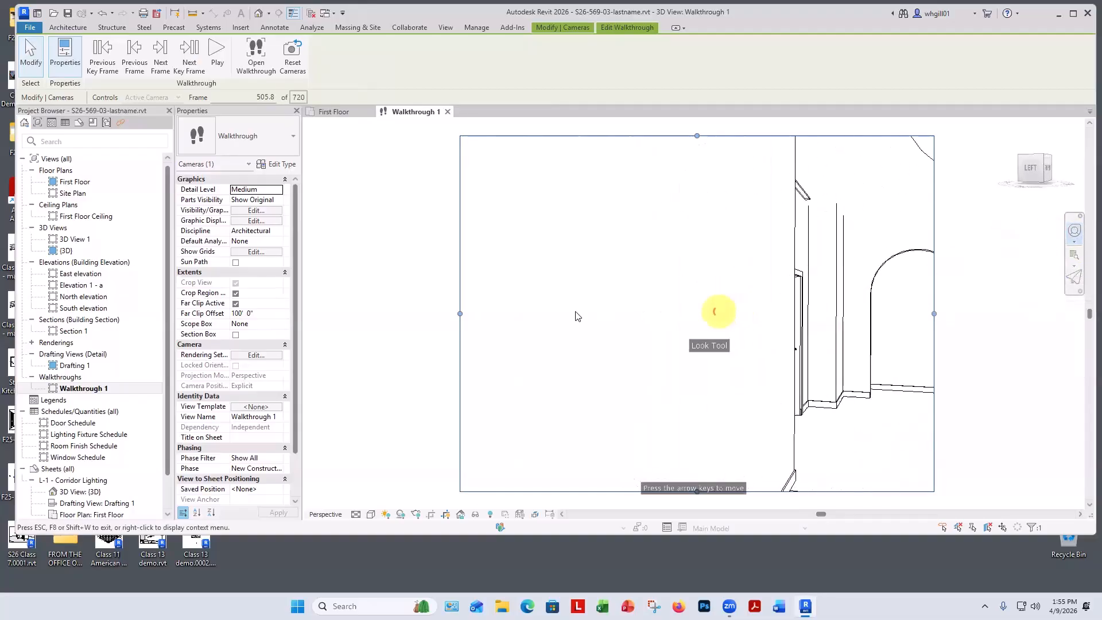
{"action": "mouse_move", "coordinate": [577, 317]}
{"action": "left_mouse_down"}
{"action": "mouse_move", "coordinate": [386, 312]}
{"action": "mouse_move", "coordinate": [1052, 337]}
{"action": "mouse_move", "coordinate": [660, 362]}
{"action": "mouse_move", "coordinate": [564, 315]}
{"action": "left_mouse_up"}
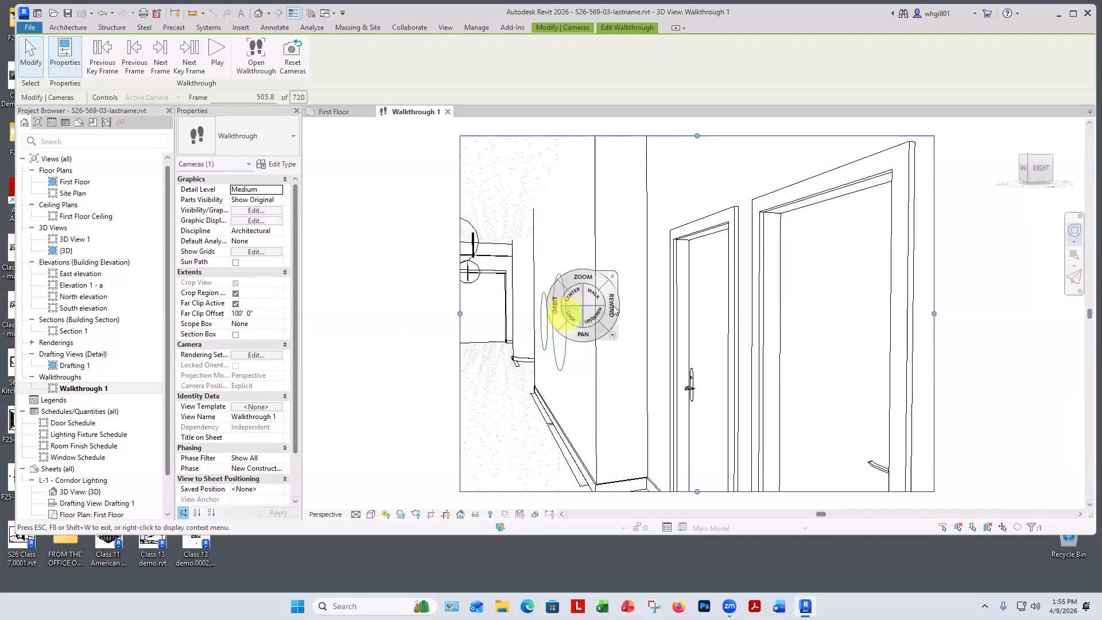
{"action": "left_click", "coordinate": [622, 275]}
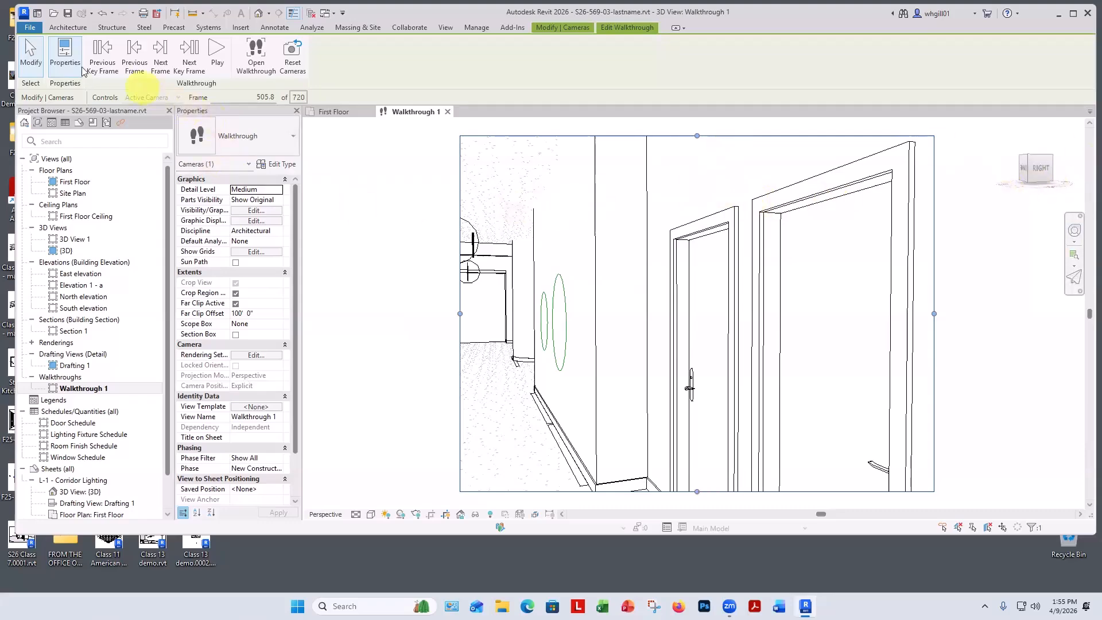
Step back to the first frame and play the walkthrough again.
{"action": "left_click", "coordinate": [104, 62]}
{"action": "left_click", "coordinate": [104, 62]}
{"action": "left_click", "coordinate": [103, 62]}
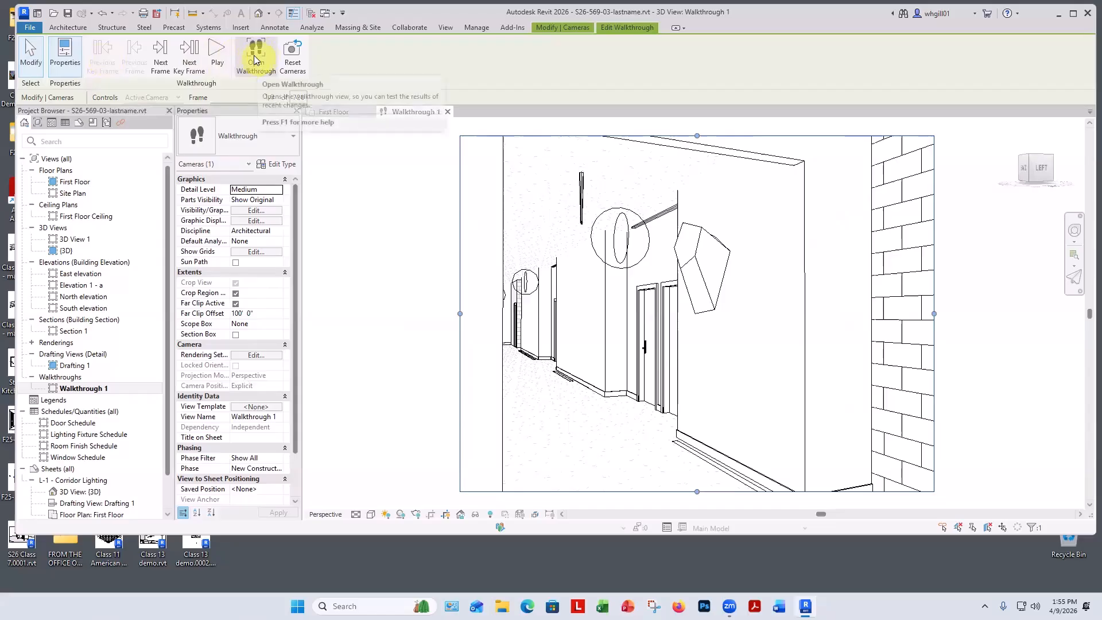
{"action": "left_click", "coordinate": [216, 59]}
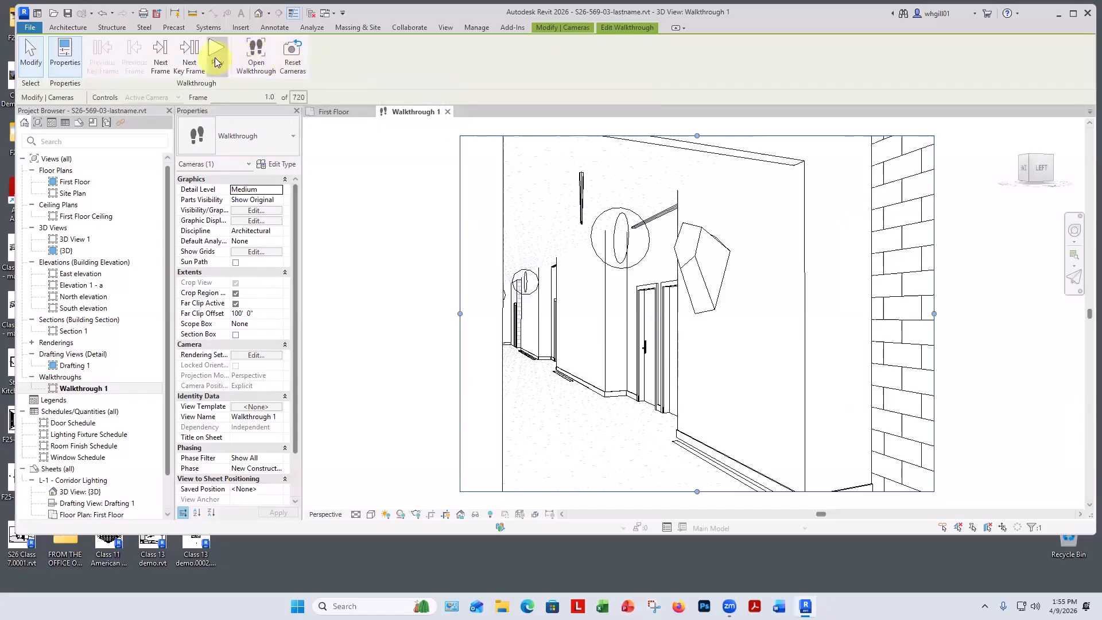
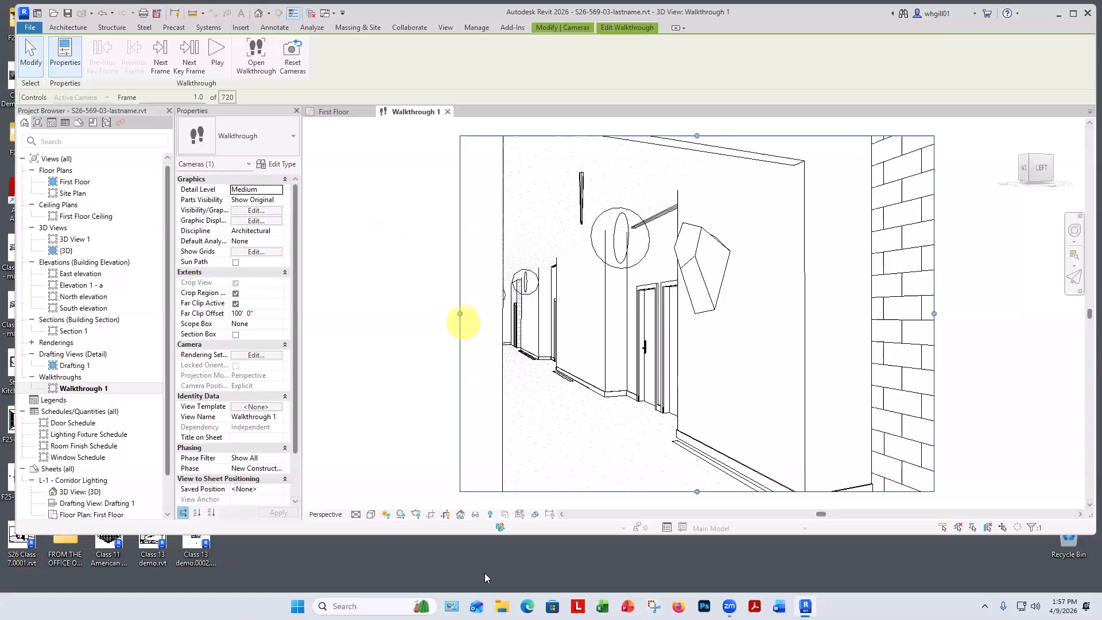
Set the walkthrough view's visual style to Realistic.
{"action": "left_click", "coordinate": [370, 513]}
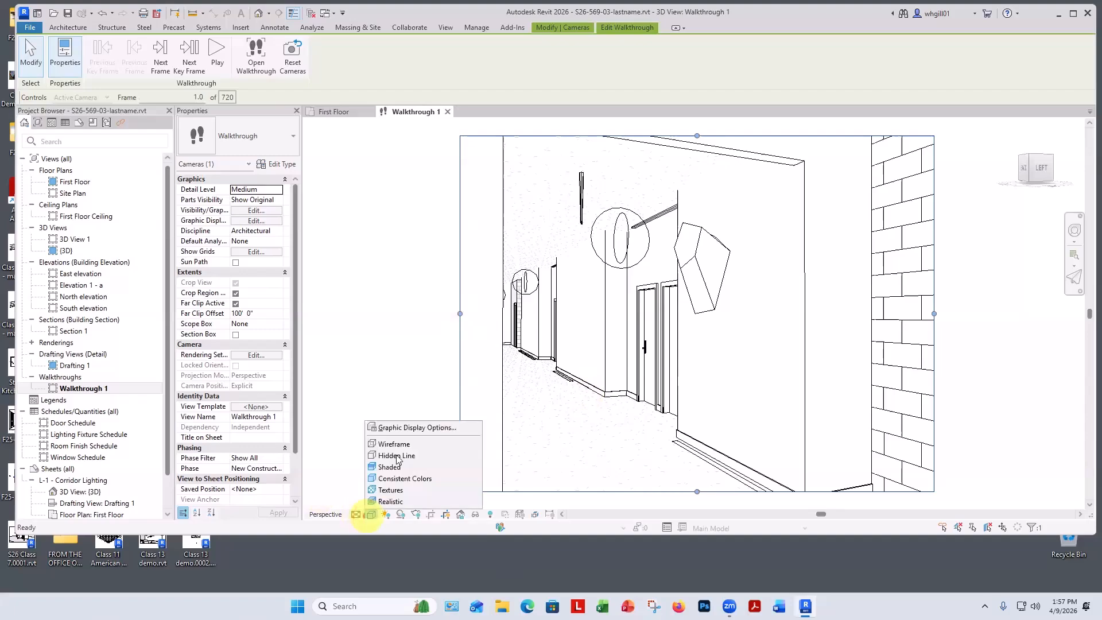
{"action": "left_click", "coordinate": [396, 501]}
{"action": "left_click", "coordinate": [371, 514]}
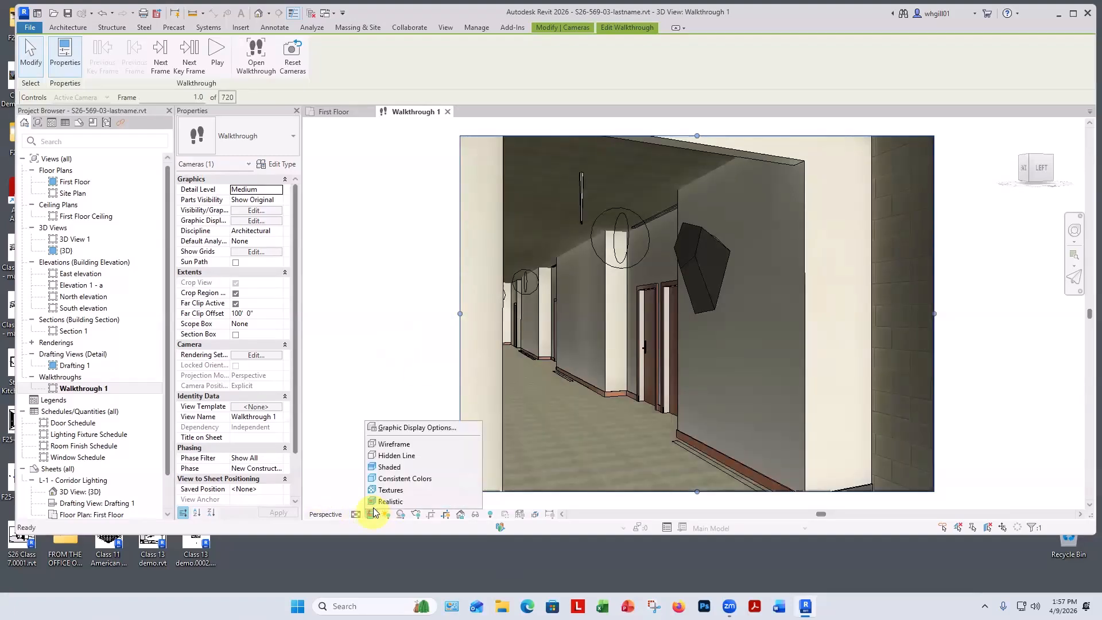
Turn on ambient shadows in the Graphic Display Options for the walkthrough view and apply them.
{"action": "left_click", "coordinate": [393, 423]}
{"action": "left_click", "coordinate": [418, 168]}
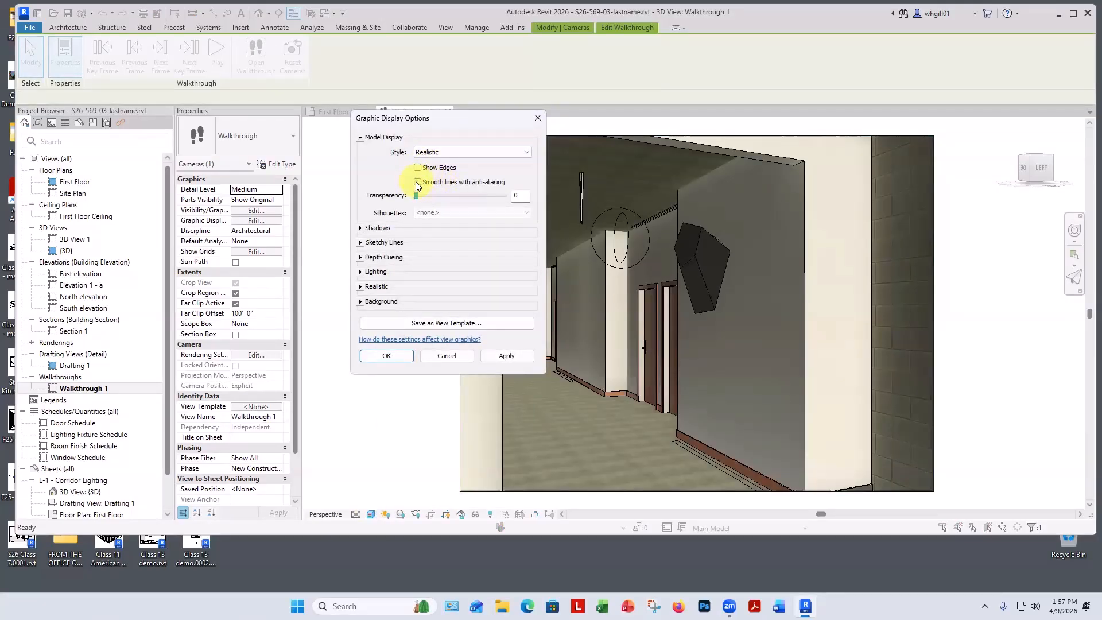
{"action": "left_click", "coordinate": [362, 229]}
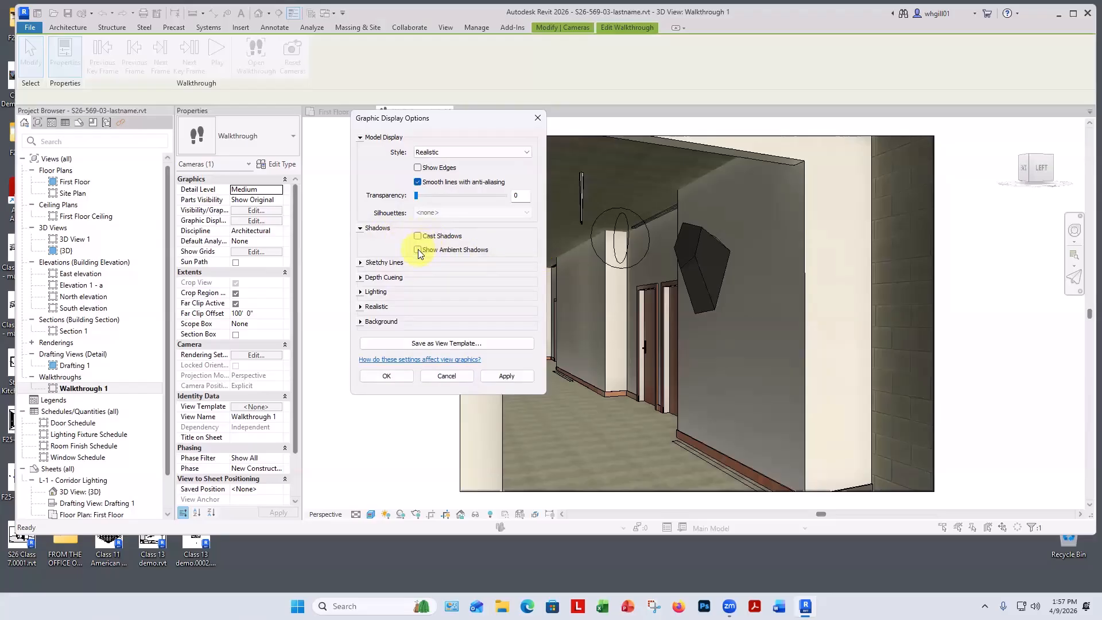
{"action": "left_click", "coordinate": [505, 376]}
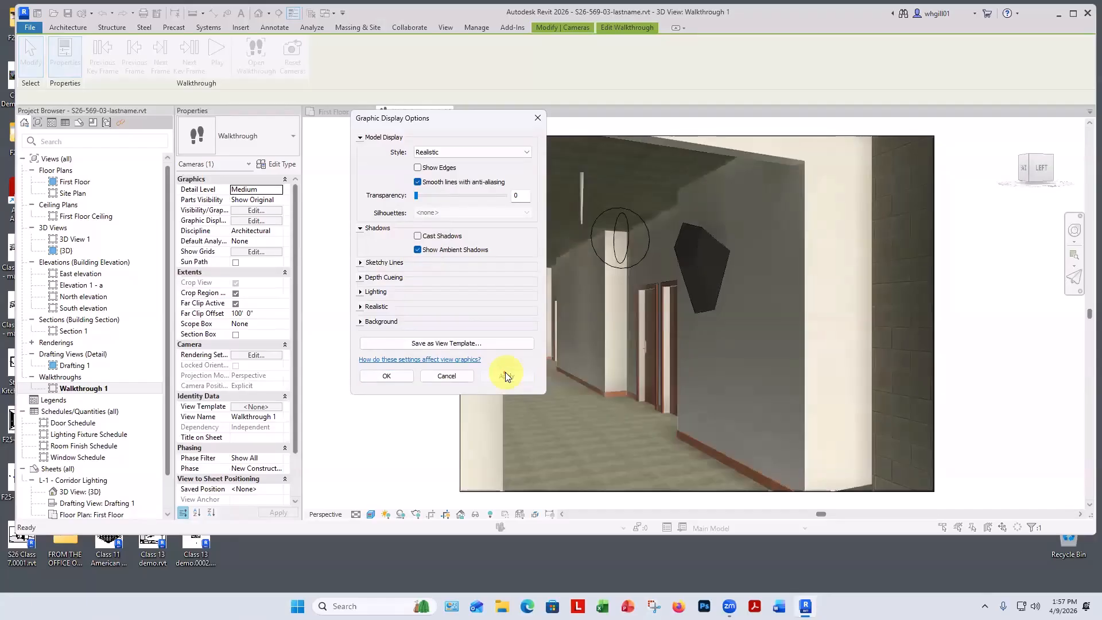
{"action": "left_click", "coordinate": [704, 440]}
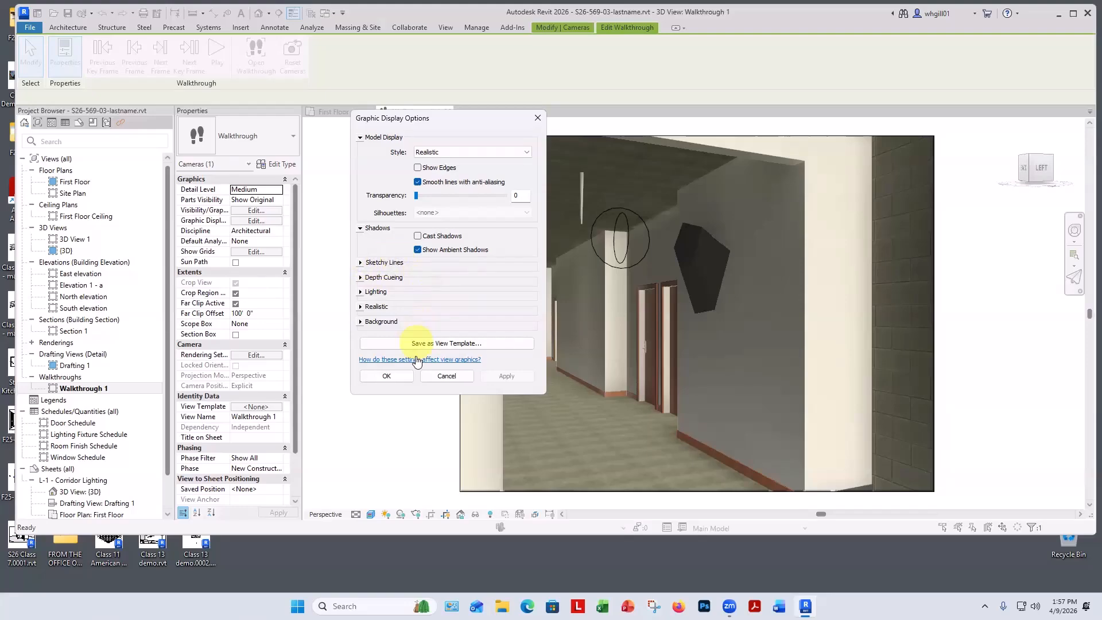
{"action": "left_click", "coordinate": [402, 376]}
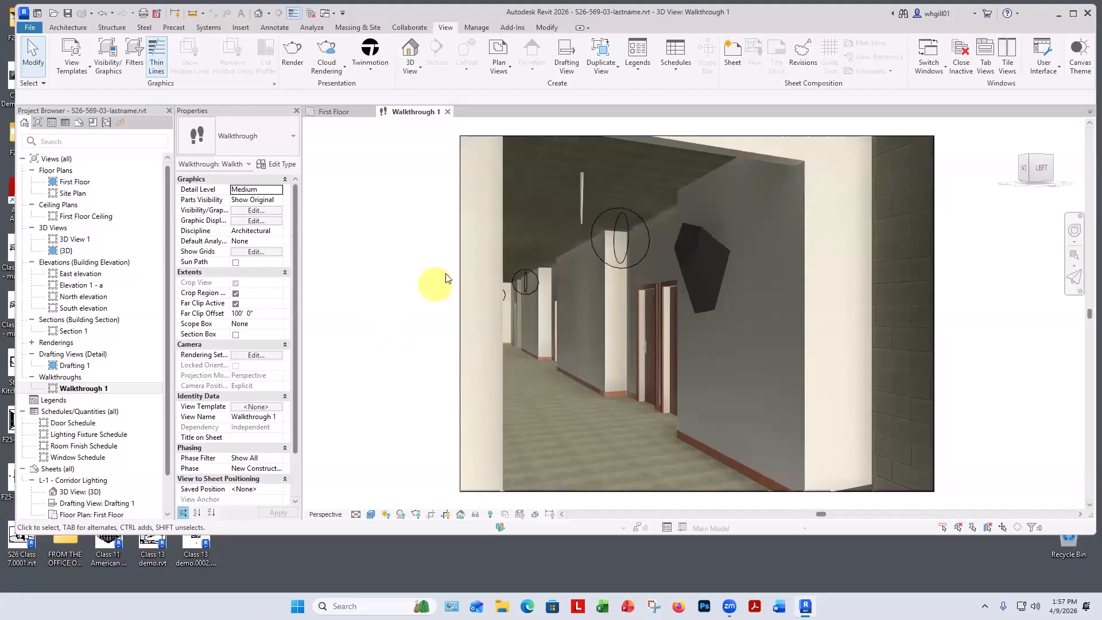
Select the walkthrough camera and open walkthrough editing.
{"action": "left_click", "coordinate": [461, 266]}
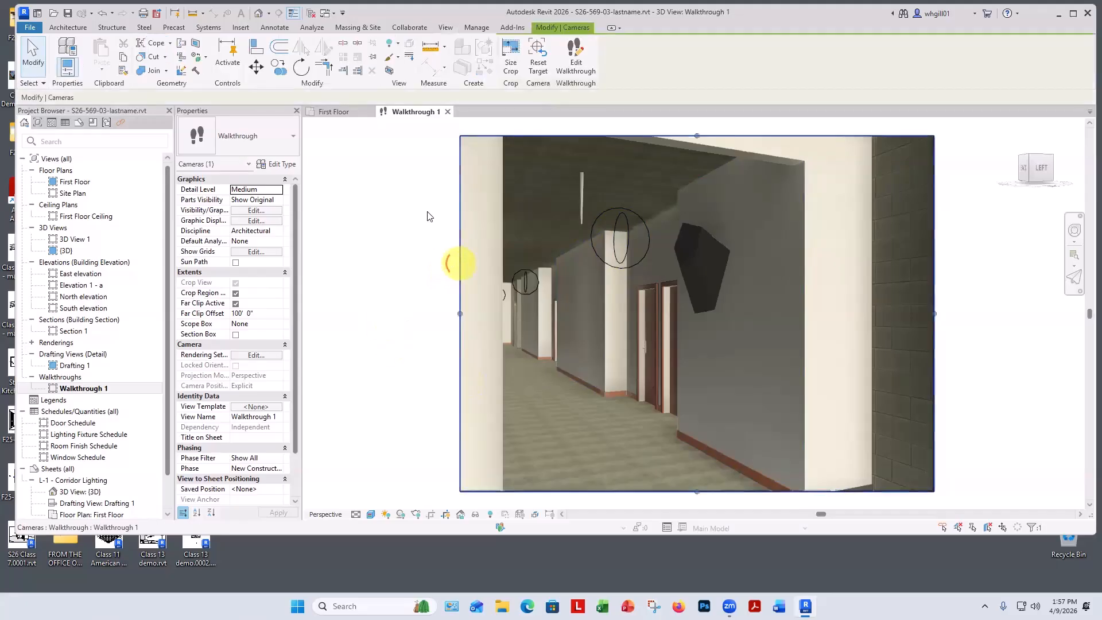
{"action": "left_click", "coordinate": [576, 60]}
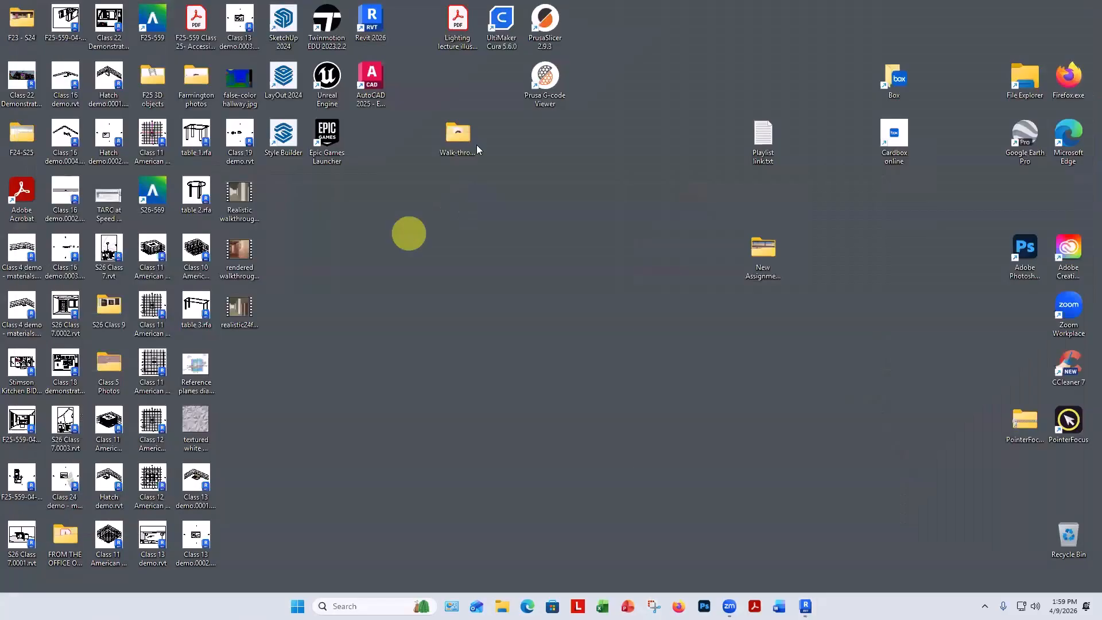
{"action": "double_click", "coordinate": [458, 134]}
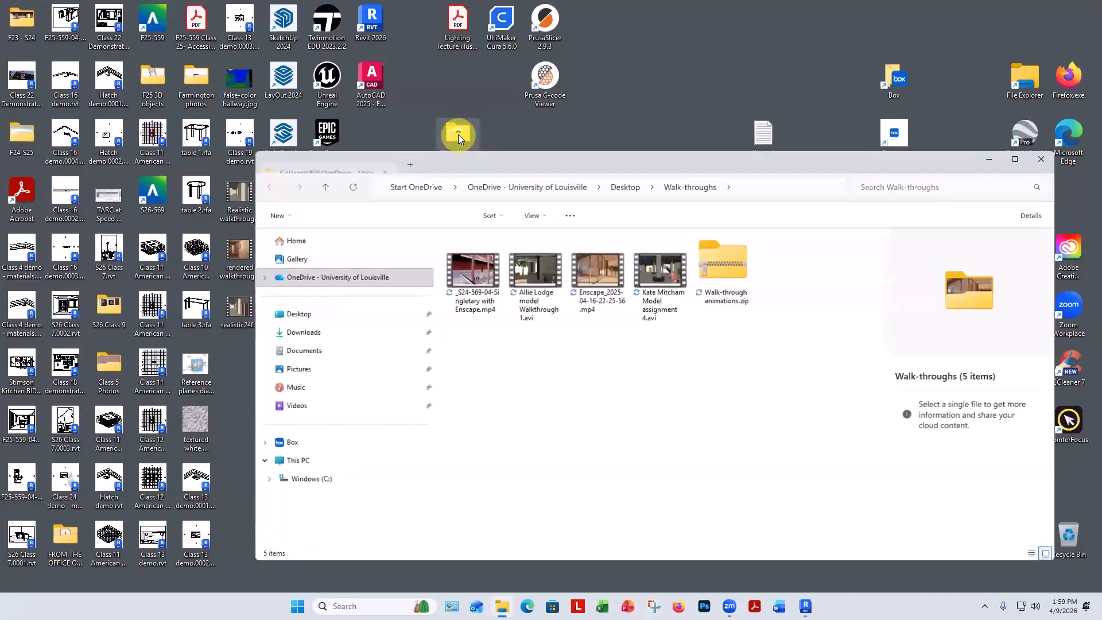
{"action": "double_click", "coordinate": [528, 277]}
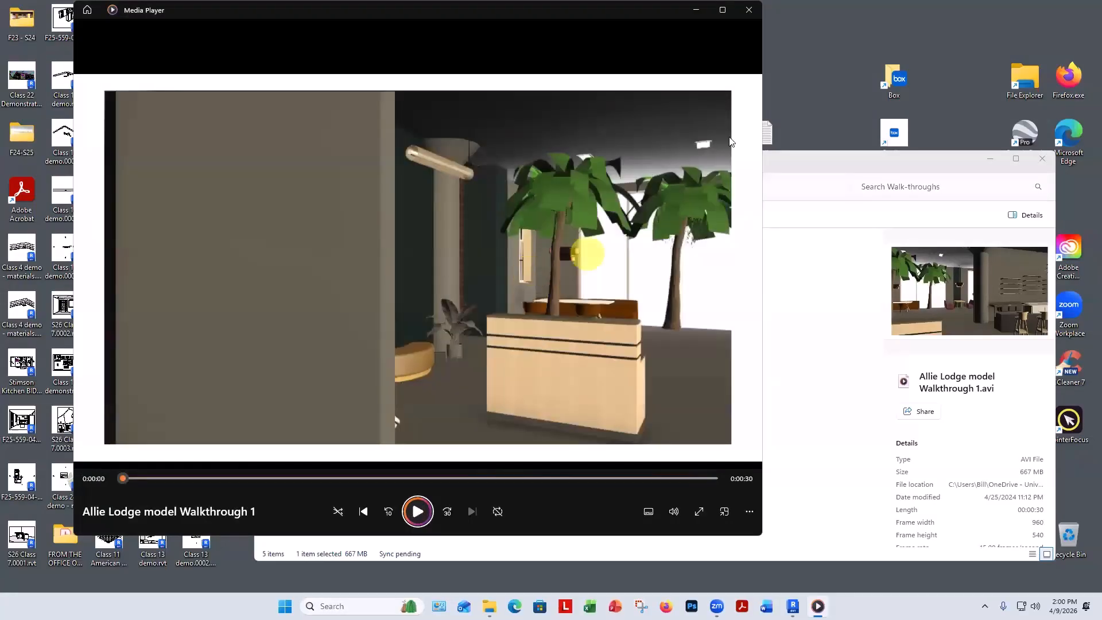
{"action": "left_click", "coordinate": [749, 11]}
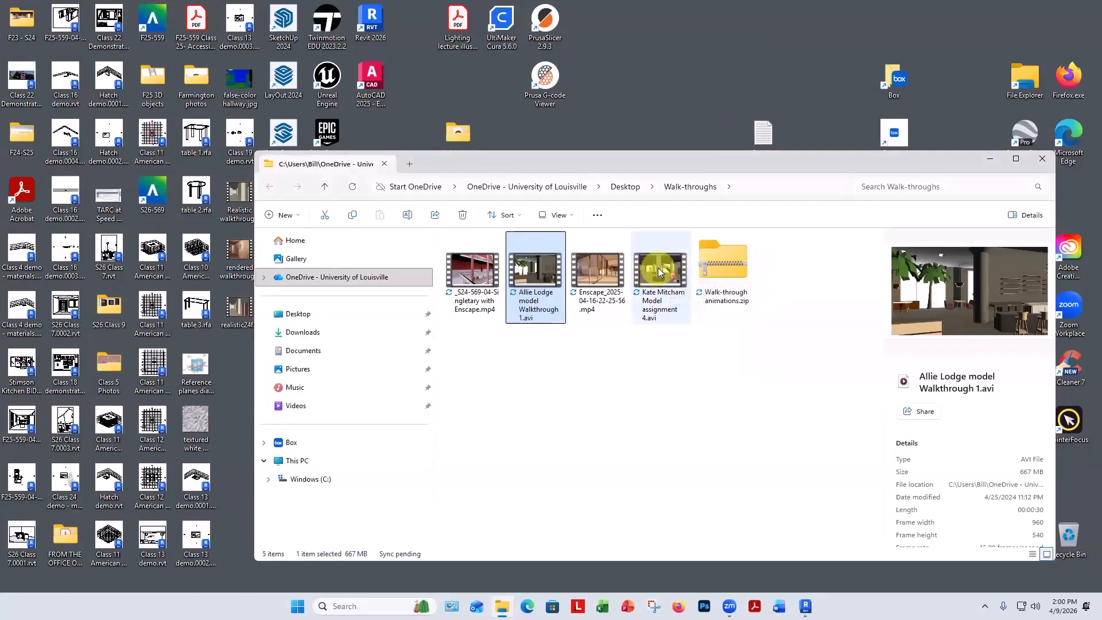
{"action": "double_click", "coordinate": [658, 272]}
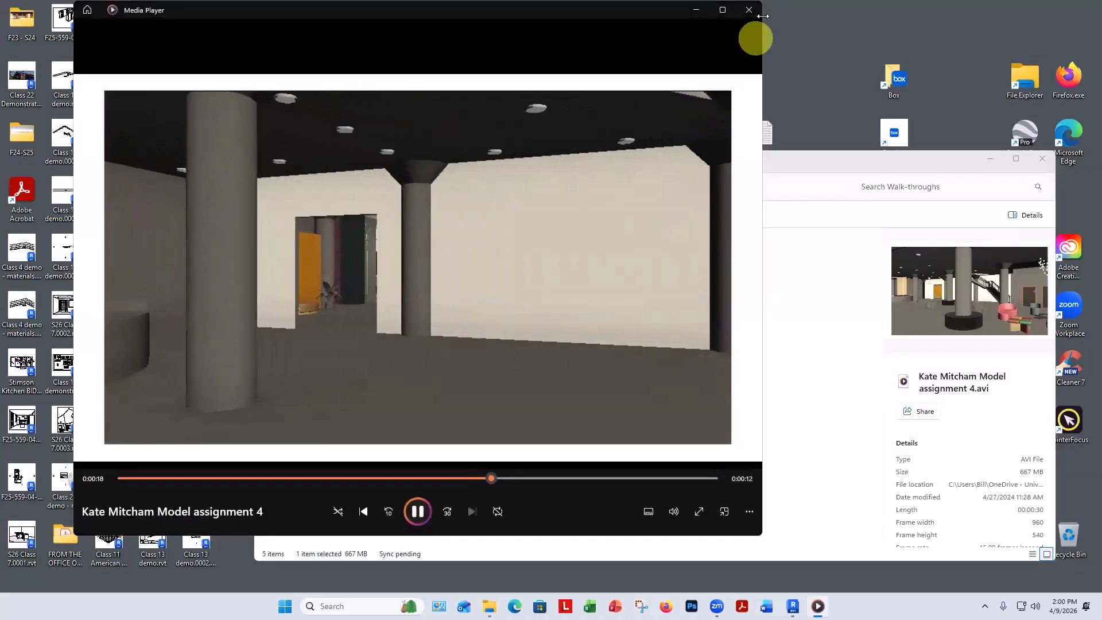
{"action": "left_click", "coordinate": [748, 10]}
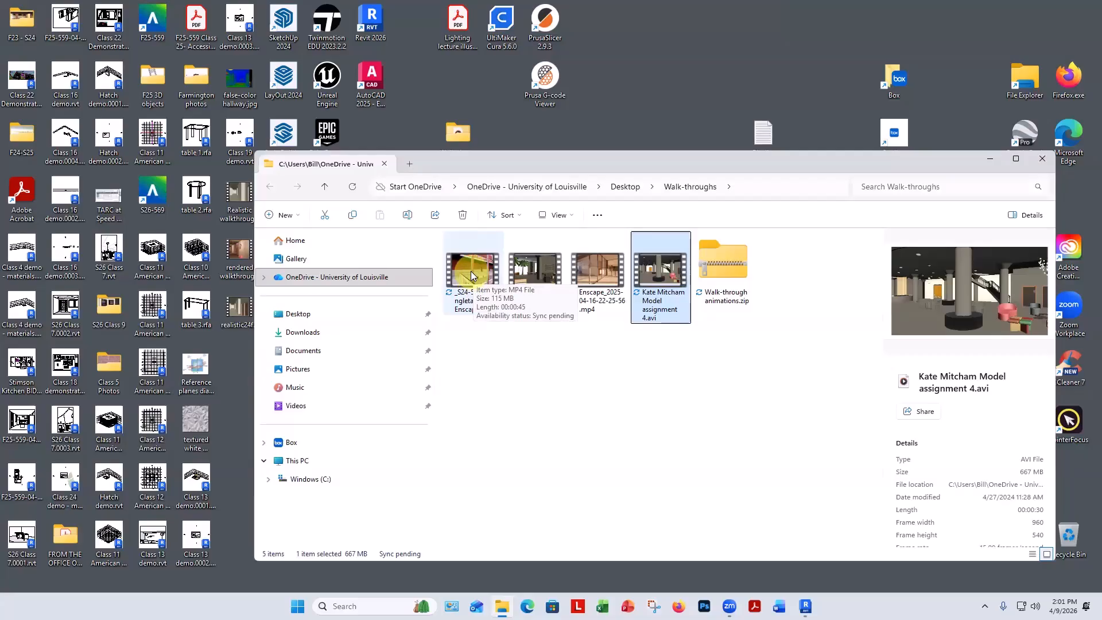
{"action": "double_click", "coordinate": [656, 271]}
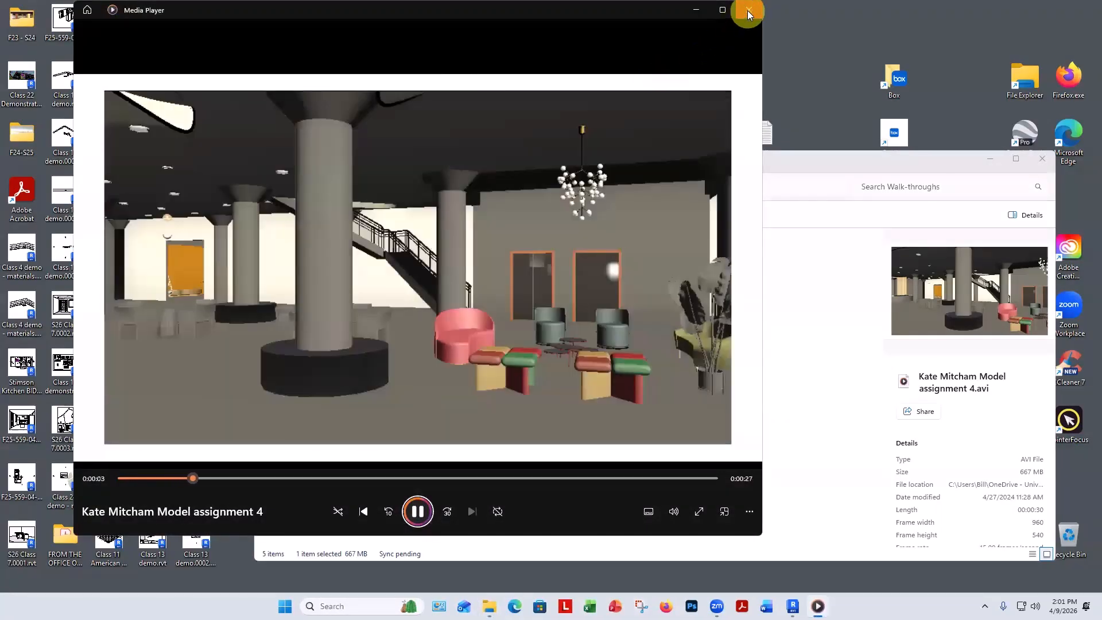
{"action": "left_click", "coordinate": [748, 9]}
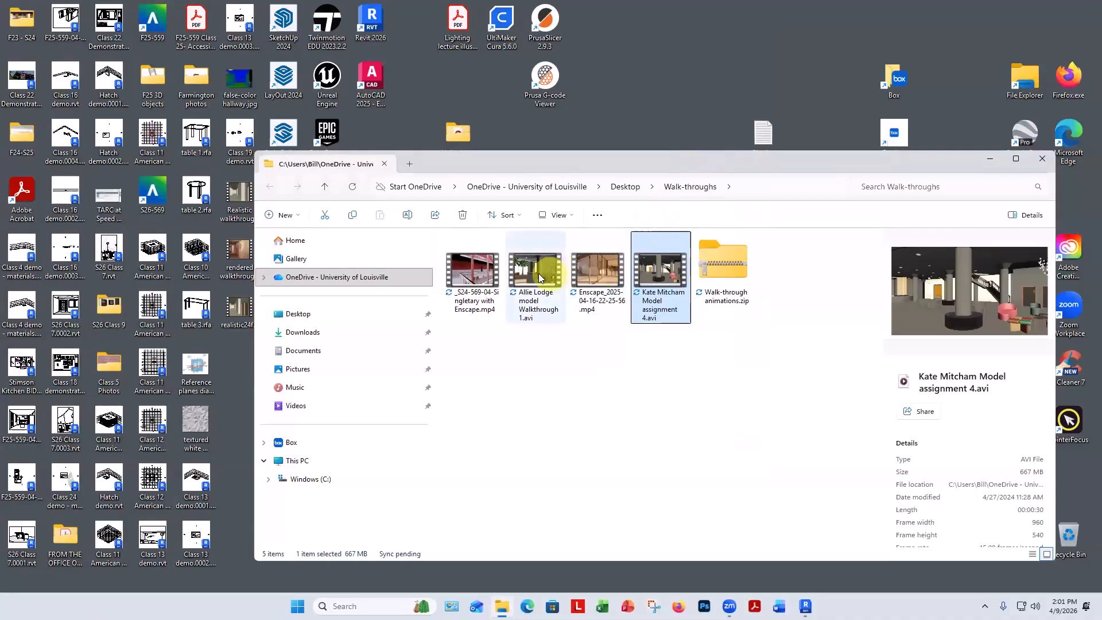
Watch the Singletary and Enscape example walkthrough videos and close the folder window.
{"action": "double_click", "coordinate": [475, 274]}
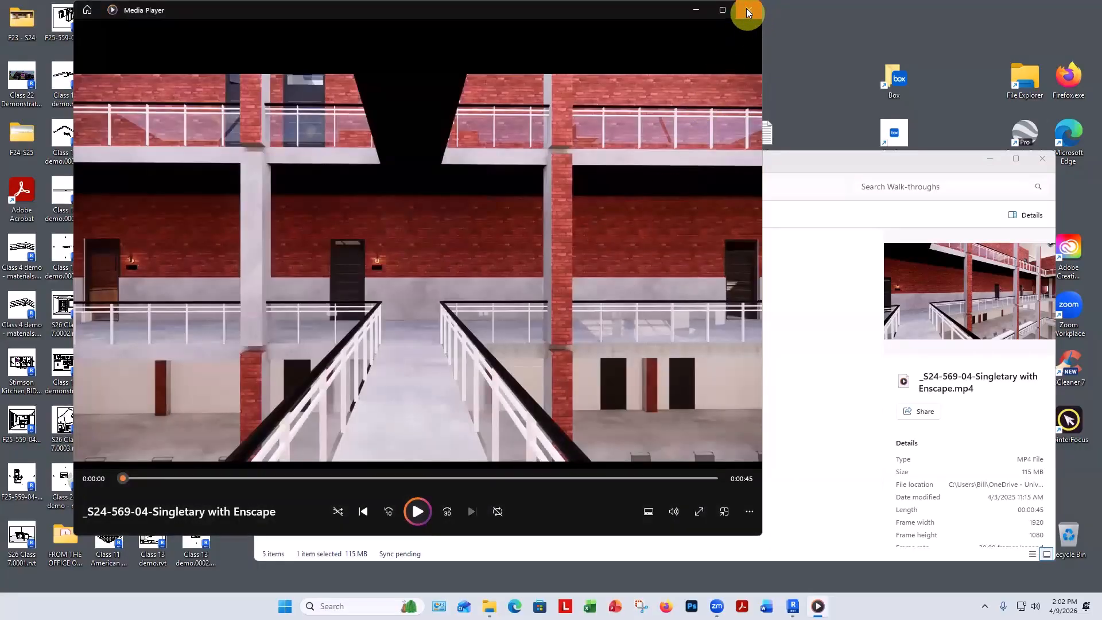
{"action": "left_click", "coordinate": [416, 512]}
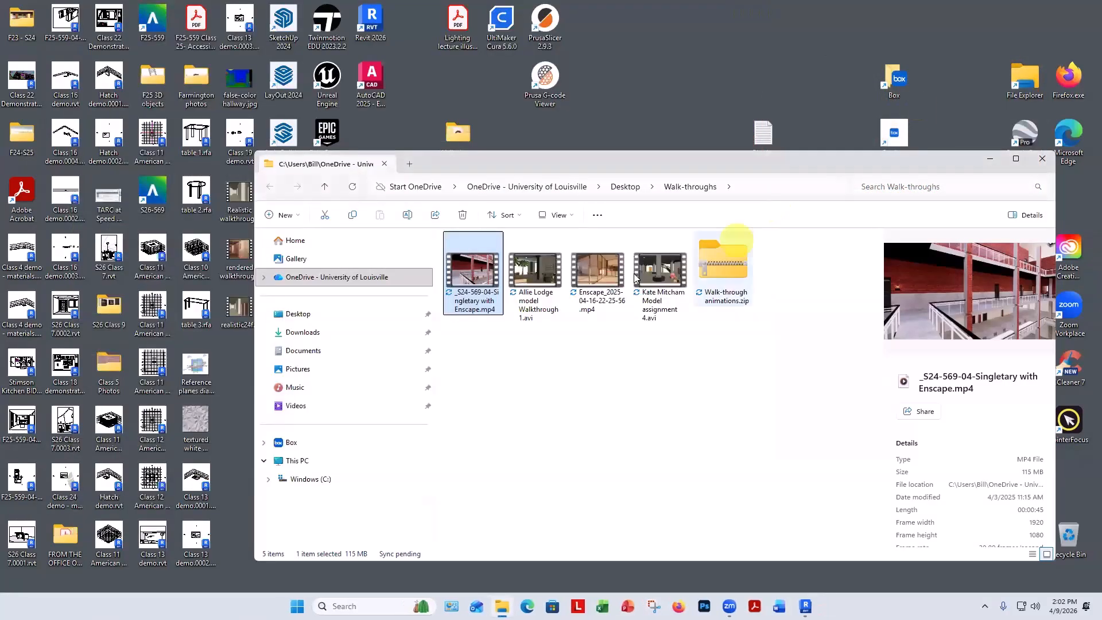
{"action": "double_click", "coordinate": [602, 269]}
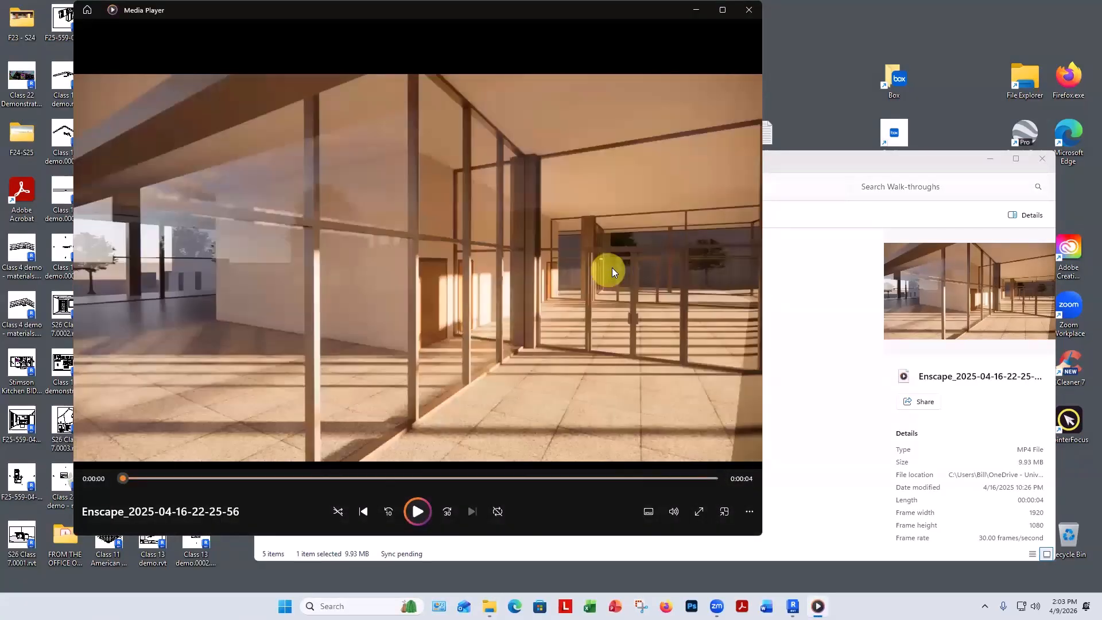
{"action": "left_click", "coordinate": [419, 511]}
{"action": "left_click", "coordinate": [749, 10]}
{"action": "left_click", "coordinate": [1043, 159]}
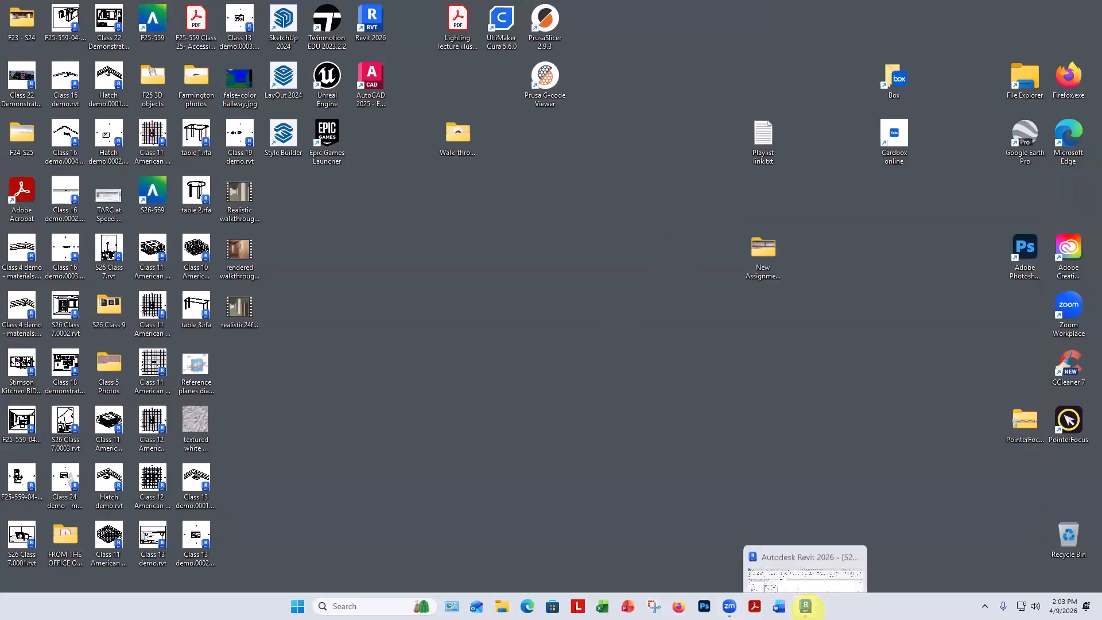
Walk through the corridor in 3D View 1 using the navigation wheel's Walk tool and arrow keys.
{"action": "left_click", "coordinate": [806, 606]}
{"action": "double_click", "coordinate": [69, 239]}
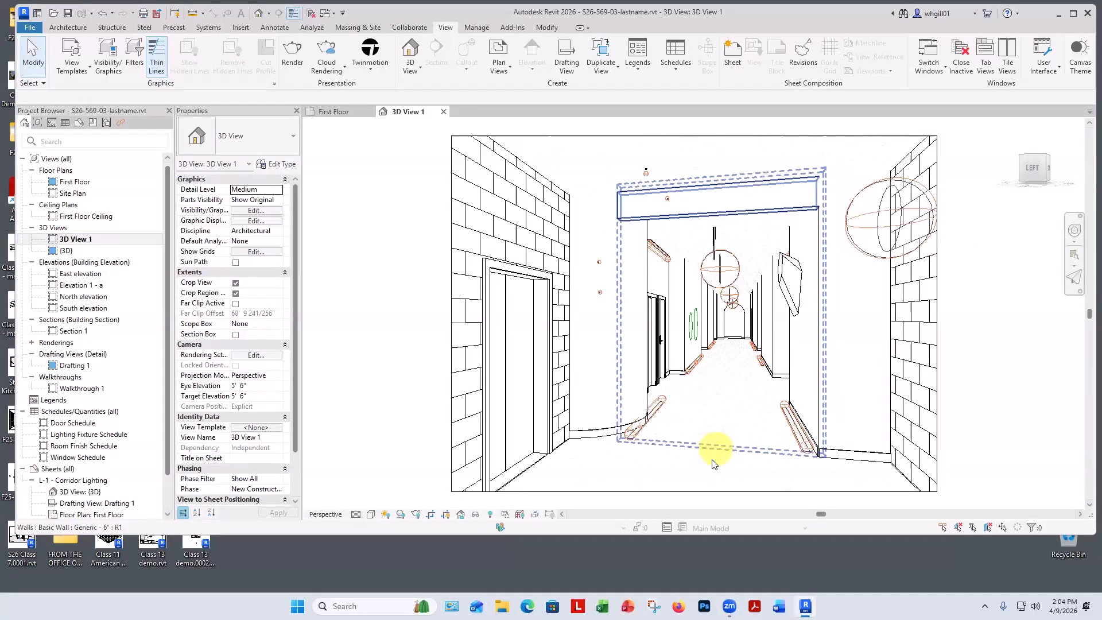
{"action": "left_click", "coordinate": [1075, 229]}
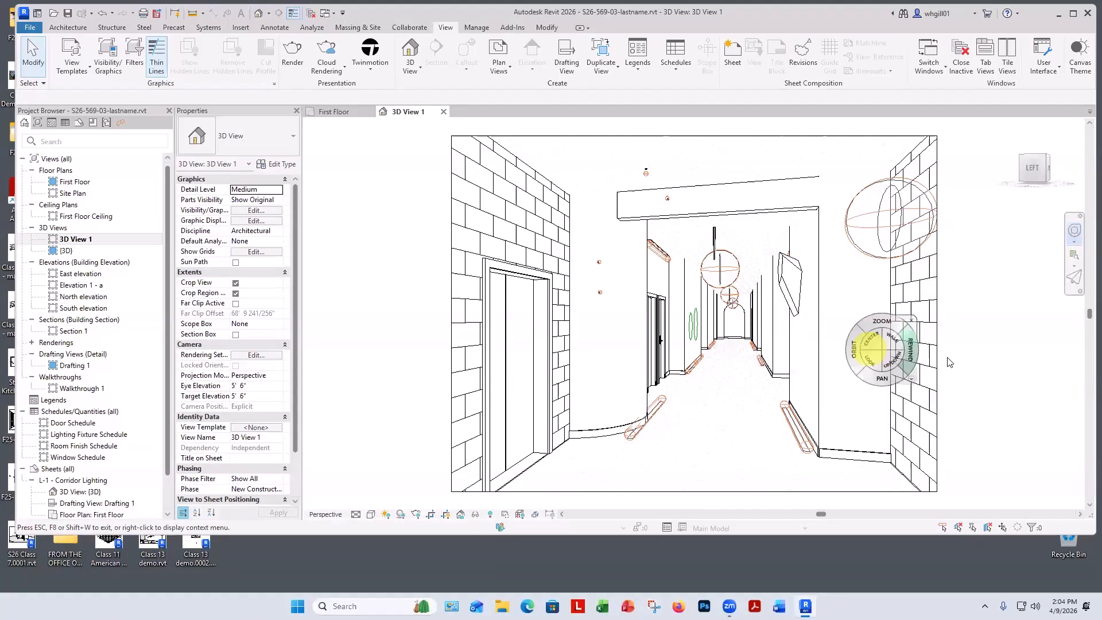
{"action": "left_click_drag", "start_coordinate": [995, 384], "coordinate": [686, 408]}
{"action": "key", "text": "Up"}
{"action": "key", "text": "Up"}
{"action": "key", "text": "Up"}
{"action": "key", "text": "Up"}
{"action": "key", "text": "Up"}
{"action": "key", "text": "Up"}
{"action": "key", "text": "Up"}
{"action": "key", "text": "Up"}
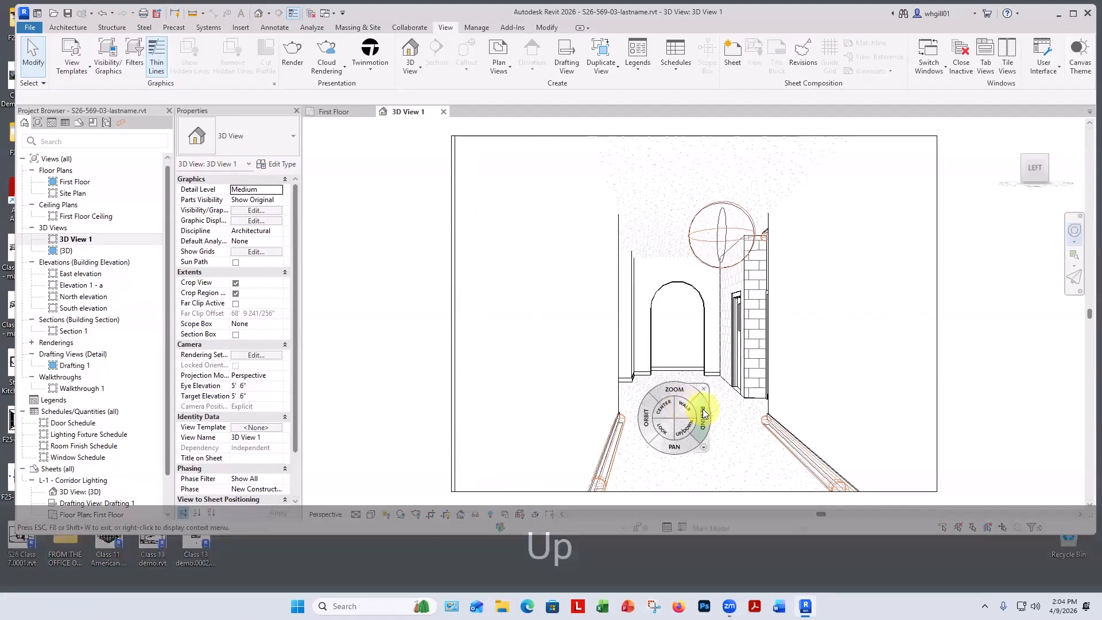
{"action": "key", "text": "Left"}
{"action": "key", "text": "Left"}
{"action": "key", "text": "Left"}
{"action": "key", "text": "Left"}
{"action": "key", "text": "Left"}
{"action": "key", "text": "Left"}
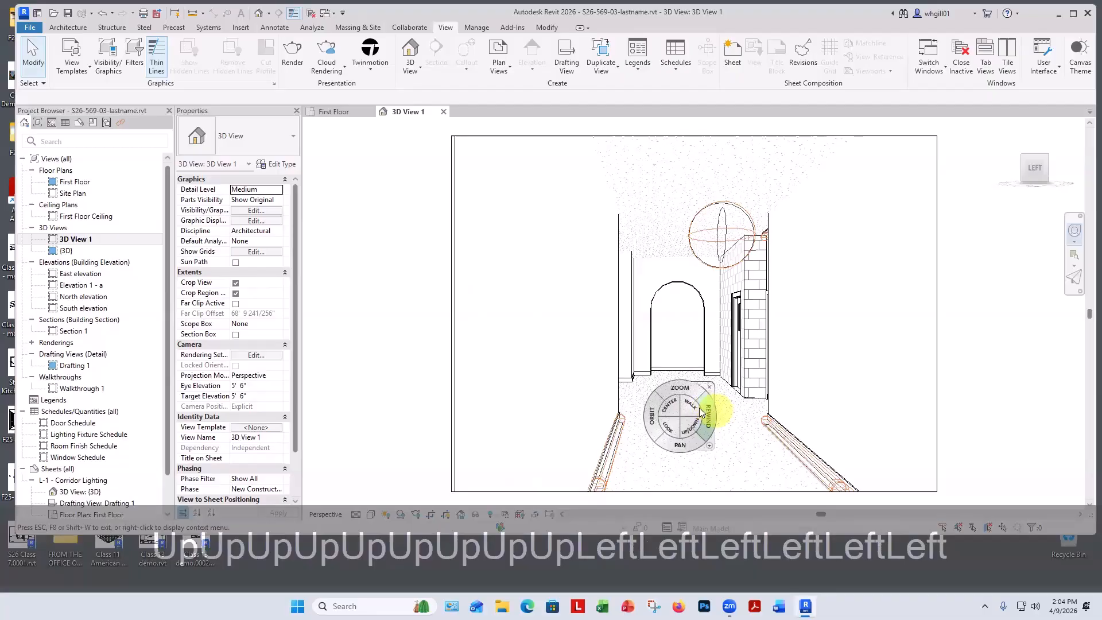
{"action": "mouse_move", "coordinate": [688, 404]}
{"action": "left_mouse_down"}
{"action": "mouse_move", "coordinate": [696, 424]}
{"action": "mouse_move", "coordinate": [698, 407]}
{"action": "mouse_move", "coordinate": [689, 417]}
{"action": "mouse_move", "coordinate": [666, 408]}
{"action": "mouse_move", "coordinate": [683, 393]}
{"action": "mouse_move", "coordinate": [684, 422]}
{"action": "mouse_move", "coordinate": [701, 402]}
{"action": "mouse_move", "coordinate": [547, 406]}
{"action": "mouse_move", "coordinate": [593, 389]}
{"action": "mouse_move", "coordinate": [604, 401]}
{"action": "mouse_move", "coordinate": [563, 418]}
{"action": "mouse_move", "coordinate": [560, 493]}
{"action": "mouse_move", "coordinate": [571, 460]}
{"action": "mouse_move", "coordinate": [728, 423]}
{"action": "mouse_move", "coordinate": [754, 390]}
{"action": "mouse_move", "coordinate": [759, 400]}
{"action": "mouse_move", "coordinate": [735, 396]}
{"action": "mouse_move", "coordinate": [763, 411]}
{"action": "mouse_move", "coordinate": [720, 402]}
{"action": "mouse_move", "coordinate": [843, 414]}
{"action": "mouse_move", "coordinate": [762, 381]}
{"action": "mouse_move", "coordinate": [770, 387]}
{"action": "left_mouse_up"}
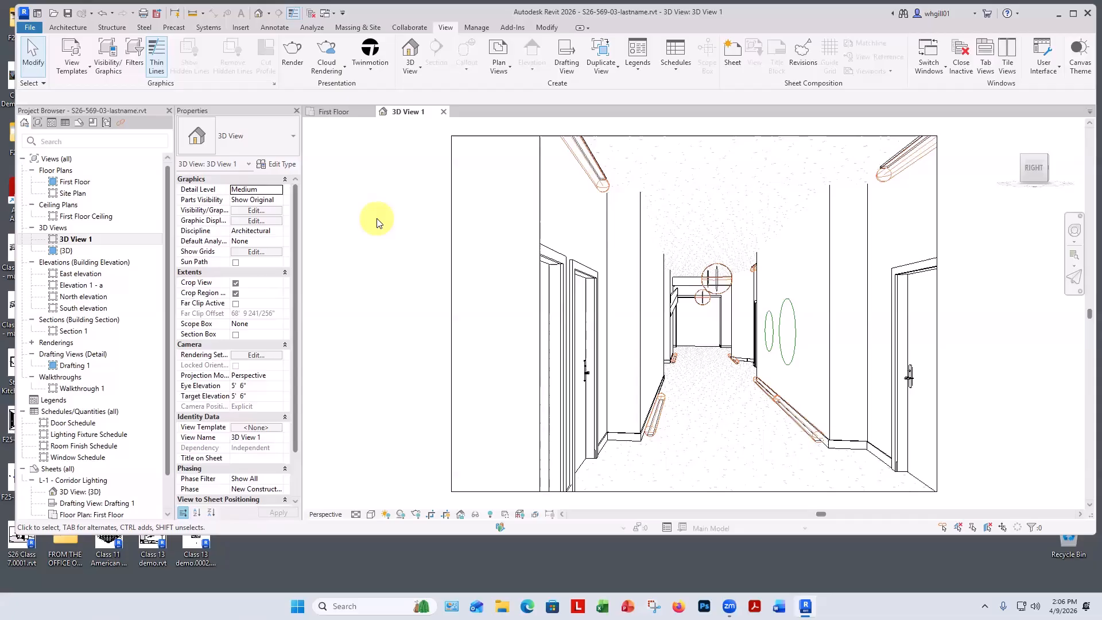
Open System settings from Control Panel and review the computer's hardware specifications.
{"action": "left_click", "coordinate": [1088, 12]}
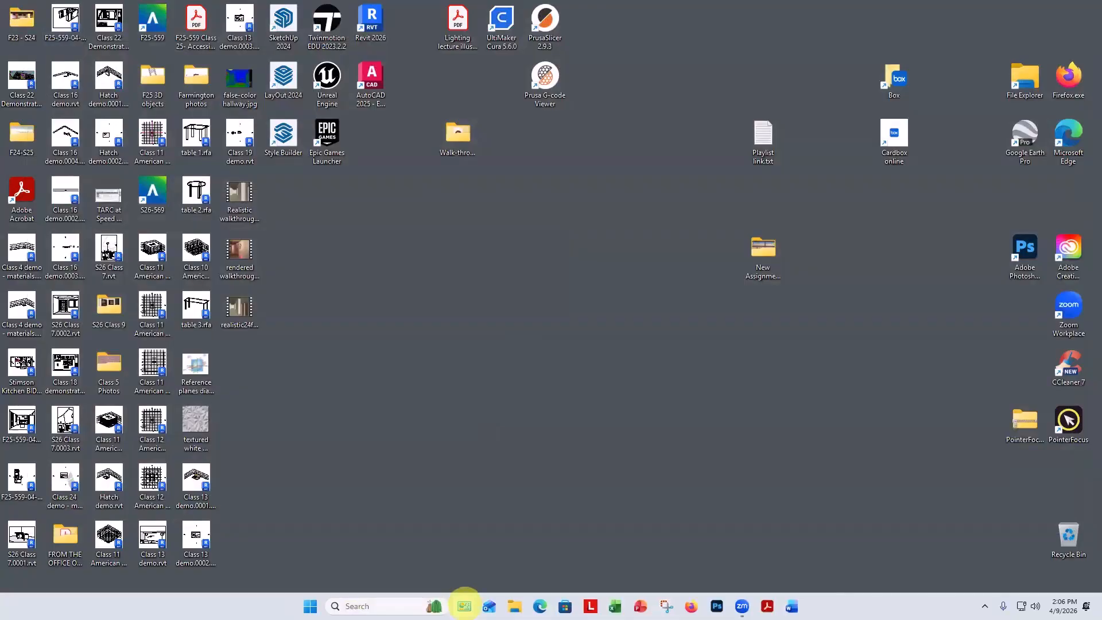
{"action": "left_click", "coordinate": [464, 606]}
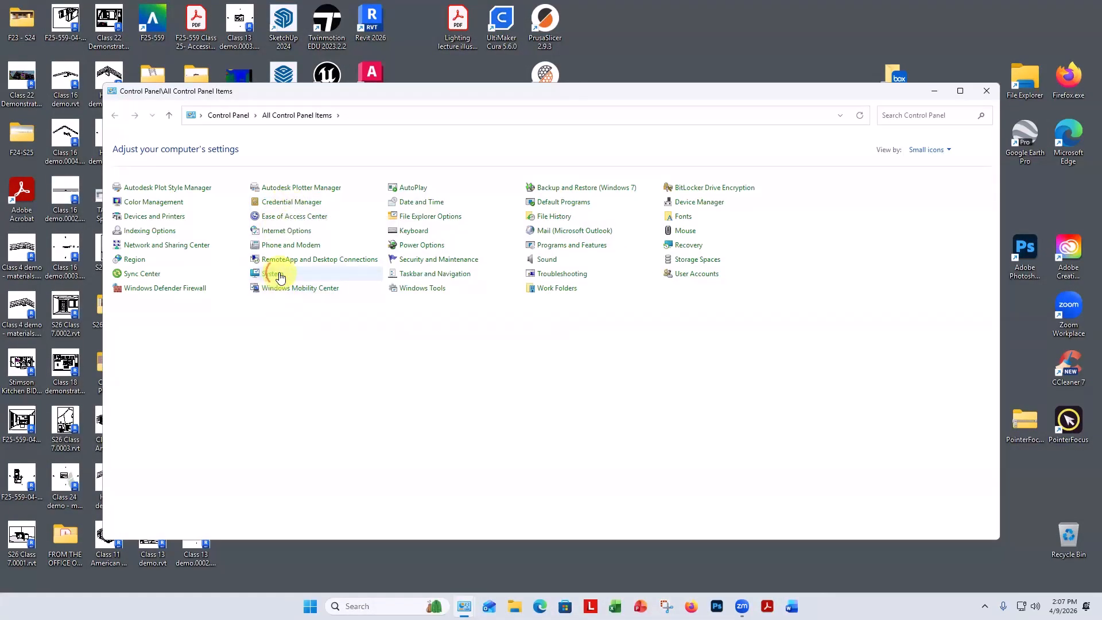
{"action": "left_click", "coordinate": [280, 276]}
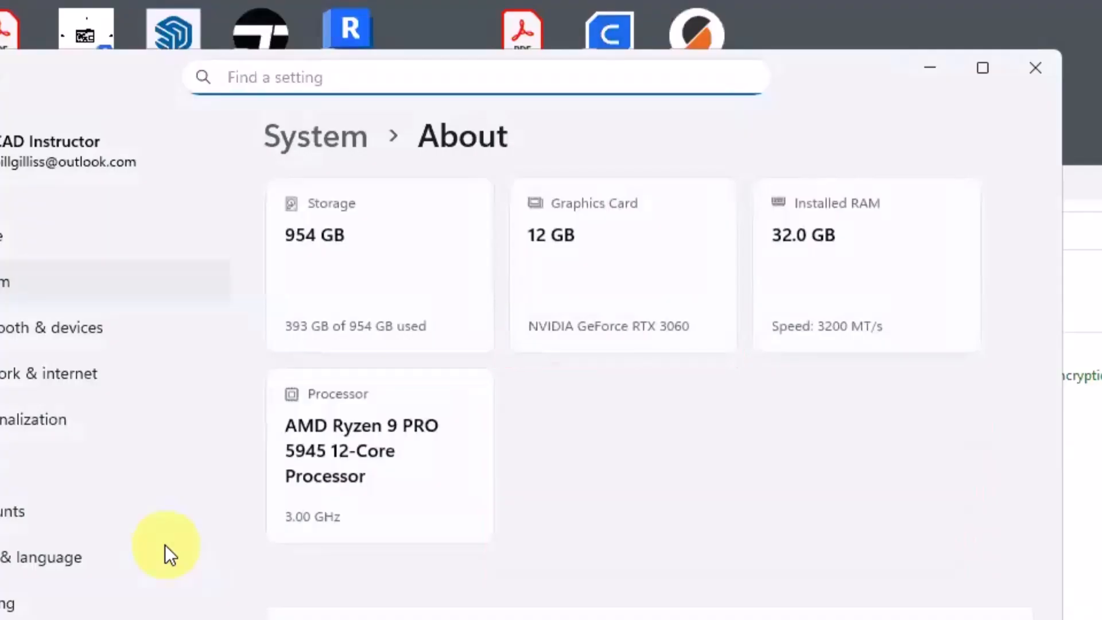
{"action": "scroll", "coordinate": [514, 359], "scroll_direction": "down", "scroll_amount": 1}
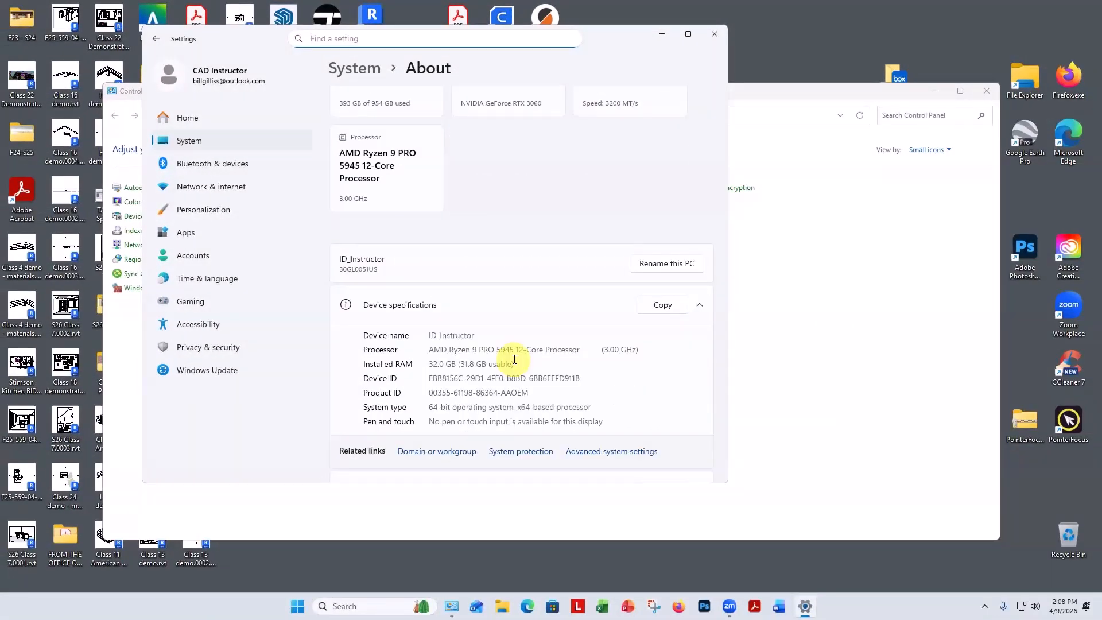